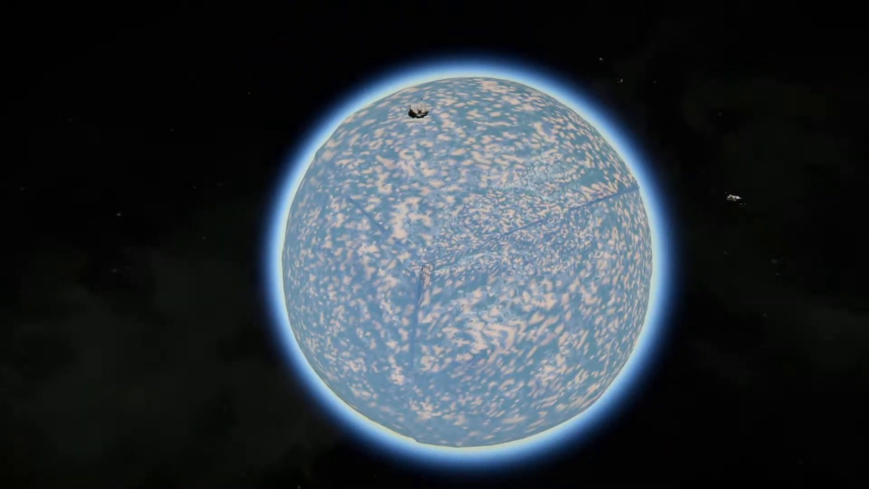
Search the installed apps for "gi" and launch GIMP 2.10.22.
key(super)
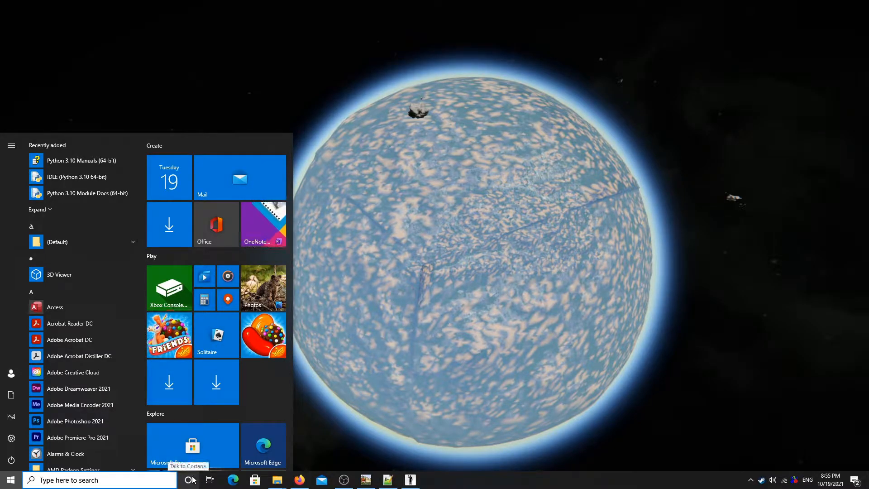
click(388, 379)
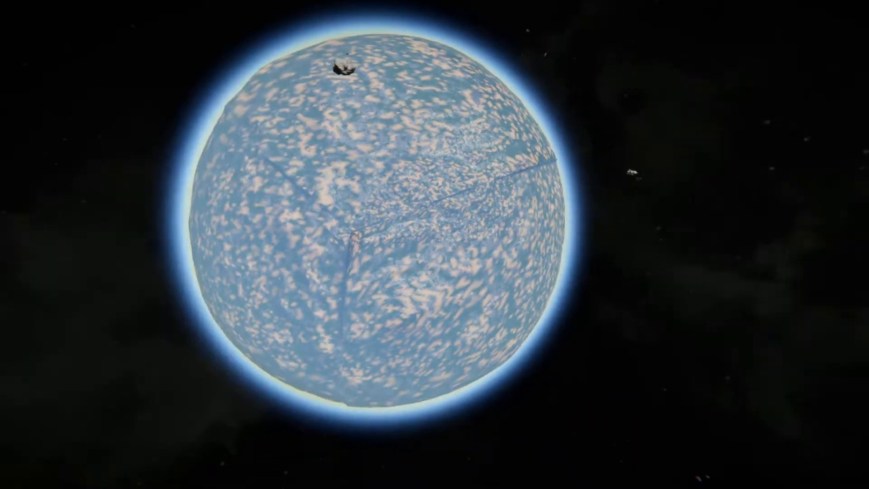
key(super)
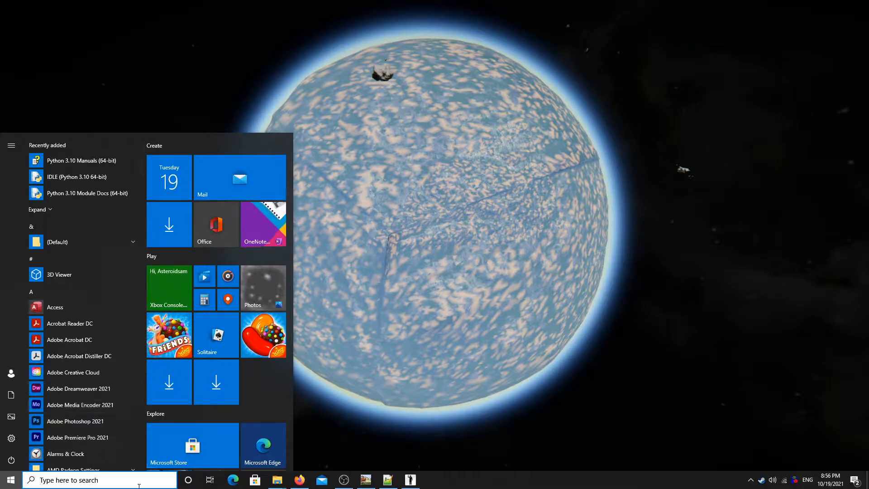
text(gi)
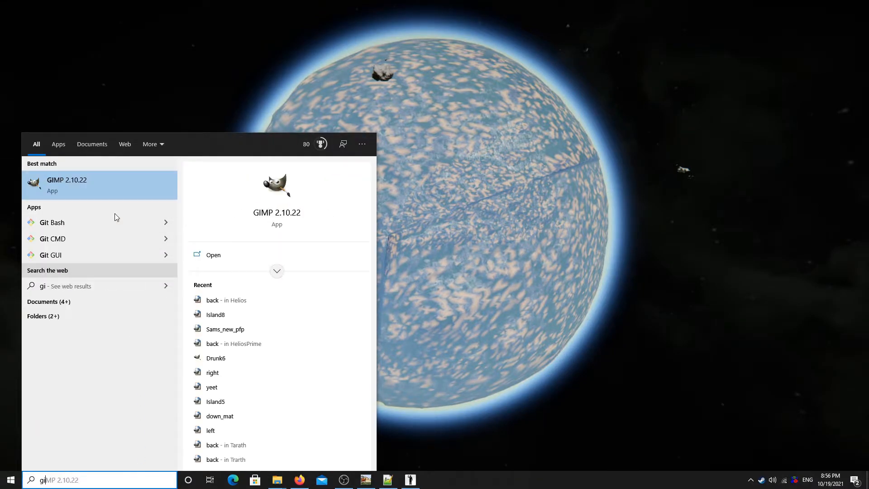
click(104, 191)
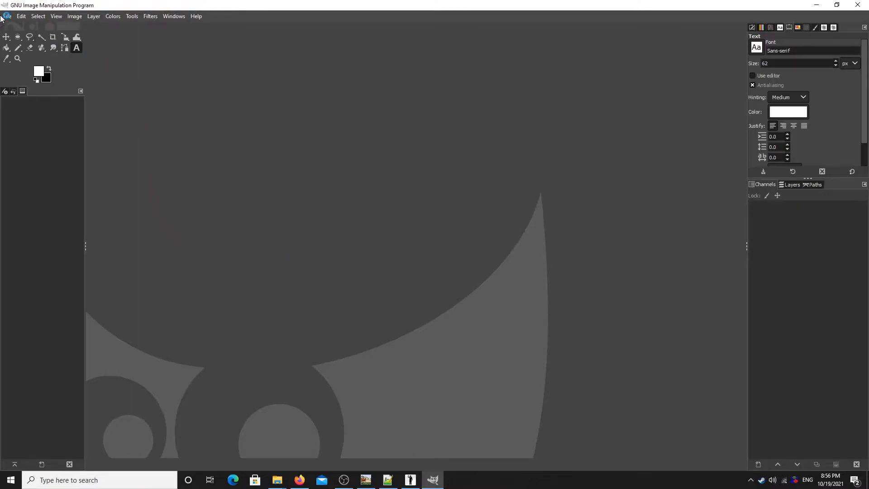
Start a new image and set its width to 2048 px.
click(7, 17)
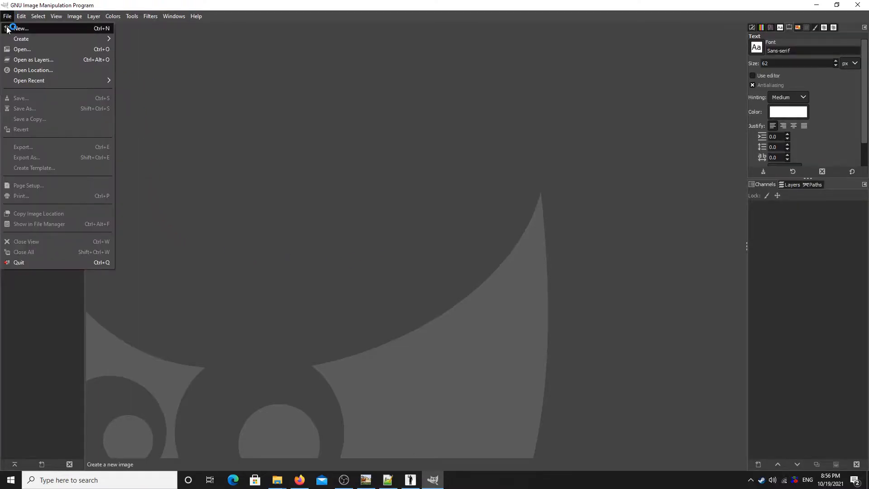
click(21, 25)
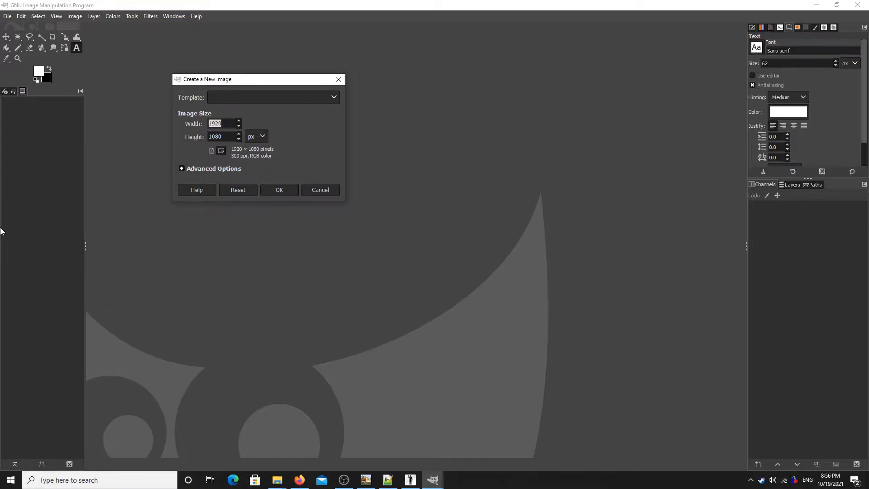
text(40)
key(BackSpace)
key(BackSpace)
text(2048)
key(Tab)
Switch to the PlanetDataFiles window in File Explorer and open the Spike folder's back image in Paint to check its pixel dimensions.
click(277, 480)
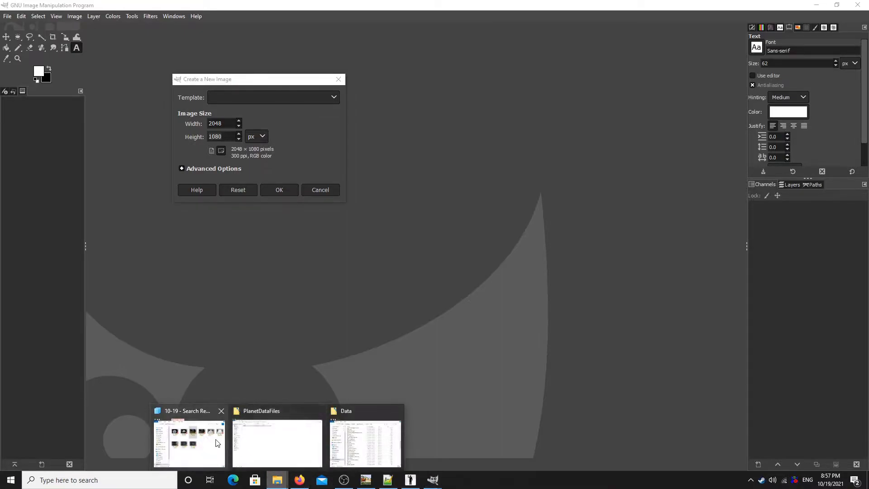
click(295, 447)
click(131, 61)
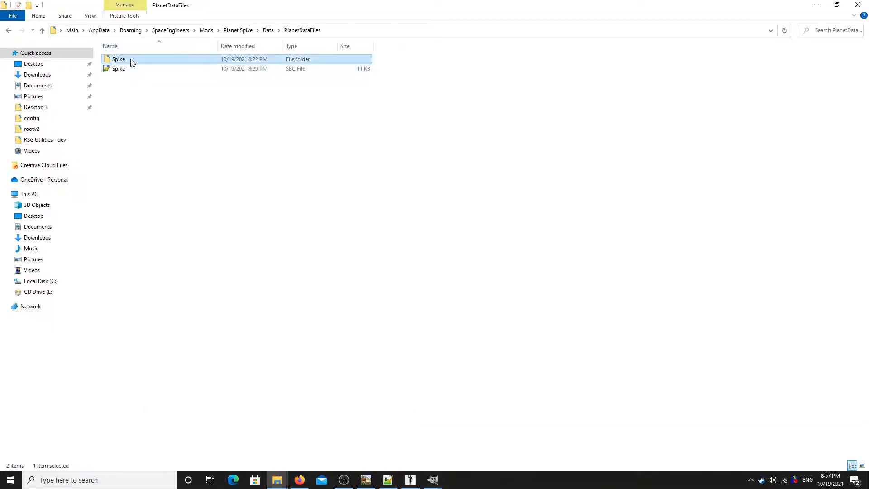
double_click(132, 62)
click(131, 59)
right_click(132, 60)
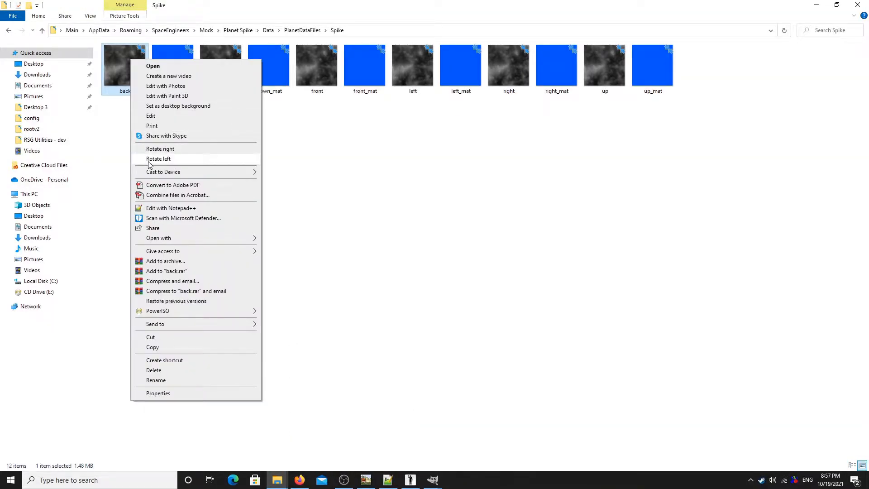
click(146, 119)
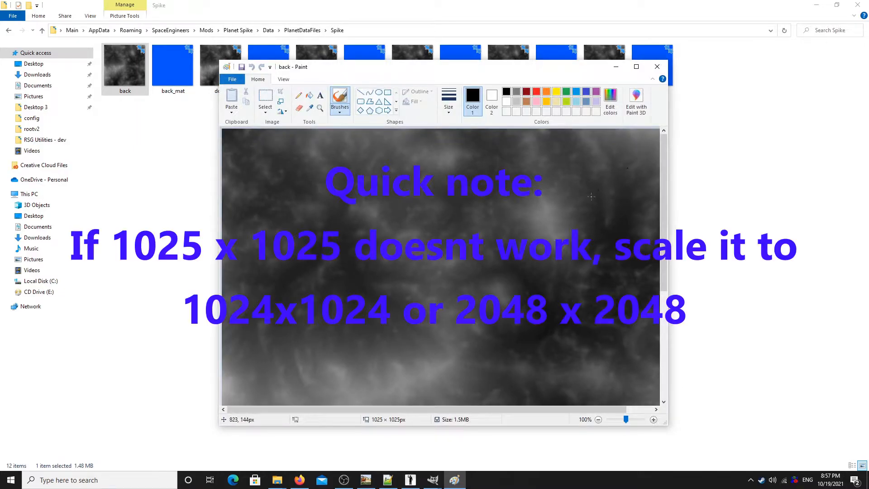
click(657, 67)
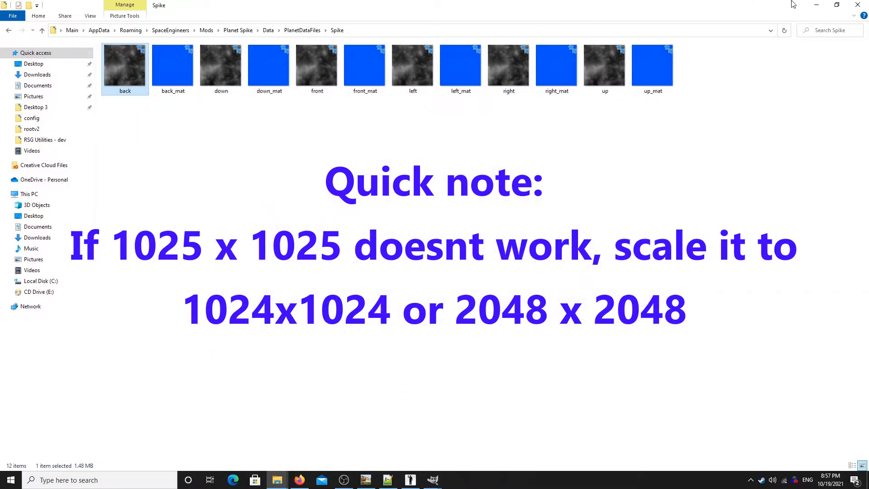
click(816, 5)
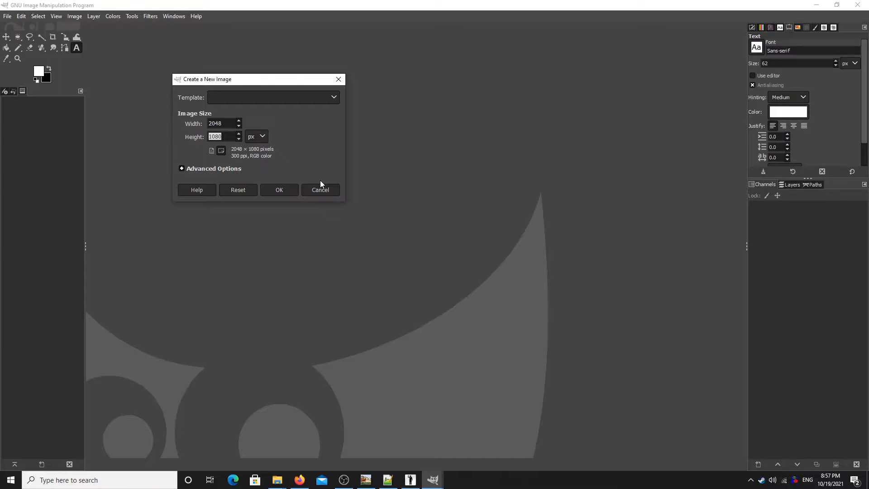
Set the new image's height to 2048 px.
key(ctrl+a)
key(ctrl+c)
click(218, 138)
key(ctrl+v)
key(ctrl+a)
key(ctrl+v)
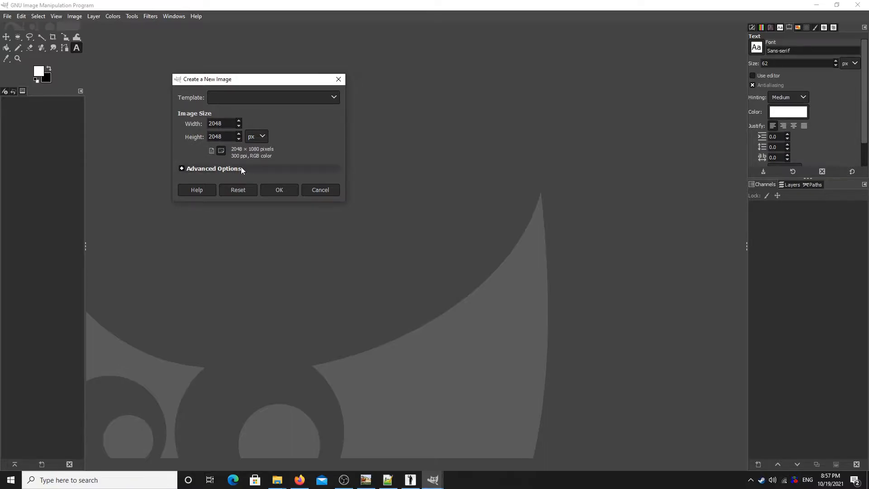
Set the new image's precision to 16-bit integer and its color space to Grayscale, and create it.
click(240, 167)
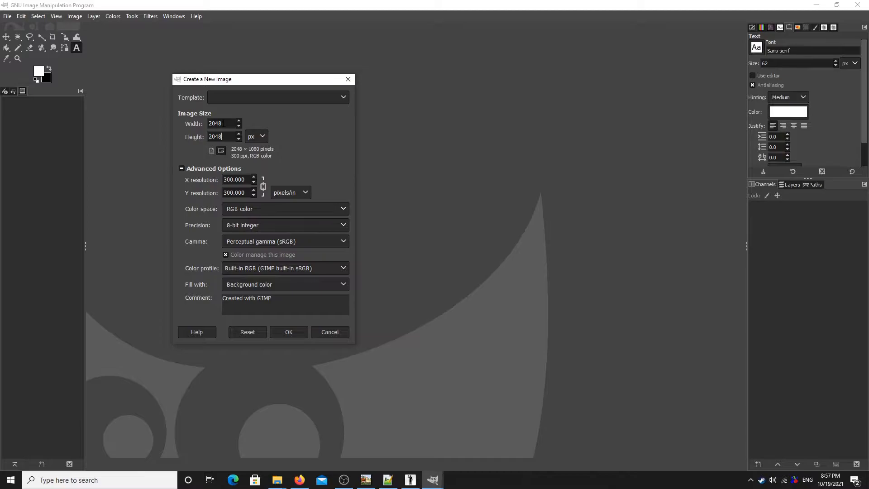
click(249, 226)
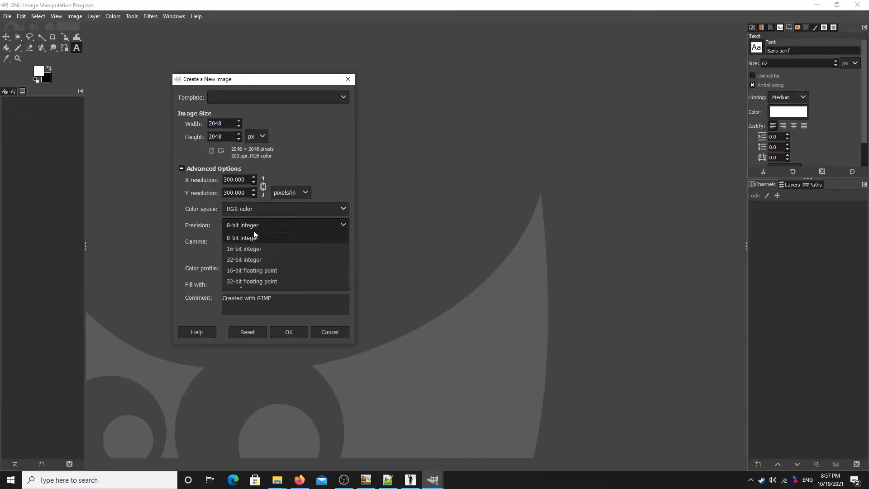
click(256, 249)
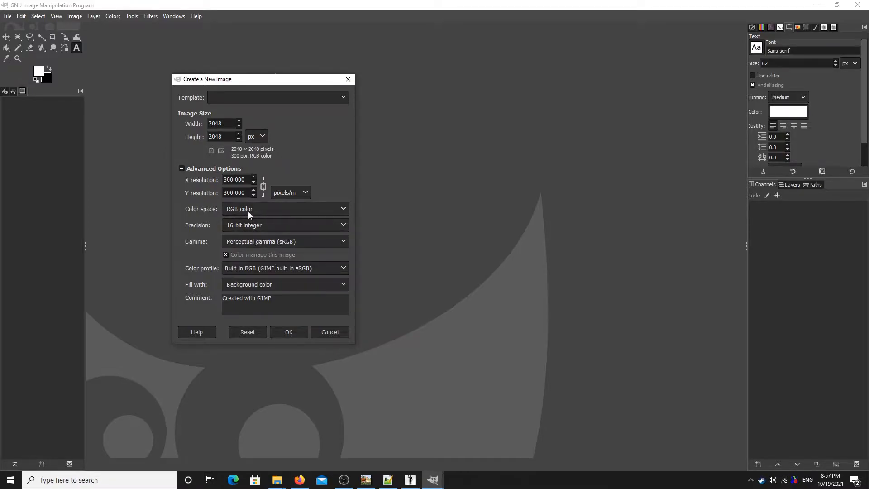
click(248, 211)
click(244, 228)
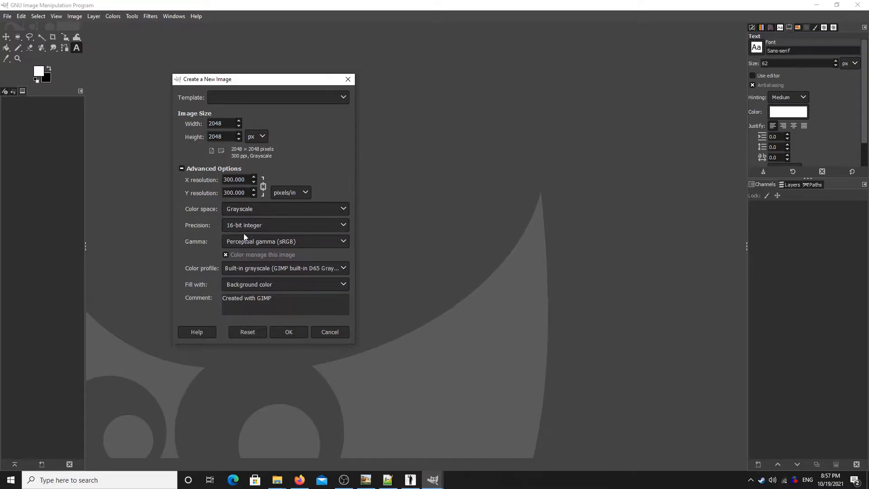
click(288, 331)
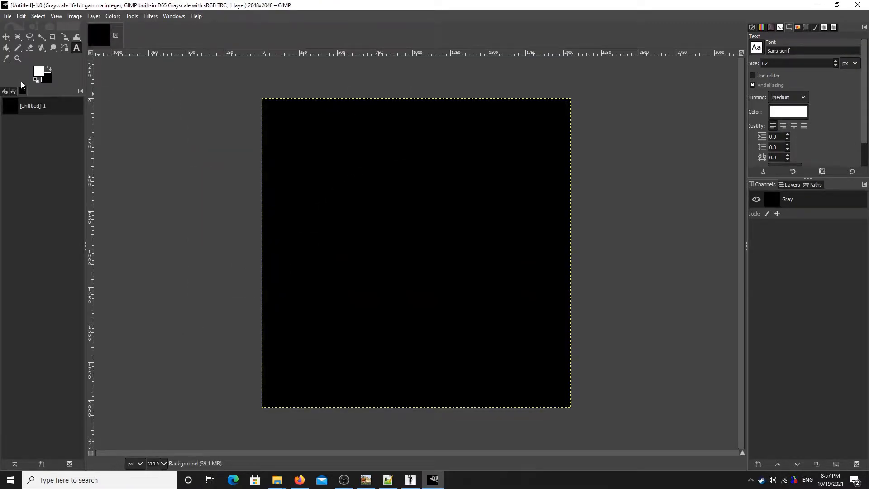
Choose the Paintbrush tool and set the foreground color to the dark gray 5b5b5b.
click(18, 50)
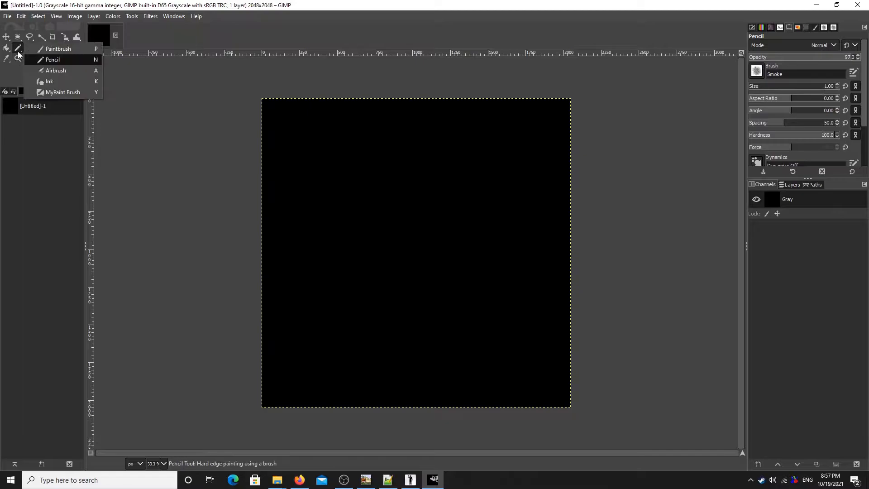
click(28, 49)
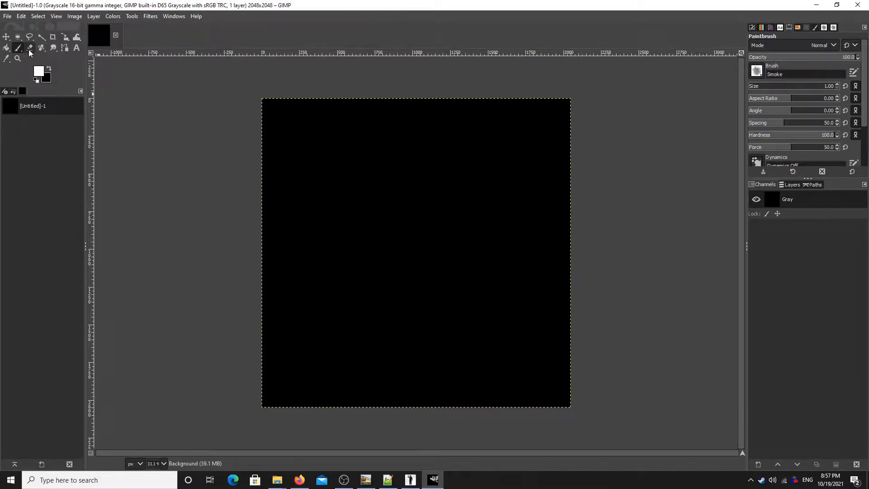
click(36, 75)
mouse_move(89, 212)
mouse_down()
mouse_move(69, 258)
mouse_move(35, 265)
mouse_up()
click(155, 331)
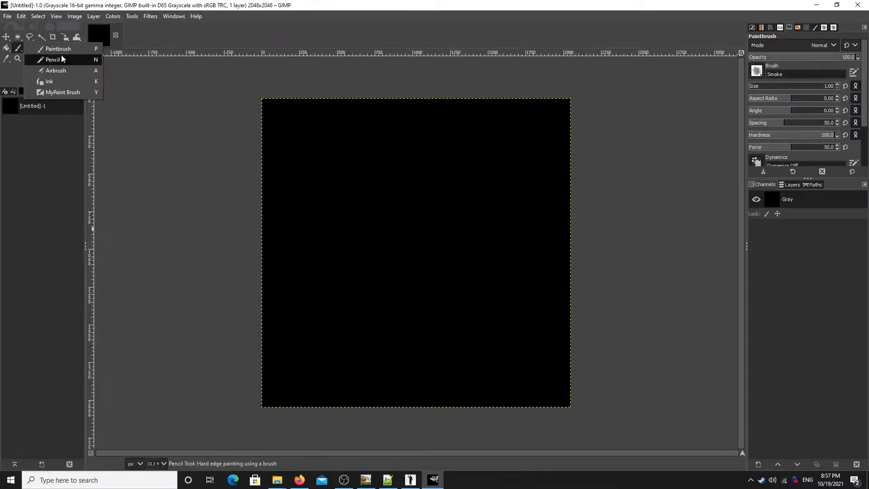
Set the Smoke brush size to 1135 and paint overlapping gray dabs that cover most of the black canvas.
drag(768, 86, 835, 86)
click(392, 196)
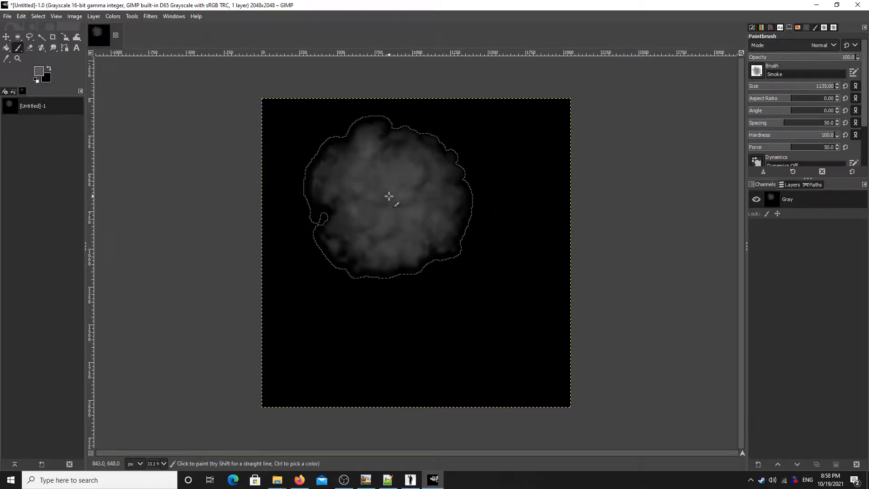
click(432, 274)
click(476, 222)
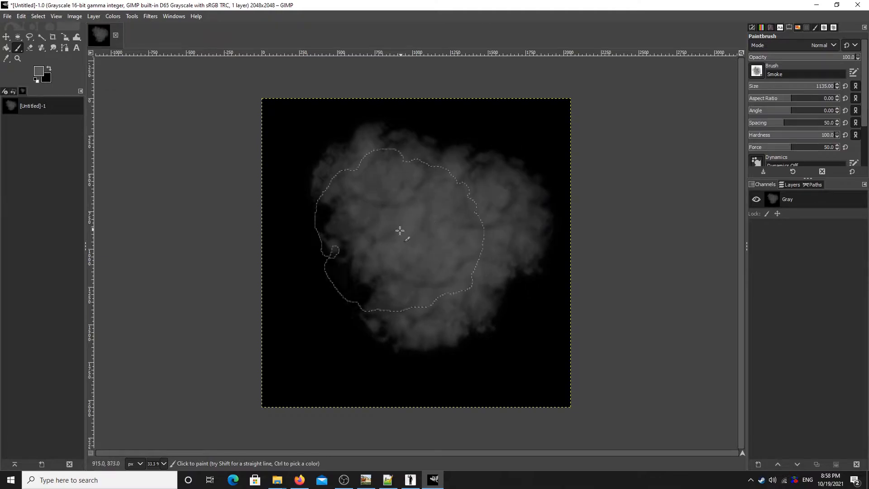
click(379, 298)
click(469, 323)
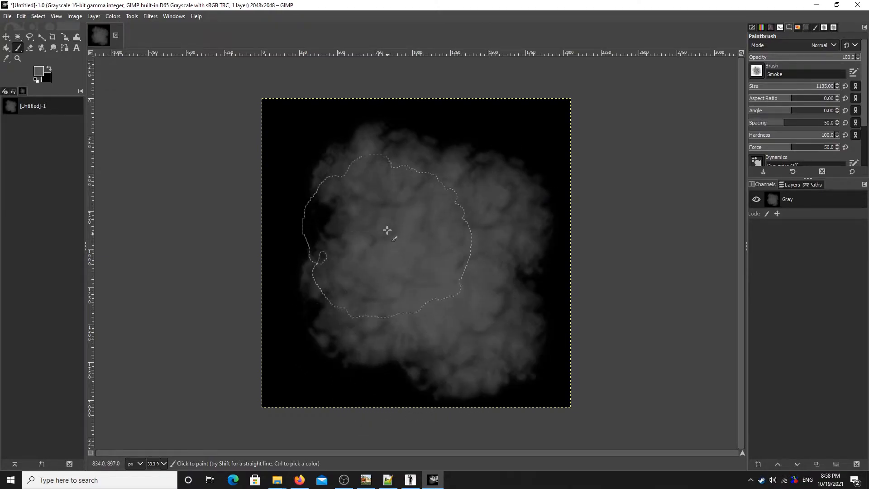
click(368, 184)
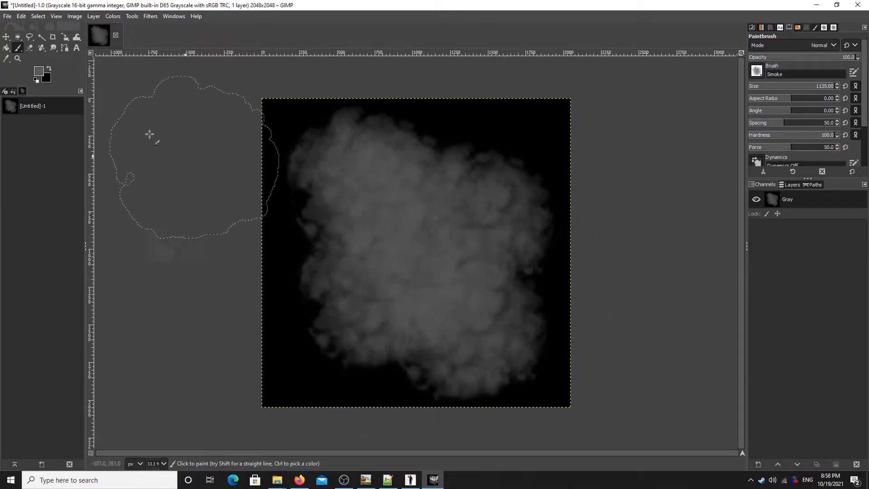
Set the foreground color to a darker gray and the brush opacity to 22.9.
click(36, 73)
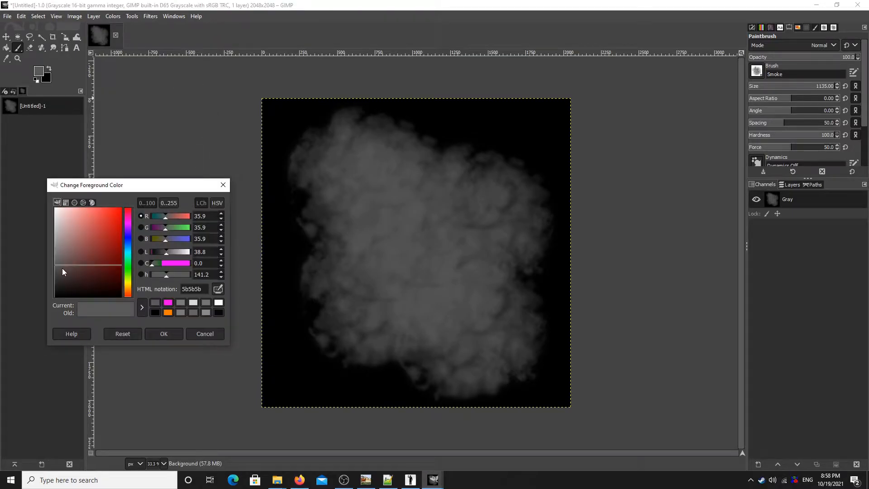
drag(64, 272, 39, 278)
click(164, 333)
click(773, 56)
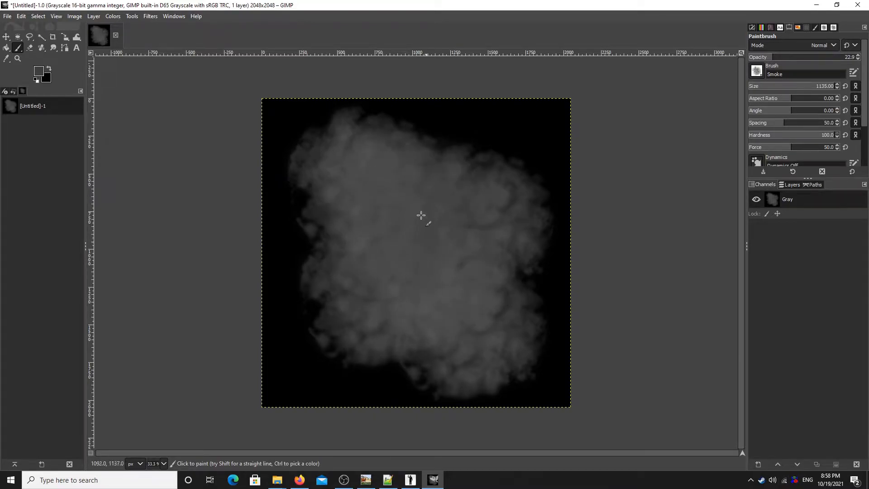
Set the brush size to 285 and the foreground color to the light gray a5a5a5.
click(788, 86)
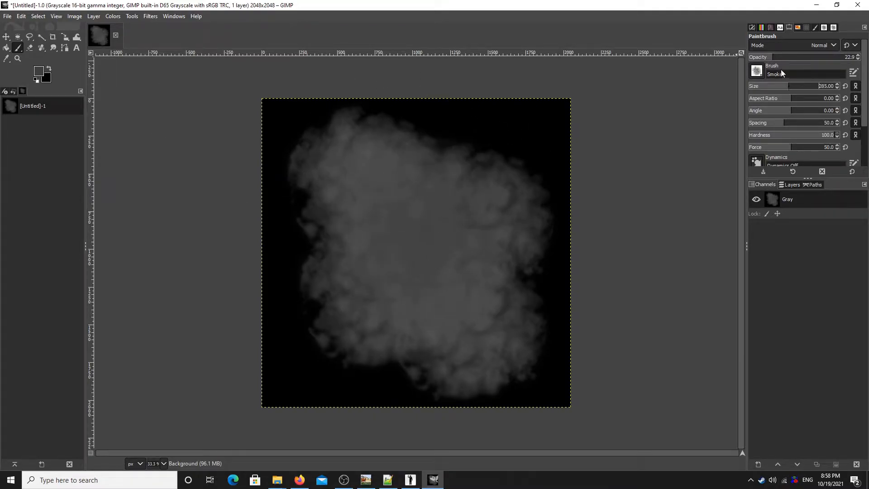
click(42, 74)
drag(93, 248, 23, 240)
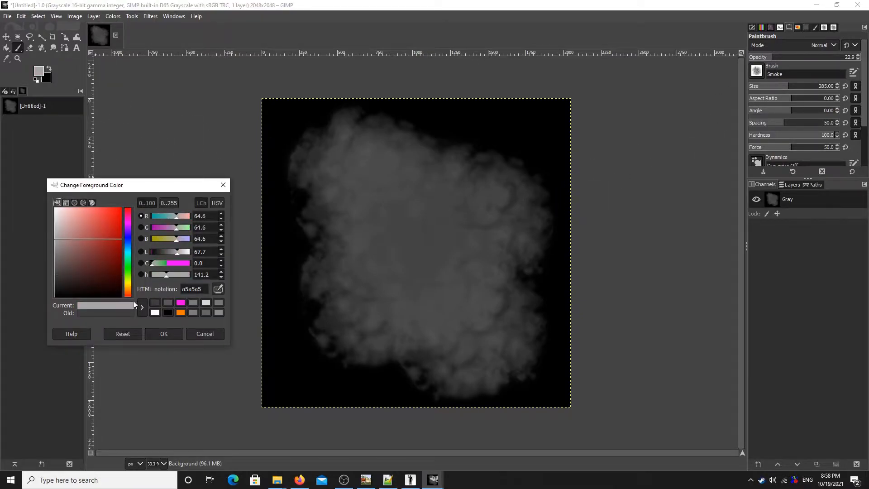
click(164, 333)
drag(380, 190, 292, 260)
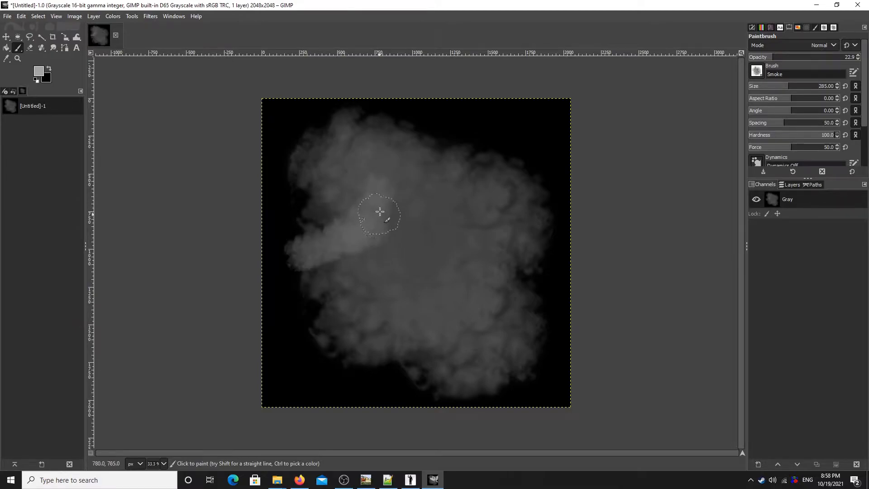
key(ctrl+x)
key(ctrl+z)
key(ctrl+z)
Paint lighter smoke patches over the upper-left and upper-right areas of the gray terrain.
click(378, 181)
mouse_move(376, 215)
mouse_down()
mouse_move(369, 181)
mouse_move(369, 223)
mouse_move(354, 195)
mouse_move(373, 220)
mouse_up()
mouse_move(502, 140)
mouse_down()
mouse_move(516, 141)
mouse_move(465, 140)
mouse_move(506, 155)
mouse_move(509, 202)
mouse_up()
Choose the Chalk 02 brush at size 512 and paint textured strokes over the terrain's lower-right corner and left side.
click(762, 74)
click(762, 73)
click(761, 74)
click(810, 117)
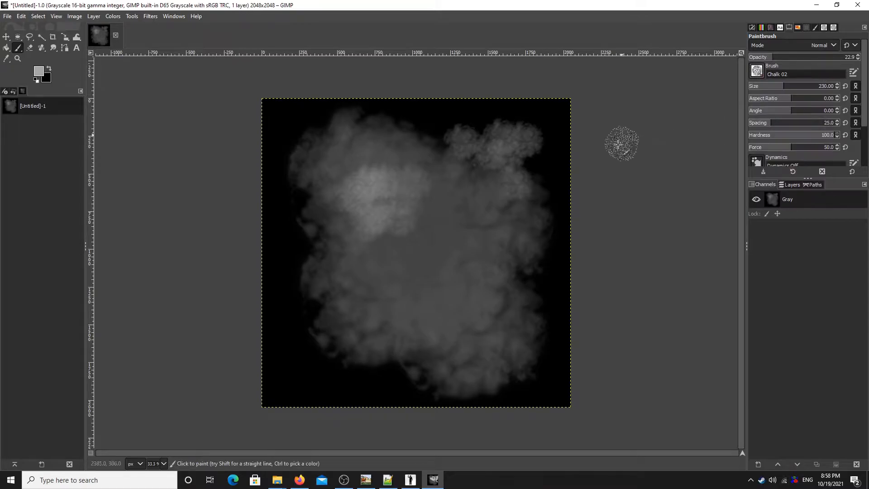
drag(779, 86, 806, 86)
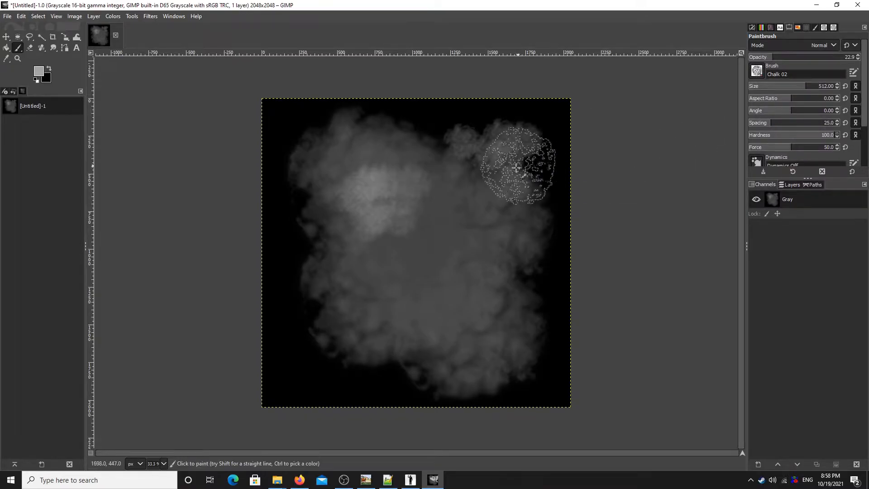
mouse_move(528, 347)
mouse_down()
mouse_move(515, 386)
mouse_move(439, 377)
mouse_up()
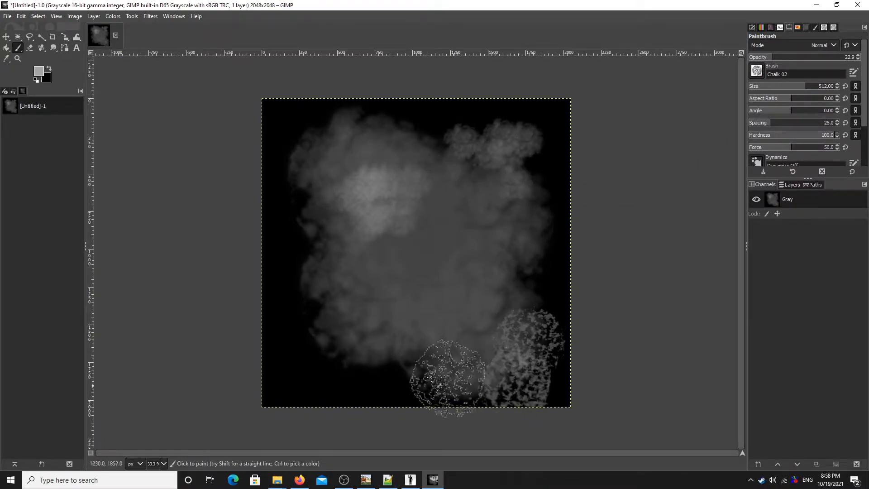
mouse_move(346, 360)
mouse_down()
mouse_move(320, 349)
mouse_move(310, 310)
mouse_move(329, 209)
mouse_up()
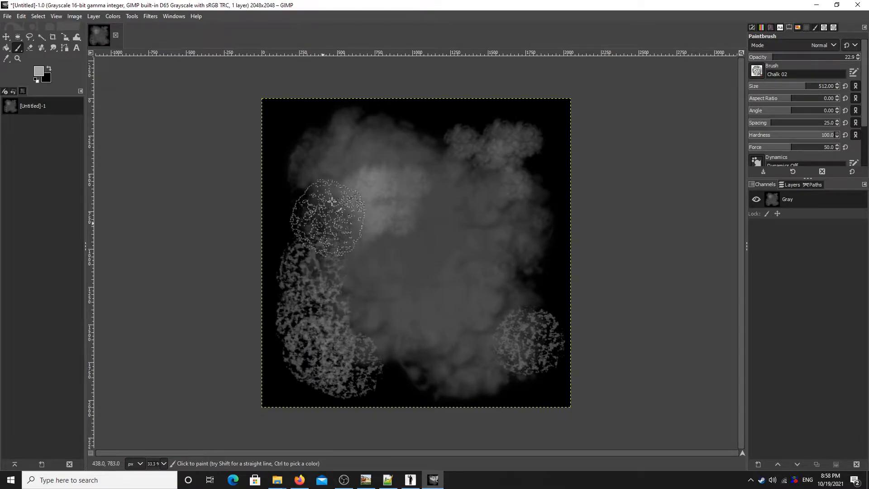
Choose the Chalk 03 brush at size 422 and stamp textured patches across the terrain's upper middle, center and lower center.
click(756, 71)
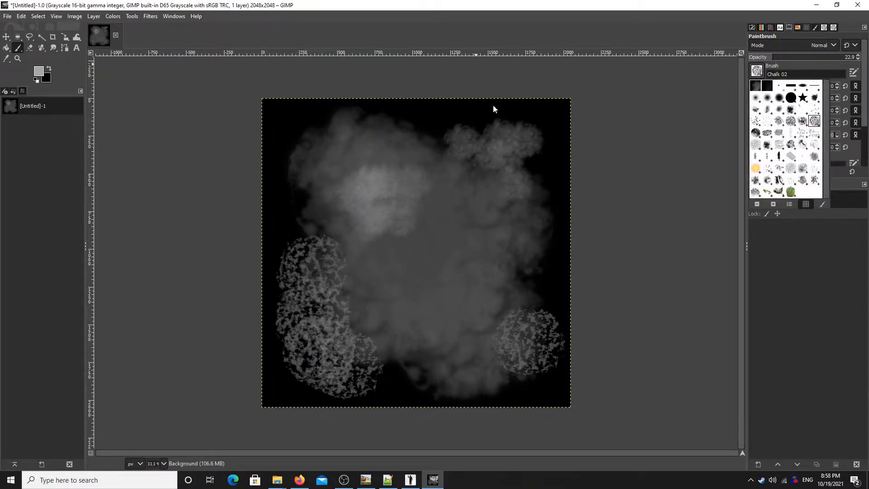
click(805, 179)
click(755, 72)
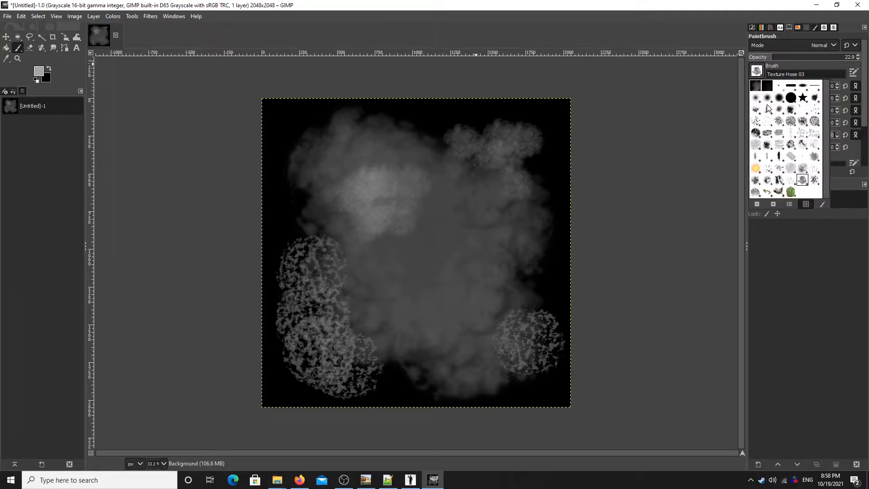
click(756, 134)
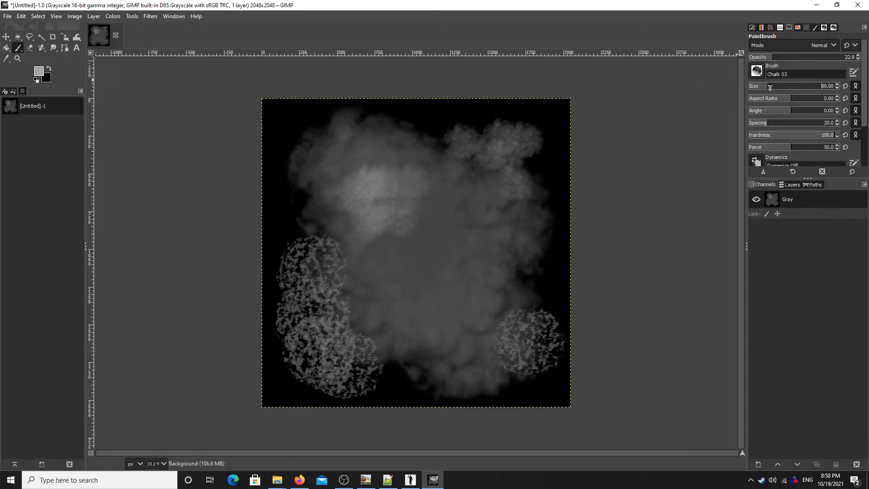
click(448, 144)
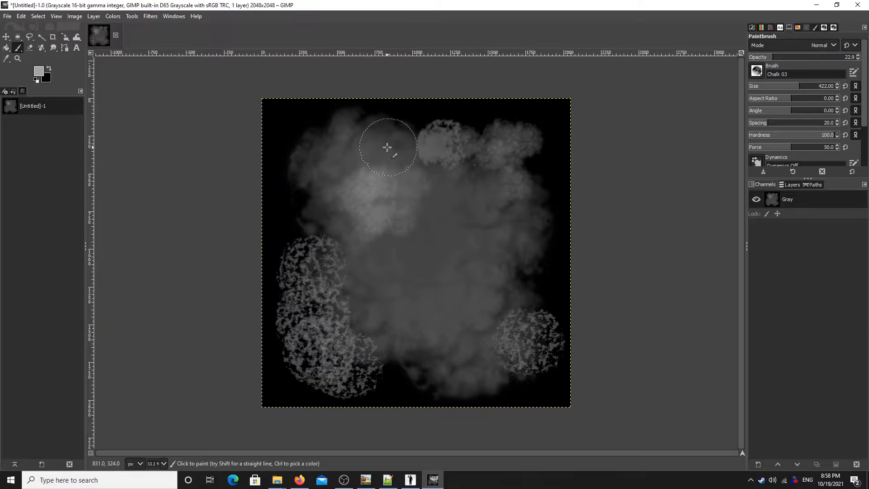
click(392, 149)
click(452, 216)
click(481, 249)
click(443, 301)
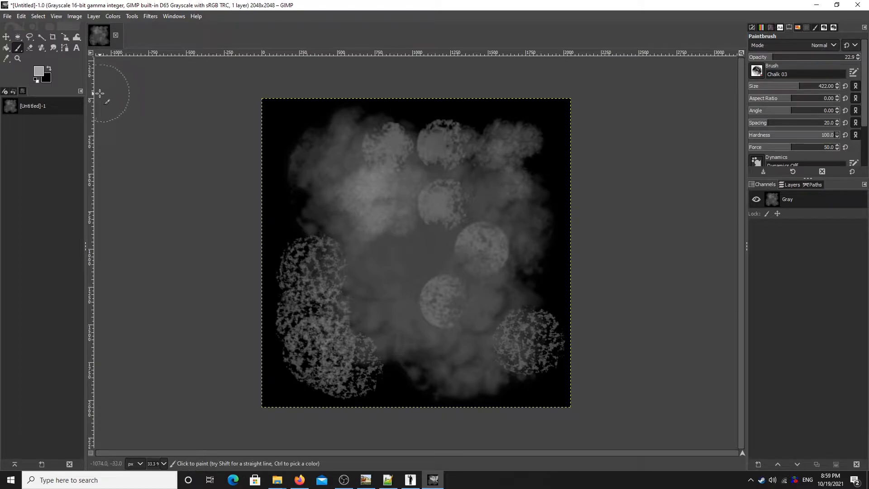
Export the heightmap to the Desktop as spikemap2.png.
key(shift+ctrl+e)
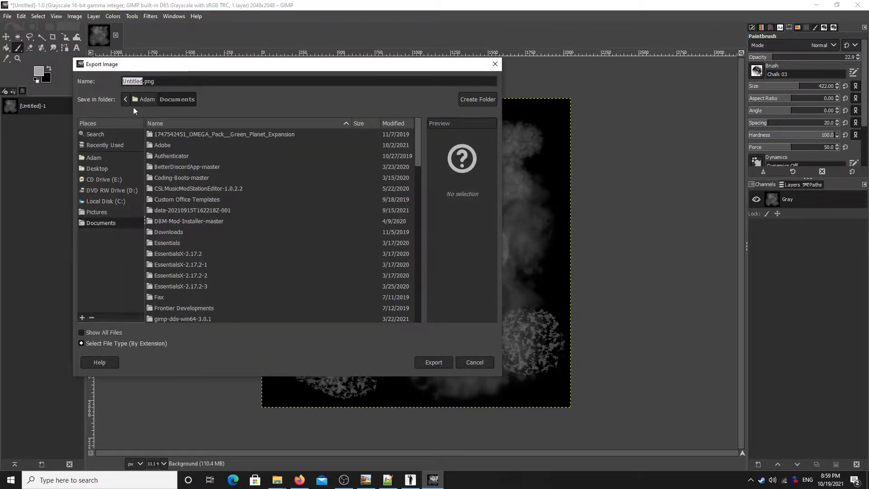
click(93, 167)
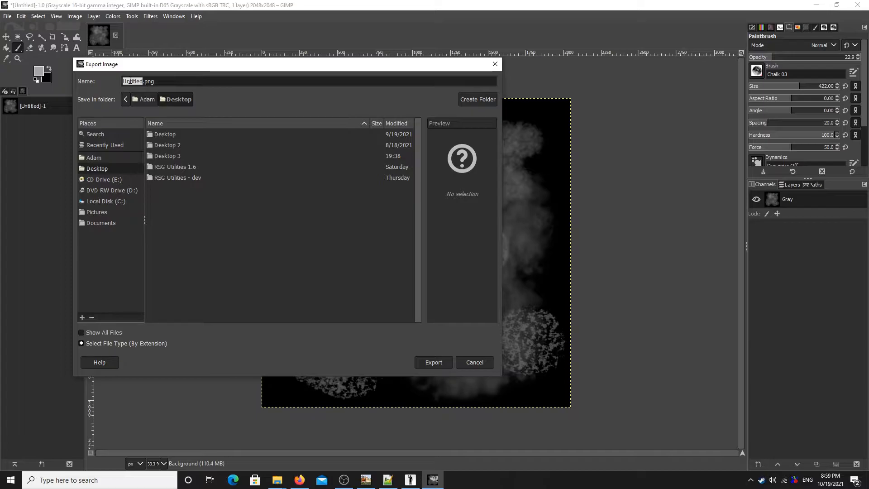
text(splemk)
key(BackSpace)
key(BackSpace)
key(BackSpace)
text(kemap)
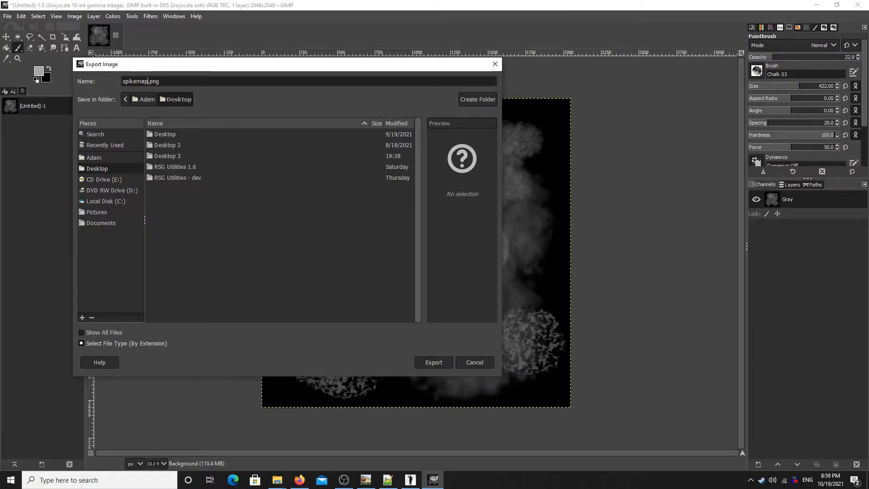
key(Return)
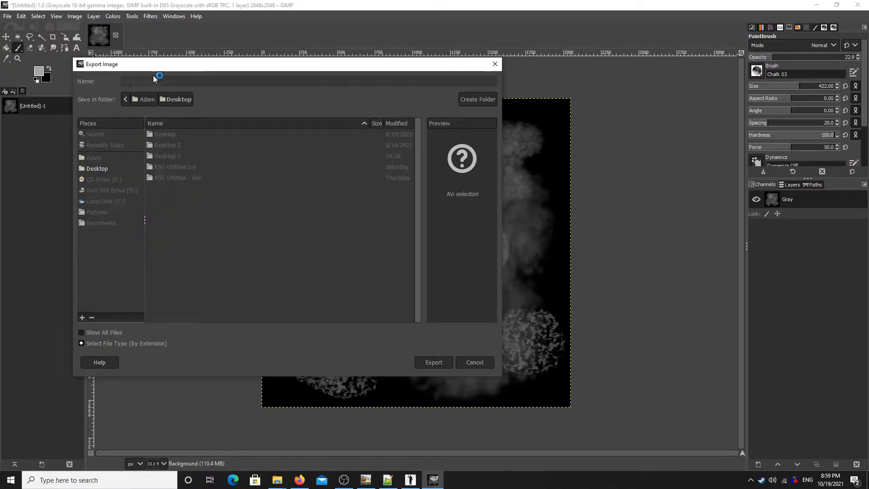
click(427, 347)
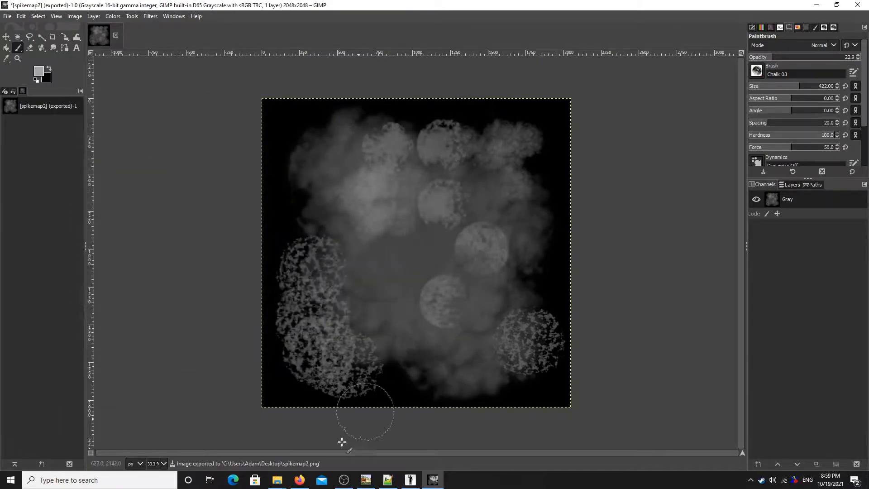
Open the exported spikemap2 image from the Desktop folder in File Explorer to check it, and close the viewer.
mouse_move(277, 479)
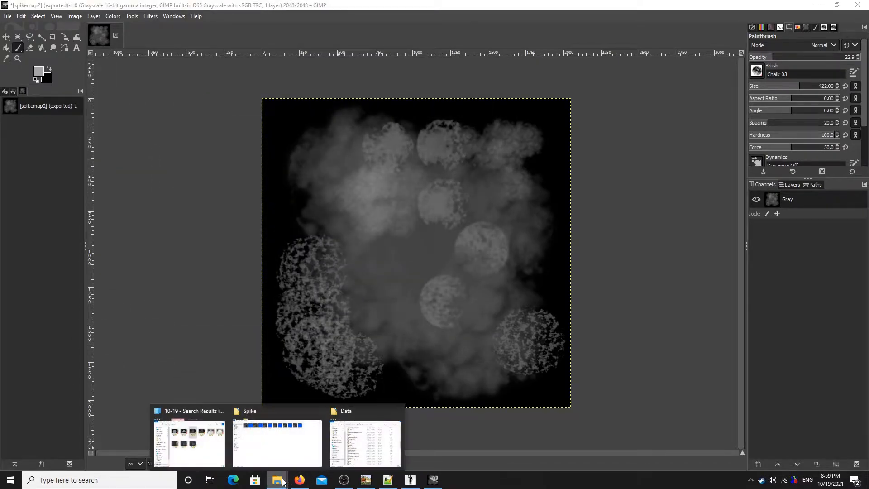
click(320, 453)
scroll(416, 235, up, 2)
click(407, 198)
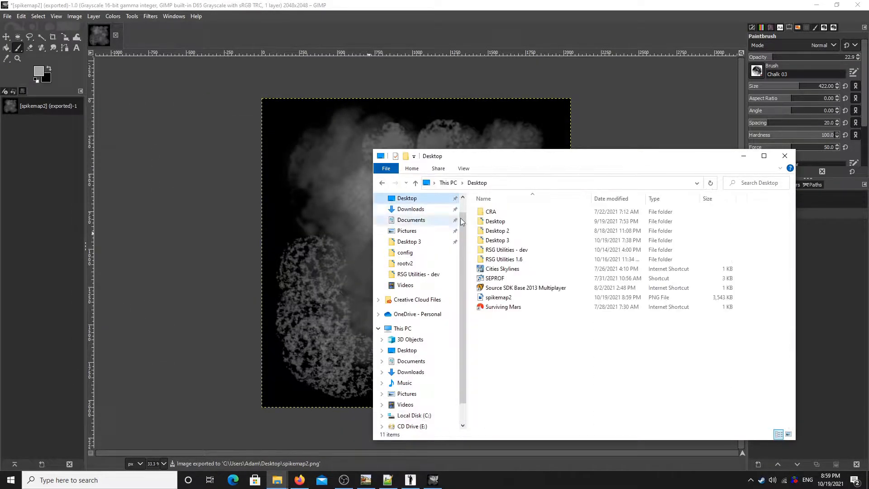
double_click(502, 298)
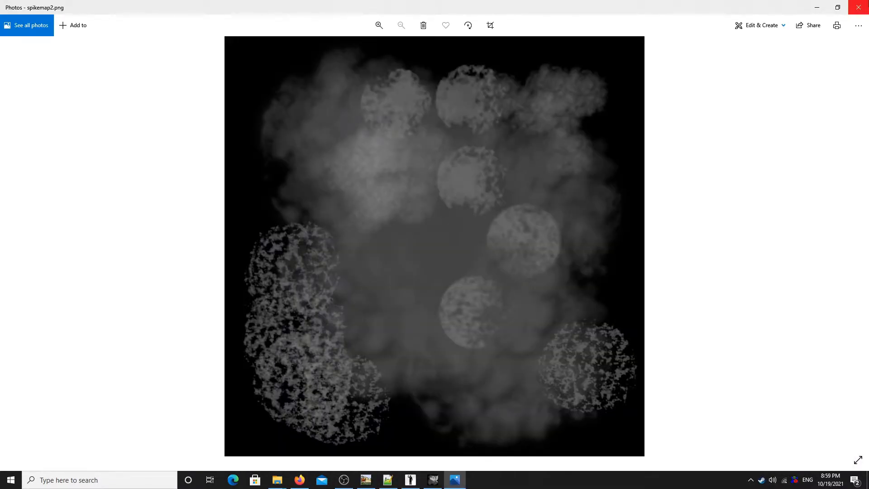
key(alt+F4)
right_click(542, 292)
click(520, 333)
Switch to World Machine and survey the whole device graph, from the generator group to the export group.
click(433, 479)
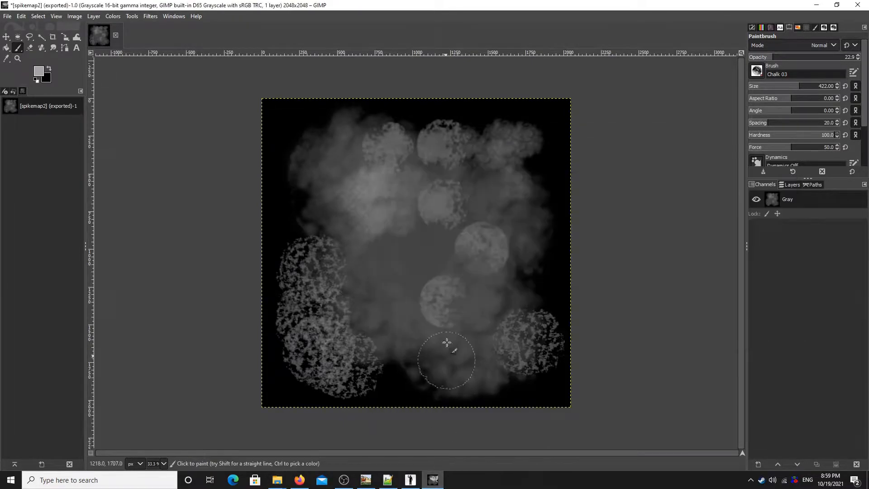
click(366, 480)
middle_drag(525, 278, 641, 316)
scroll(561, 316, up, 4)
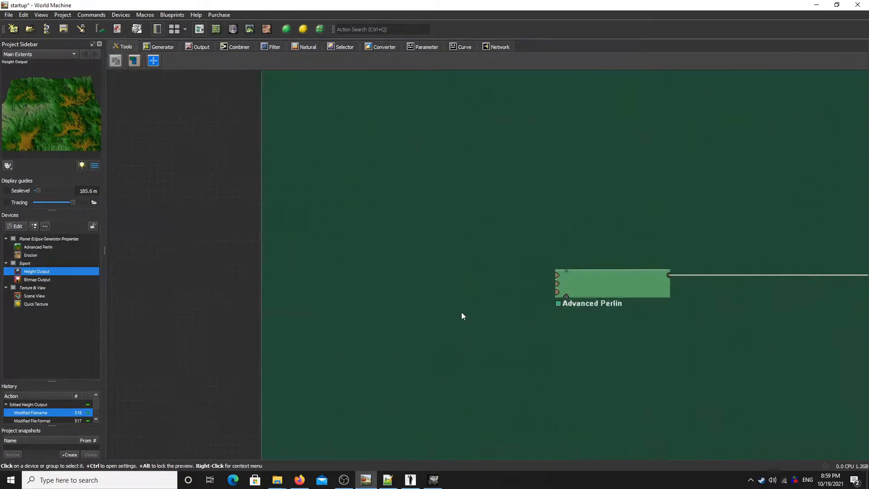
scroll(438, 291, up, 3)
scroll(638, 281, down, 2)
middle_drag(638, 281, 140, 310)
scroll(586, 311, down, 2)
scroll(655, 298, down, 2)
middle_drag(654, 298, 555, 267)
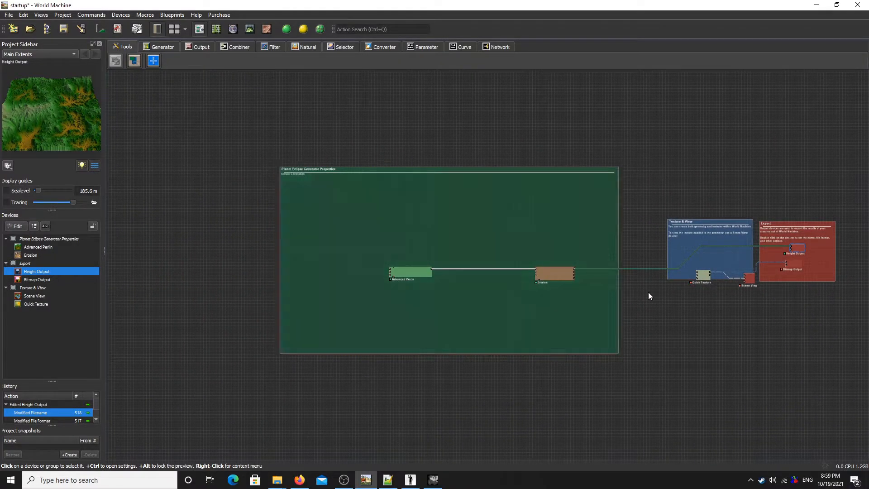
Preview the terrain produced by the Advanced Perlin and Erosion devices.
click(413, 274)
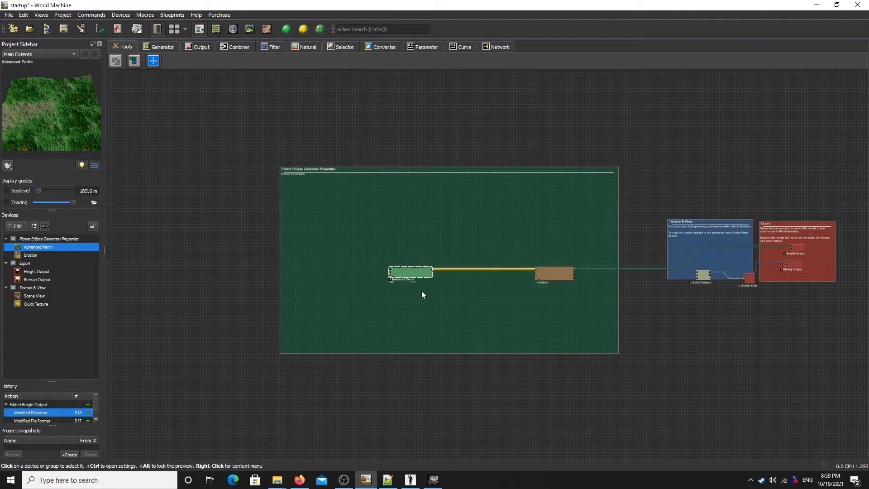
scroll(431, 273, up, 3)
middle_drag(585, 209, 415, 246)
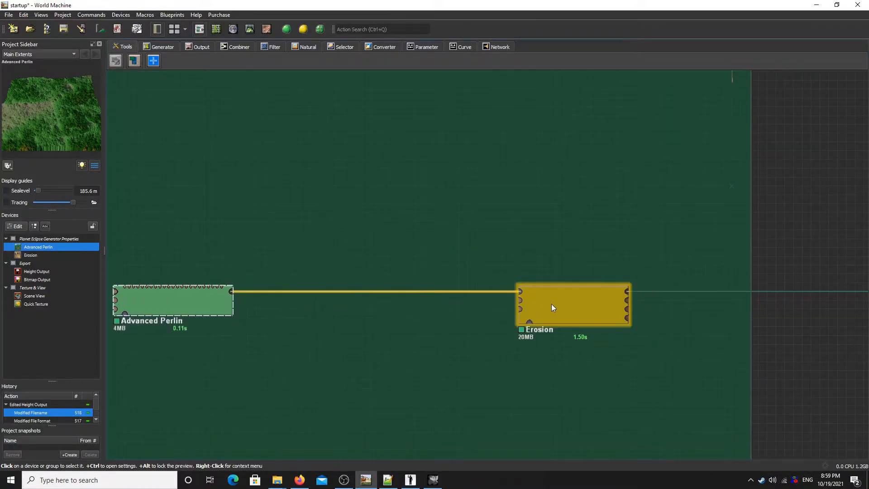
click(552, 304)
Add a File Input device wired to the Mask Input of the Advanced Perlin device.
middle_drag(430, 304, 658, 298)
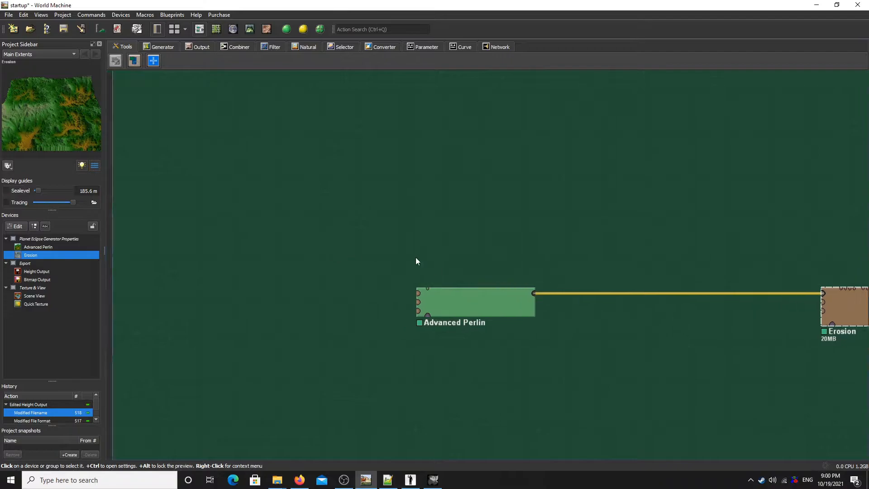
middle_drag(403, 262, 464, 252)
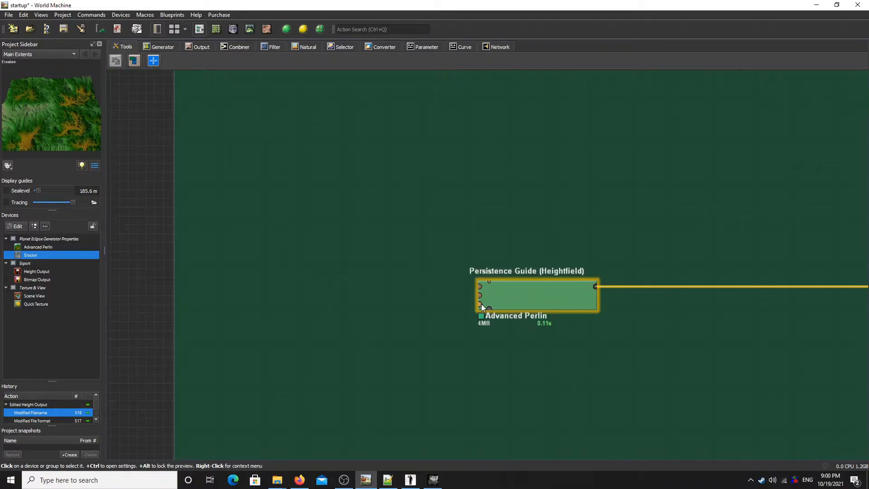
scroll(485, 305, up, 3)
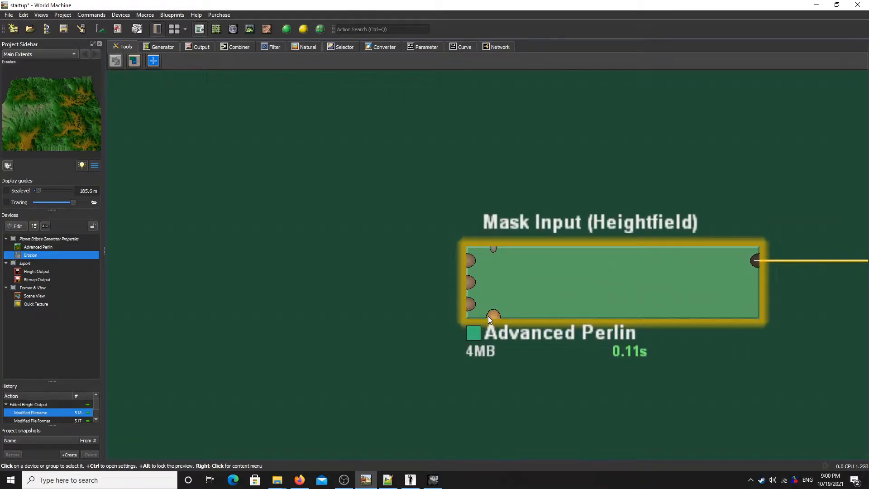
drag(488, 315, 493, 345)
drag(482, 392, 354, 403)
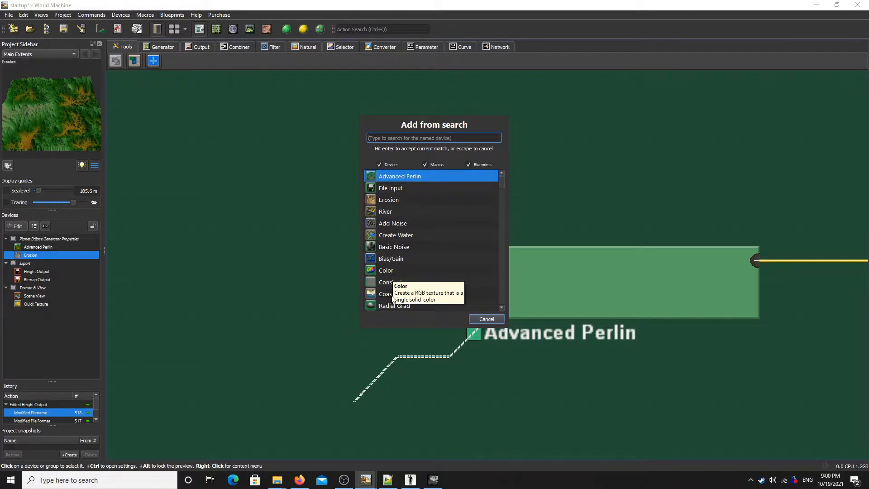
scroll(402, 240, down, 3)
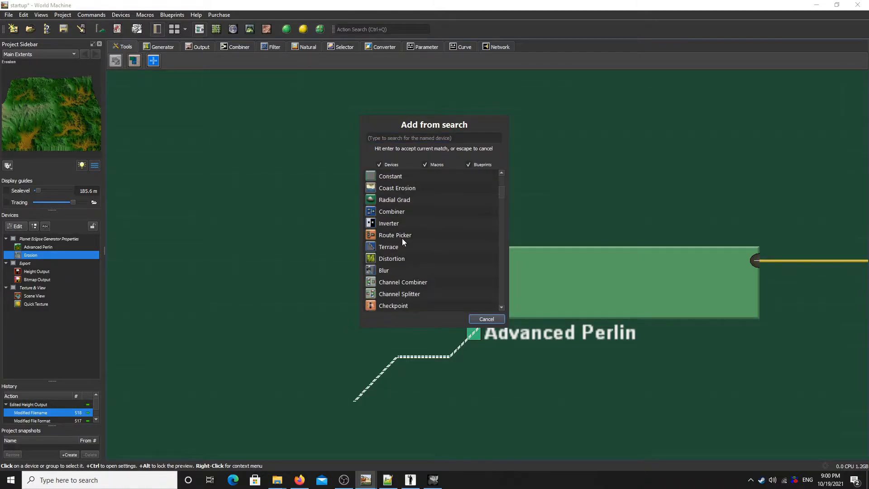
scroll(402, 242, up, 3)
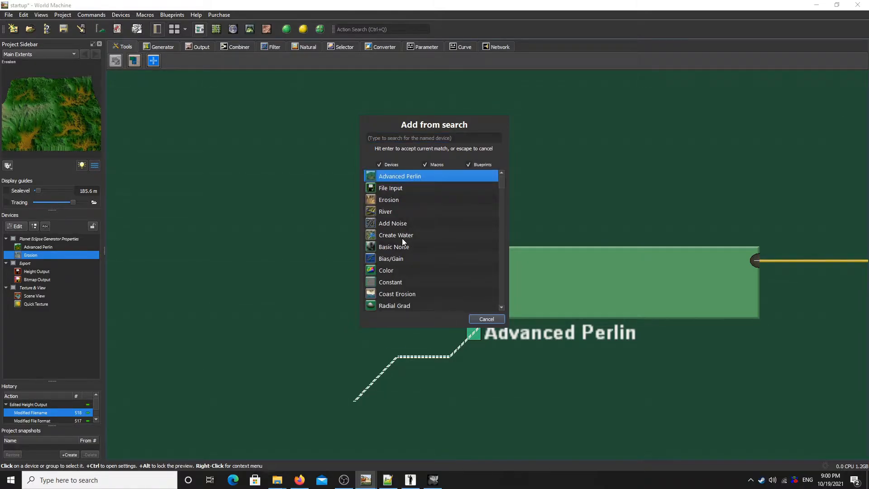
double_click(392, 190)
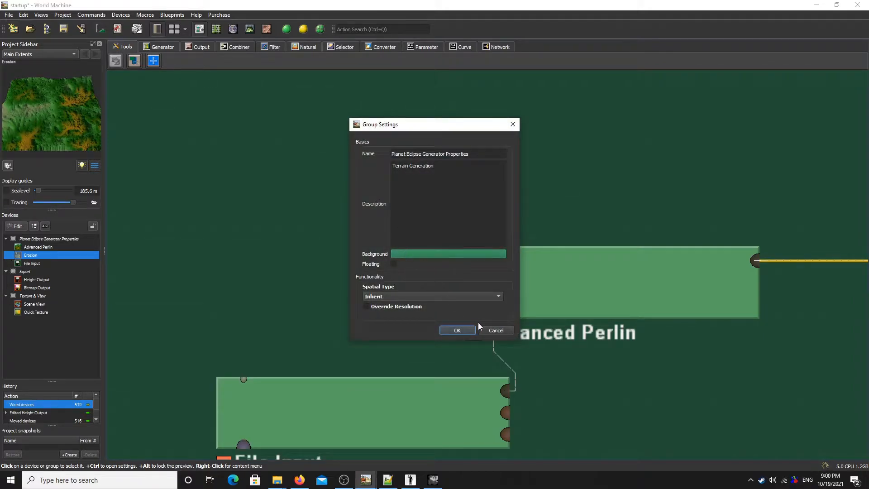
click(486, 330)
Move the File Input device below and to the left of Advanced Perlin.
middle_drag(457, 360, 612, 170)
drag(582, 209, 409, 288)
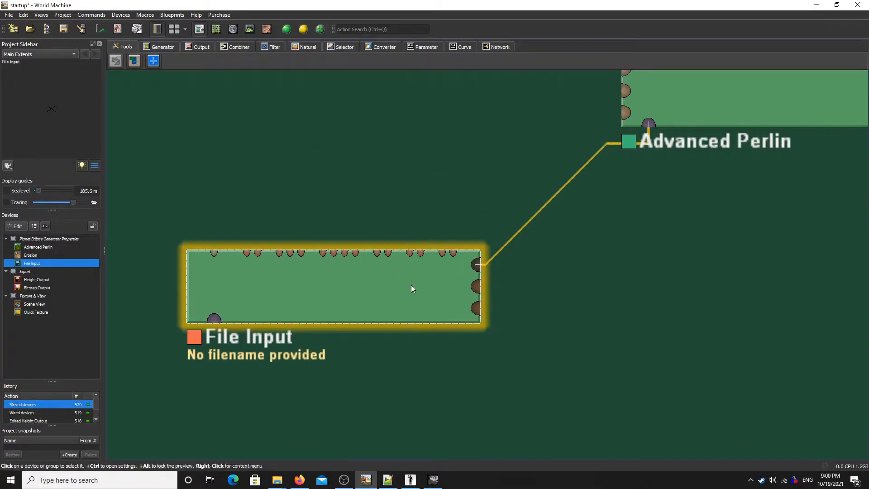
right_drag(410, 289, 591, 277)
scroll(616, 301, down, 4)
Load spikemap2.png from the Desktop as the File Input's heightfield, checking the file's properties before opening it.
double_click(585, 302)
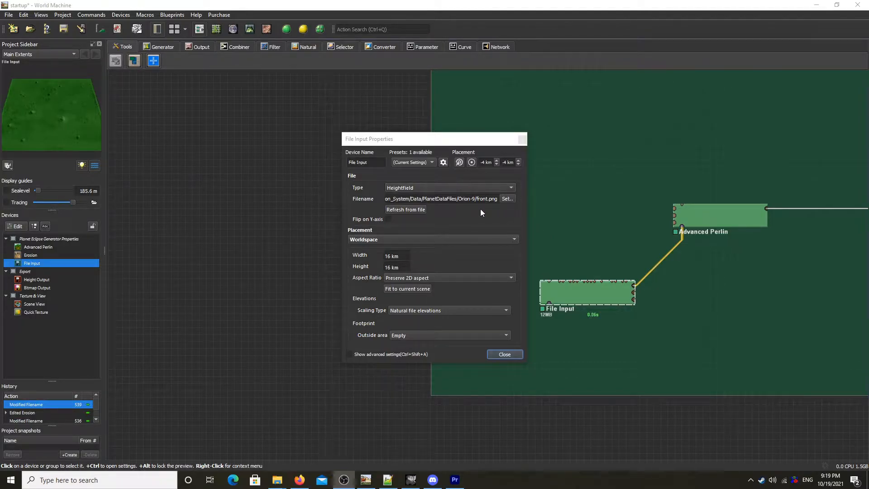
click(506, 199)
click(378, 216)
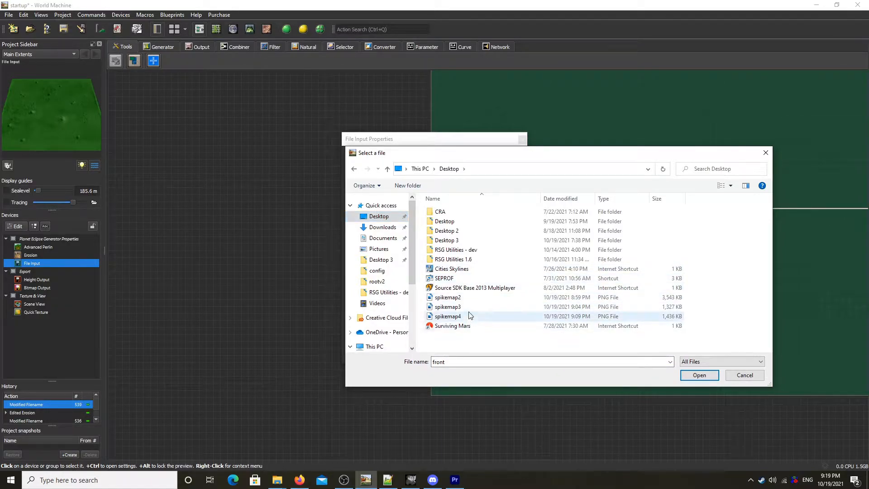
click(470, 299)
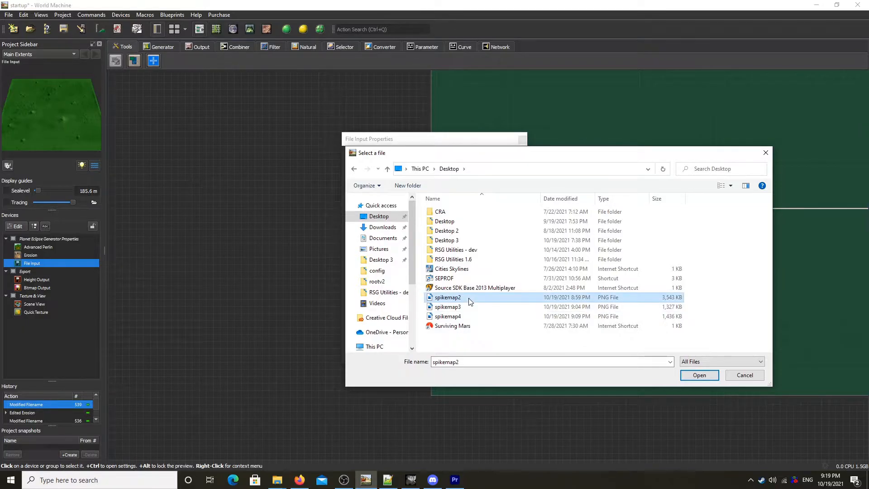
right_click(470, 300)
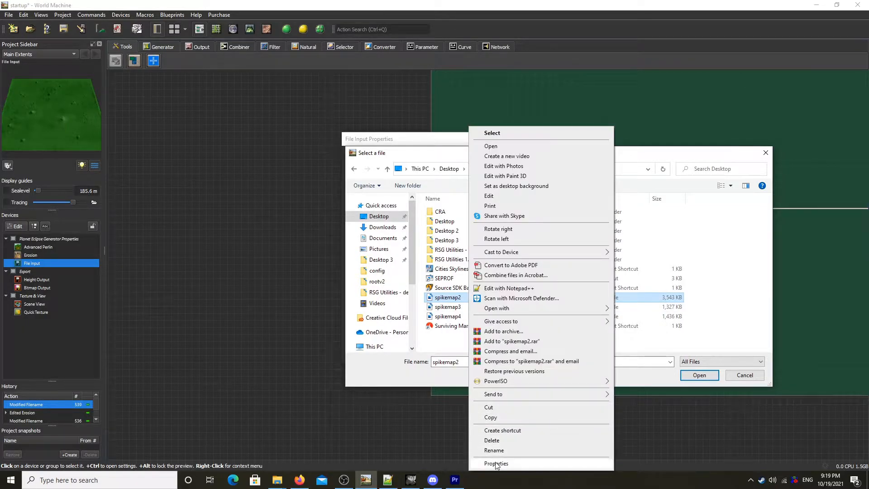
click(497, 463)
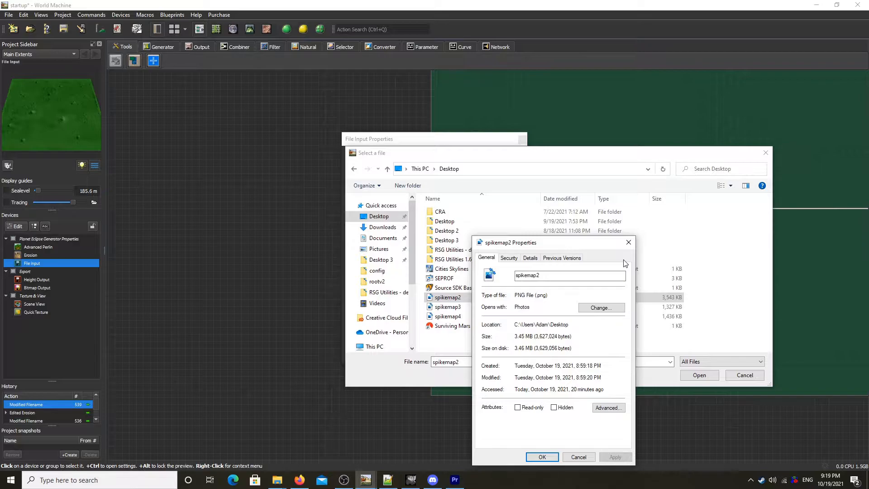
click(629, 242)
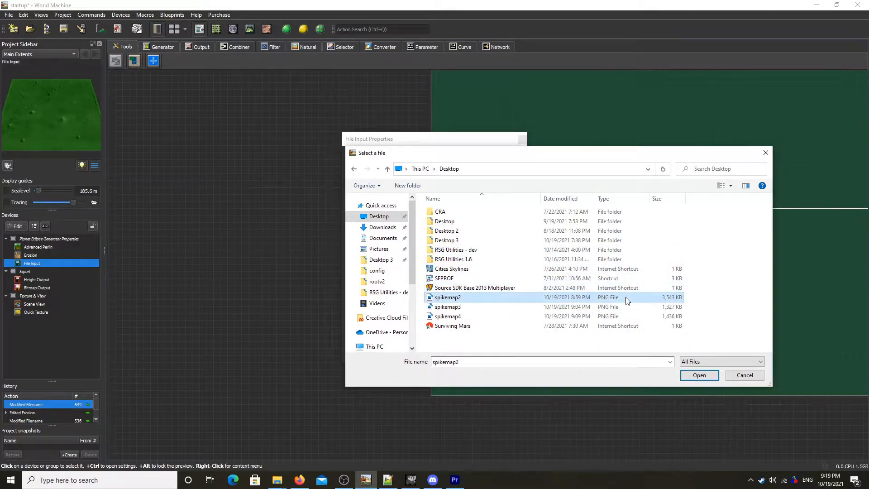
double_click(627, 297)
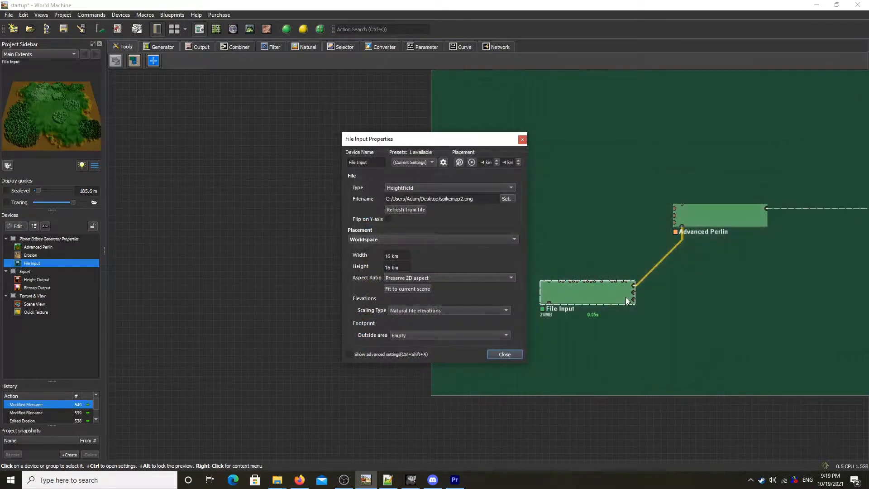
click(505, 353)
Inspect the terrain in the other workspace views and return to the device graph.
right_drag(624, 276, 585, 317)
click(669, 265)
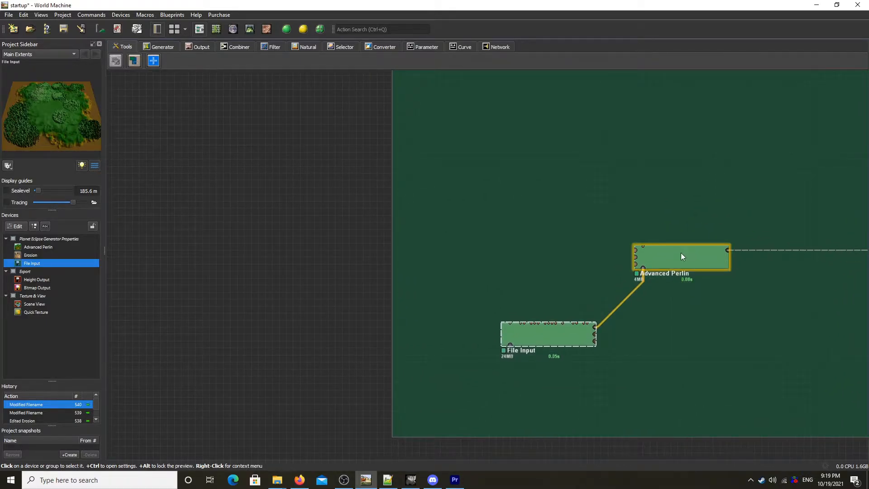
key(F8)
drag(606, 316, 600, 361)
key(F6)
key(F9)
key(F5)
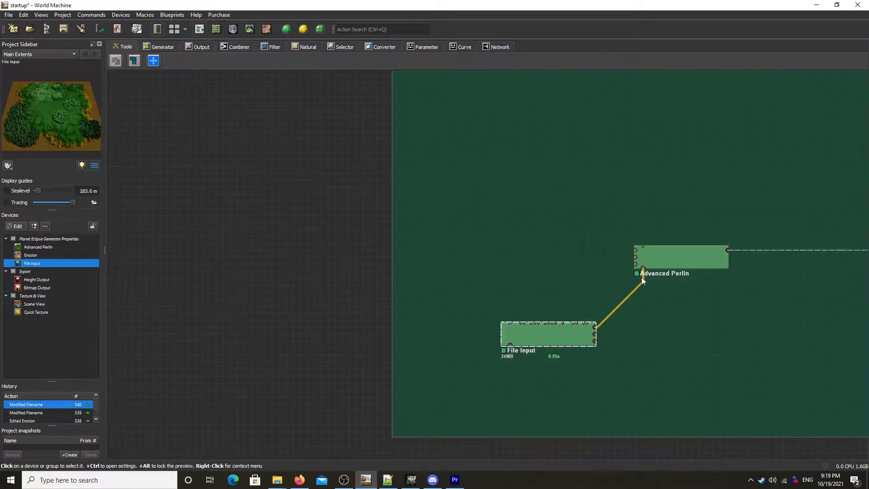
Select the Advanced Perlin device, check its terrain in the other workspace views and return to the device graph.
click(667, 257)
right_drag(601, 281, 281, 276)
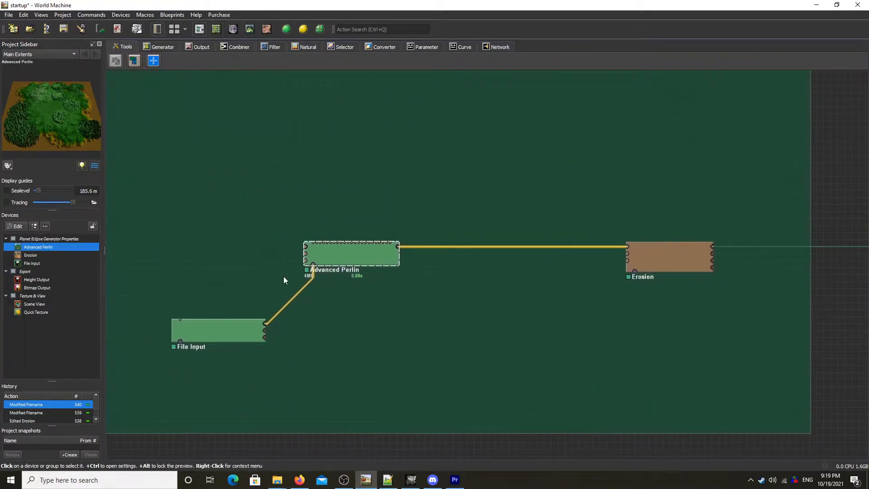
key(F8)
key(F6)
key(F5)
Select the Erosion device and examine its spiked terrain in the 3D view from close up and from a distance.
click(678, 253)
key(F8)
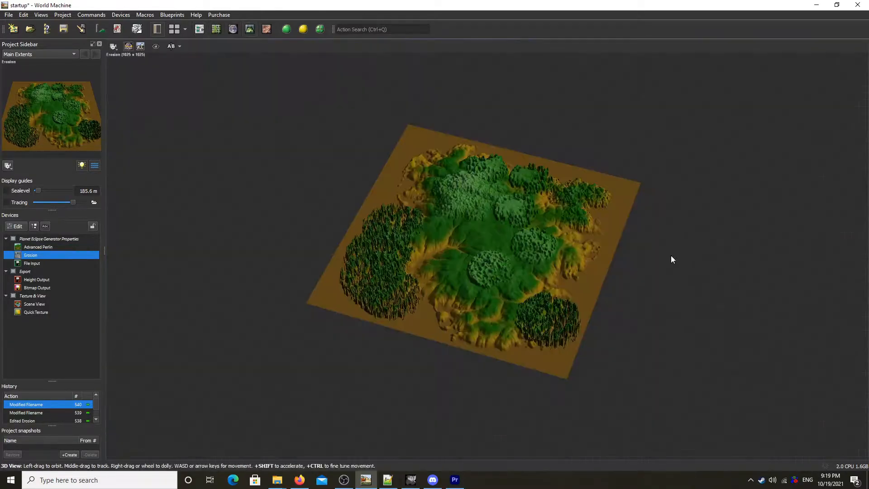
drag(621, 272, 615, 308)
scroll(557, 284, up, 4)
scroll(624, 271, up, 5)
drag(623, 271, 396, 324)
scroll(581, 286, down, 5)
scroll(395, 325, down, 3)
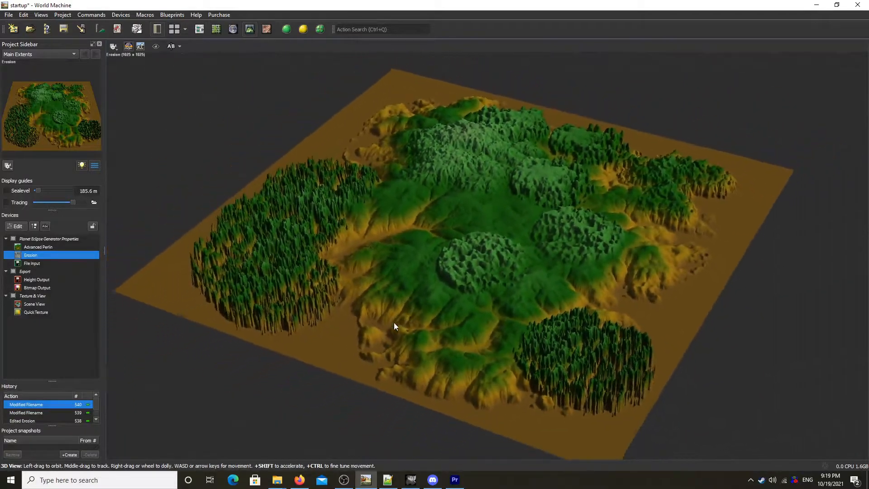
Check the eroded terrain in the extents layout, then select the Height Output device in the Export group of the graph.
key(F6)
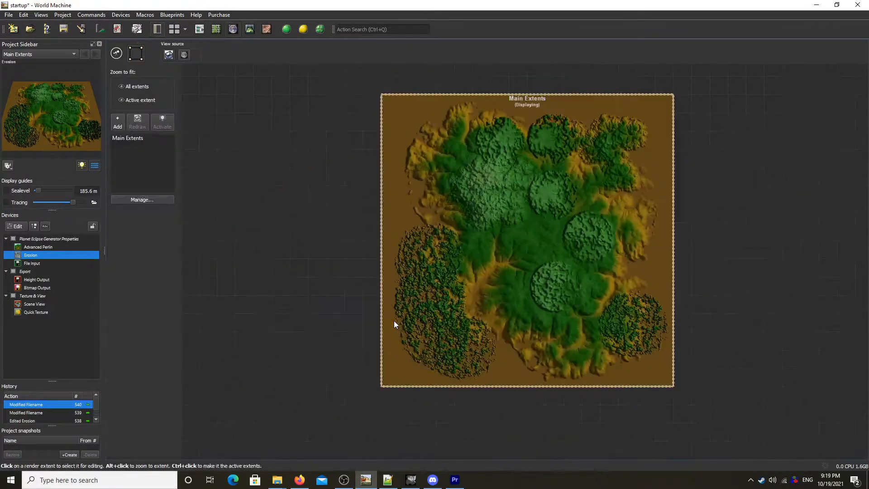
key(F5)
middle_drag(517, 295, 123, 333)
middle_drag(438, 258, 254, 259)
click(618, 239)
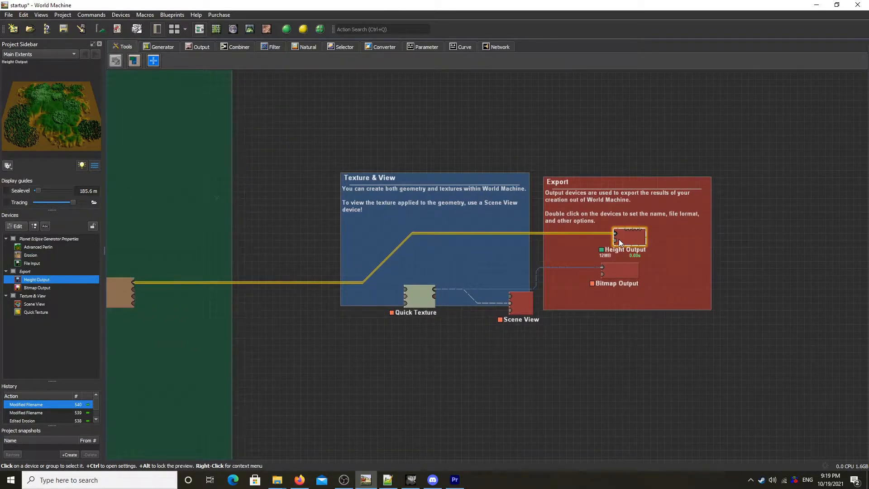
middle_drag(443, 242, 780, 297)
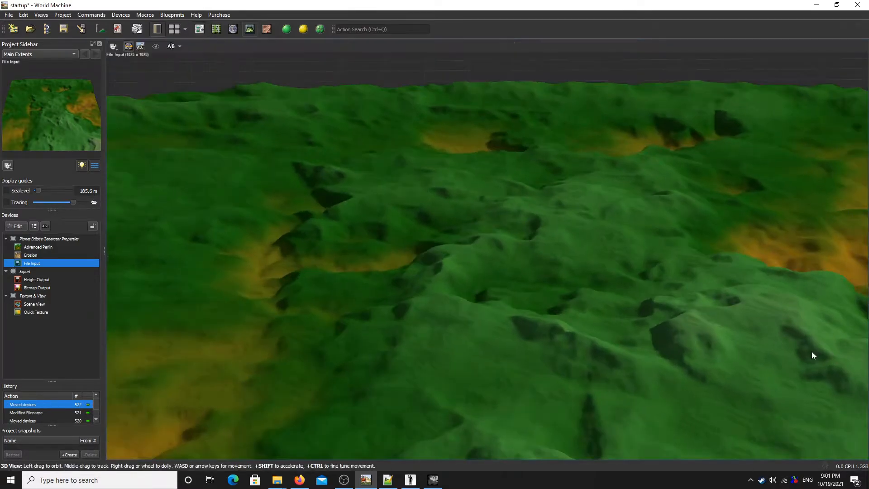
Examine the File Input device's terrain in the 3D, layout and device editor views, ending at the device graph.
scroll(812, 352, down, 5)
drag(812, 352, 255, 270)
scroll(415, 240, down, 5)
key(F6)
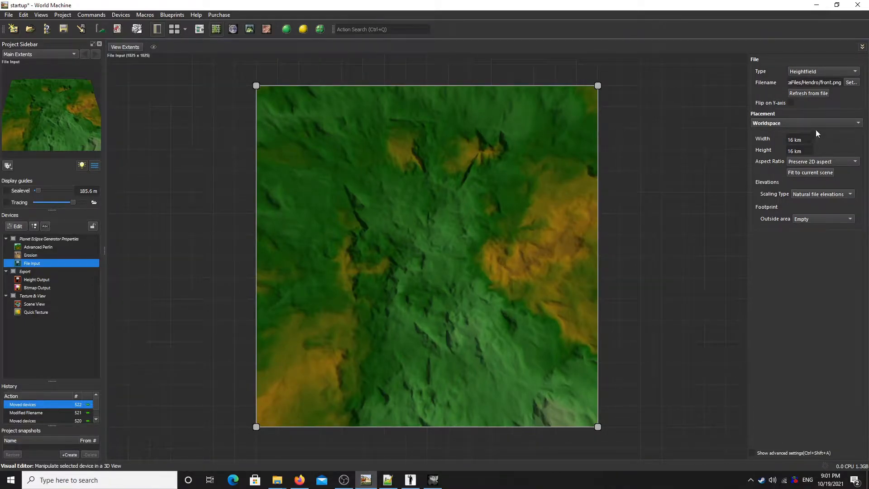
key(F5)
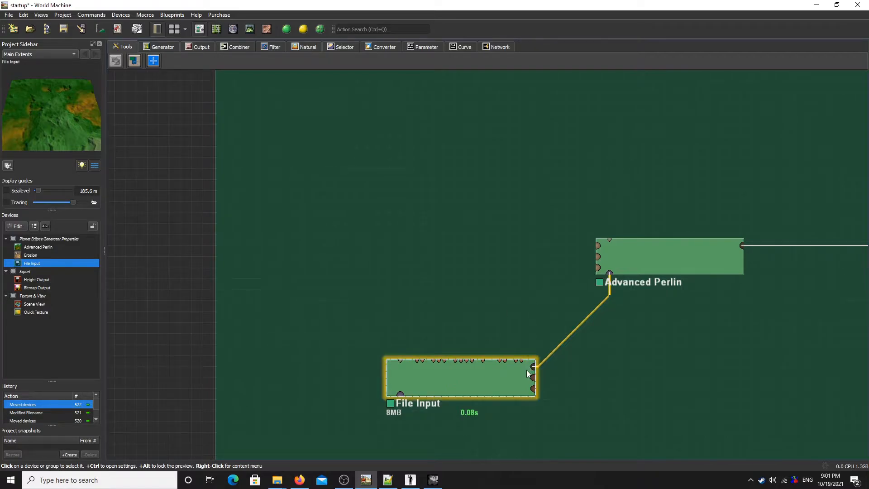
key(F6)
key(F8)
key(F5)
key(F7)
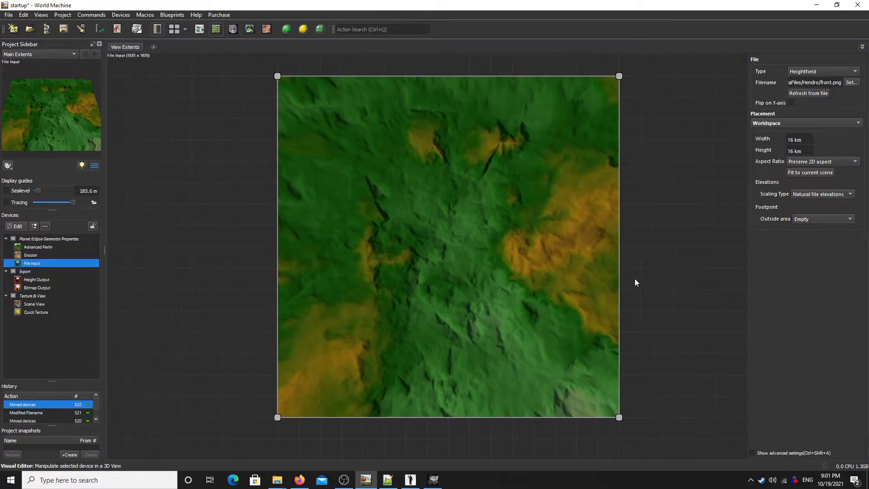
key(F8)
key(F5)
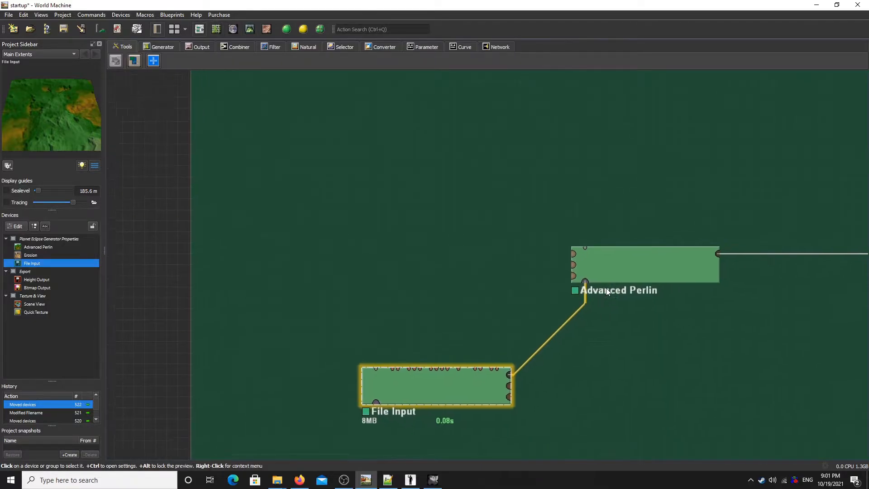
Select Advanced Perlin, look through its workspace views and then select the Erosion device in the graph.
click(485, 269)
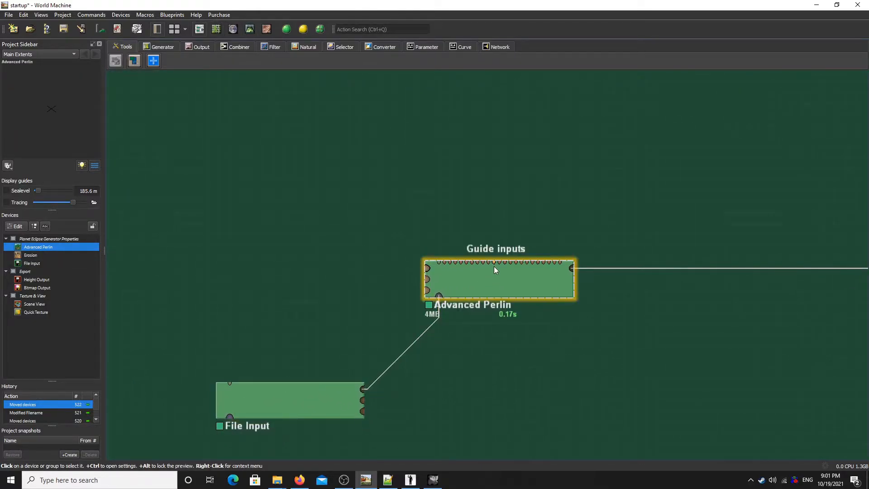
scroll(492, 283, down, 3)
key(F8)
key(F7)
key(F6)
key(F5)
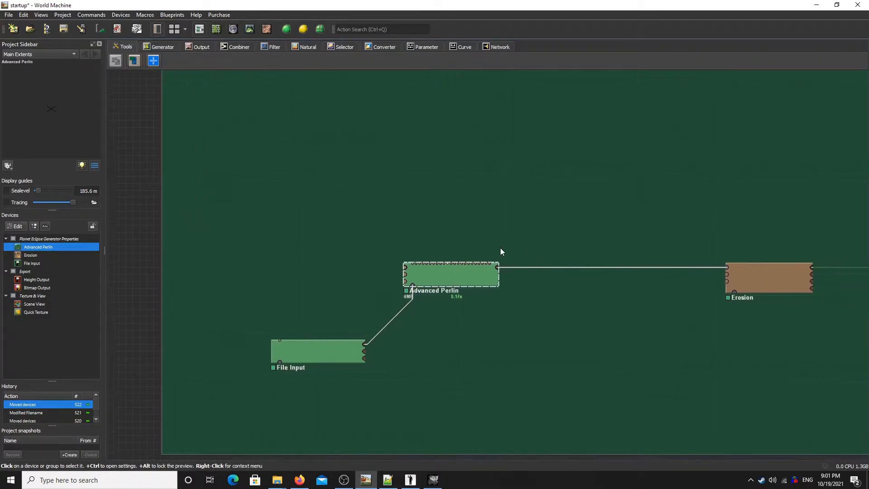
click(724, 280)
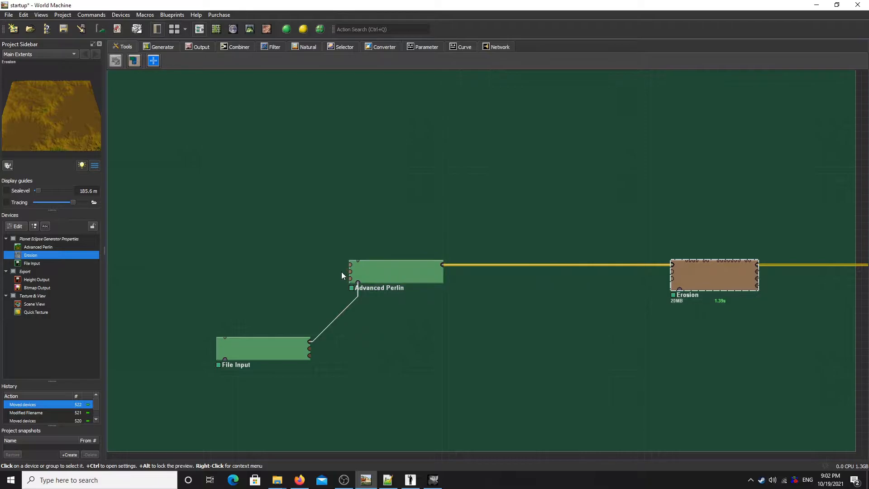
Inspect the Advanced Perlin terrain in the 3D view and open the device's settings editor.
click(362, 274)
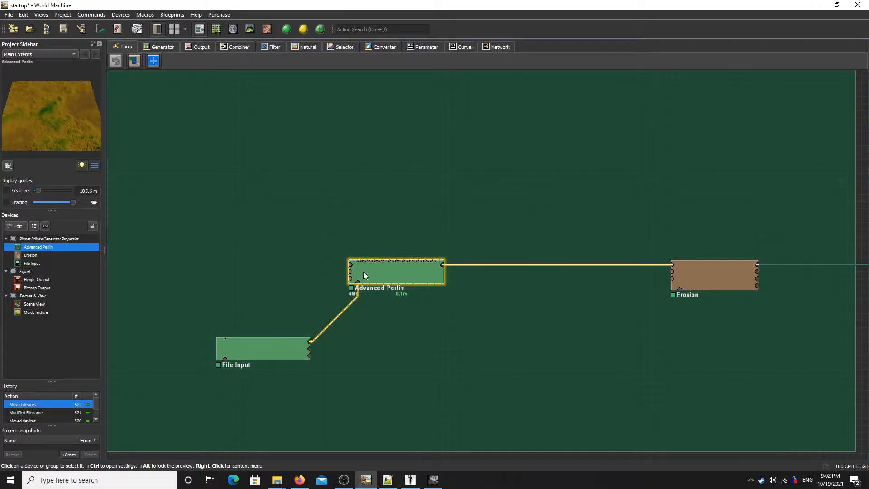
key(F8)
drag(364, 272, 750, 244)
key(F6)
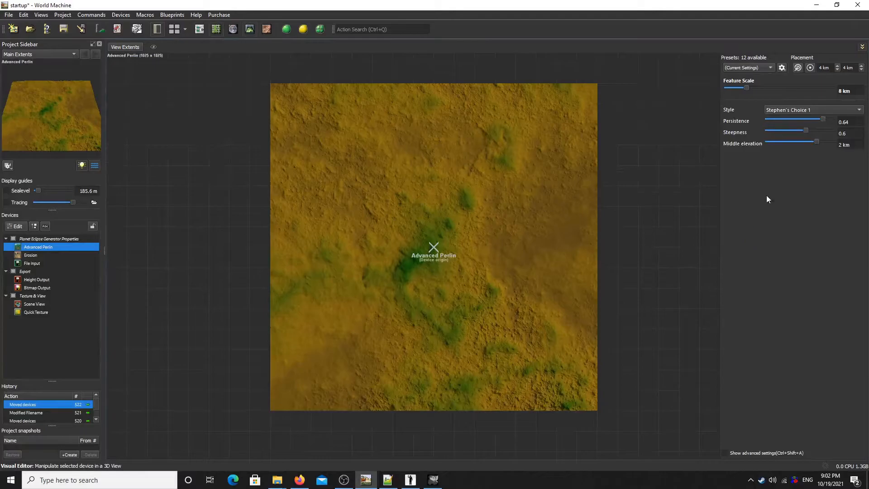
Try the Billowy style on Advanced Perlin, then set its style to Sharp Ridged.
click(800, 112)
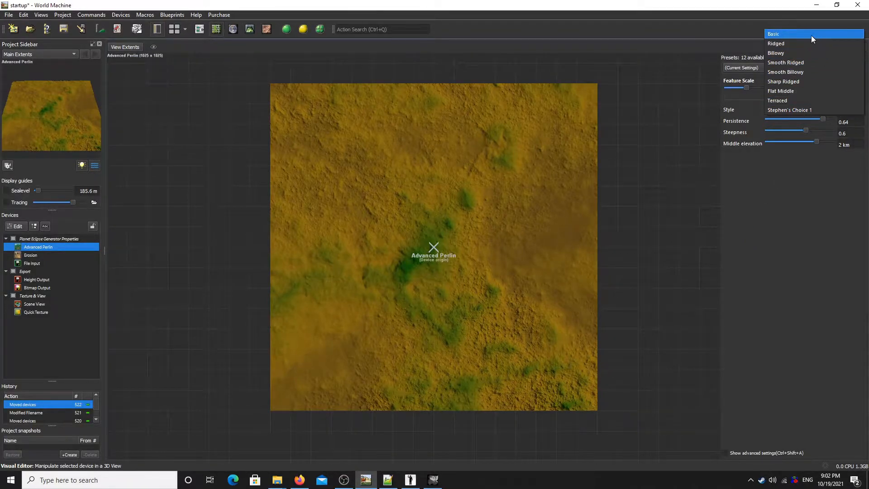
click(796, 53)
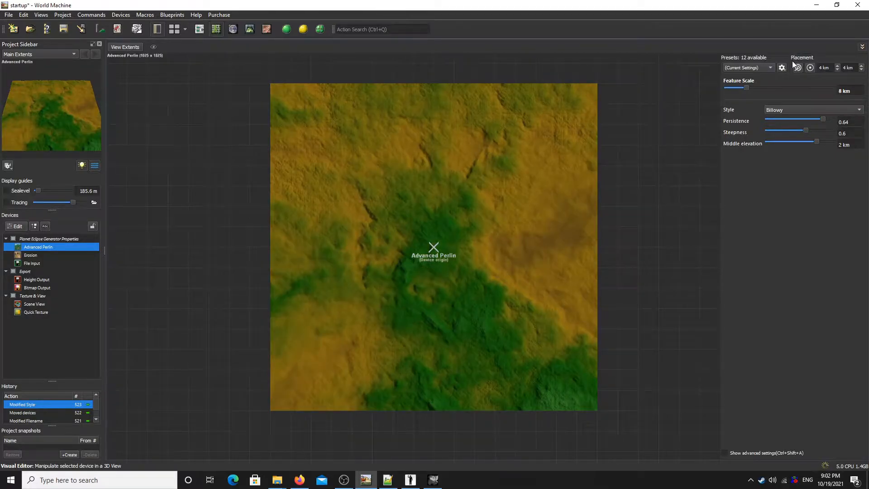
click(772, 109)
click(777, 132)
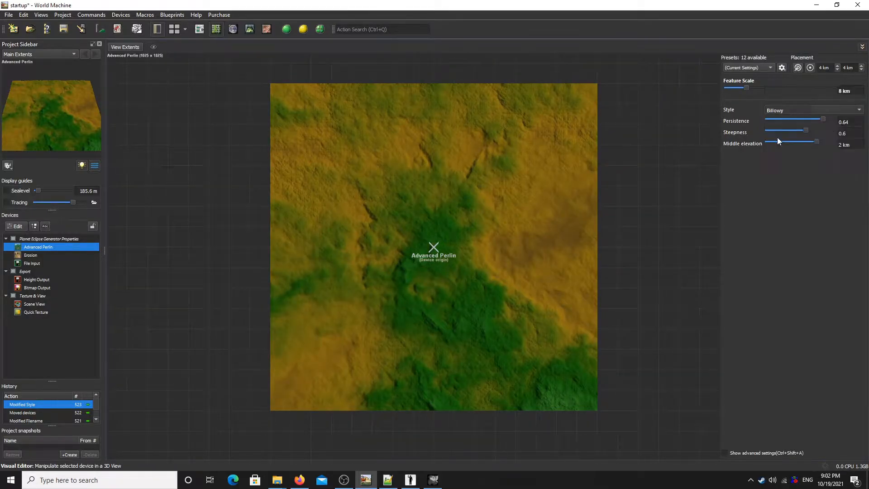
Examine the Sharp Ridged terrain in the 3D view and return to the Advanced Perlin settings.
drag(471, 222, 824, 273)
scroll(516, 245, up, 5)
key(F8)
scroll(712, 277, down, 4)
scroll(712, 277, down, 3)
drag(693, 289, 213, 368)
scroll(535, 267, up, 5)
key(F6)
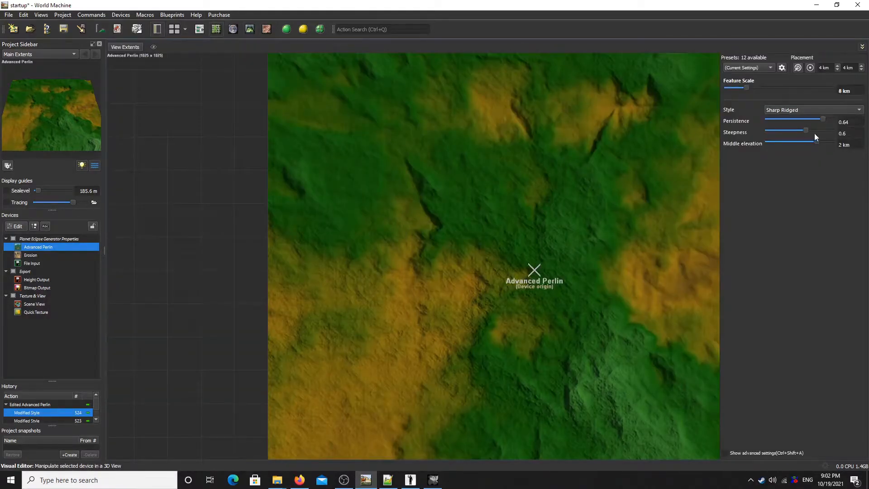
Set Advanced Perlin's persistence to 0.75, steepness to 0.99 and middle elevation to 2.612 km.
drag(803, 131, 746, 146)
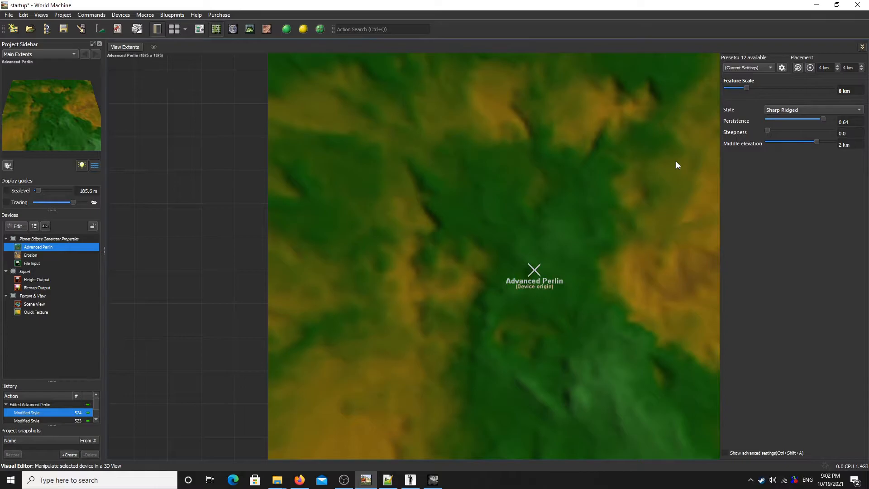
drag(817, 141, 733, 137)
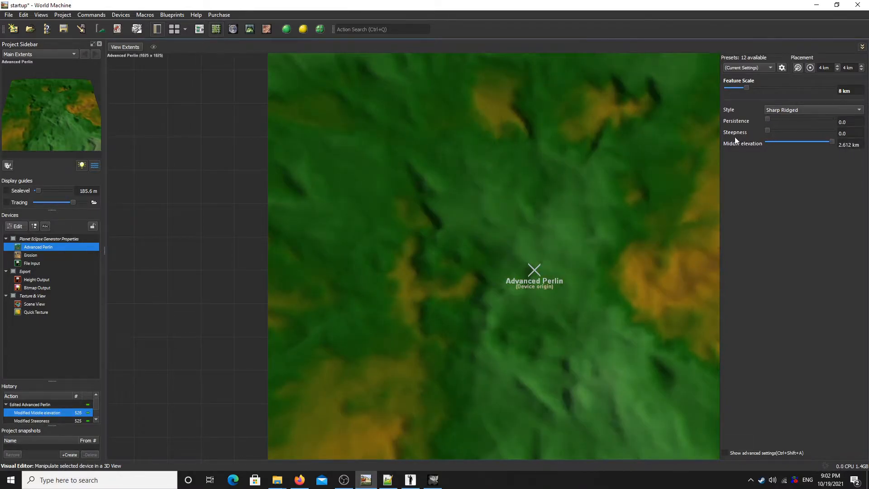
drag(777, 120, 843, 123)
drag(768, 132, 842, 131)
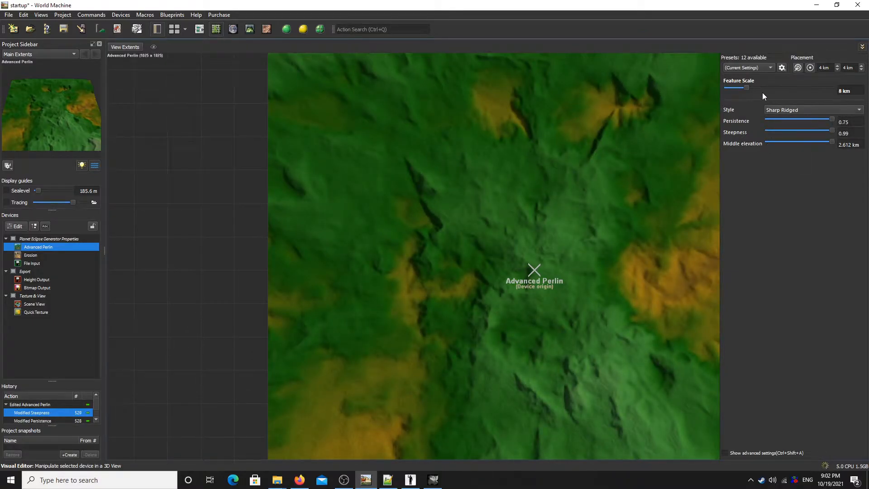
Reduce Advanced Perlin's feature scale to 760.8 m and check the terrain in the 3D view.
drag(745, 88, 729, 96)
key(F8)
drag(555, 211, 457, 246)
key(F6)
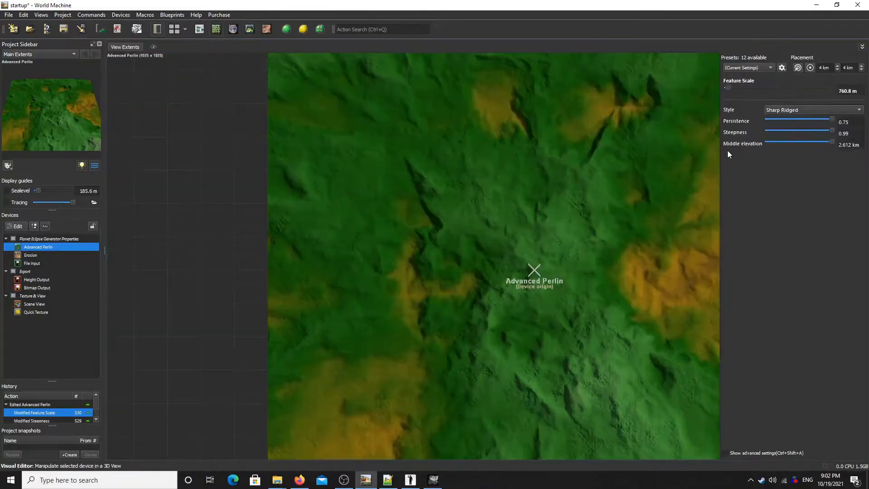
Select the Erosion device and review its terrain, settings and available presets.
key(F5)
middle_drag(690, 233, 491, 244)
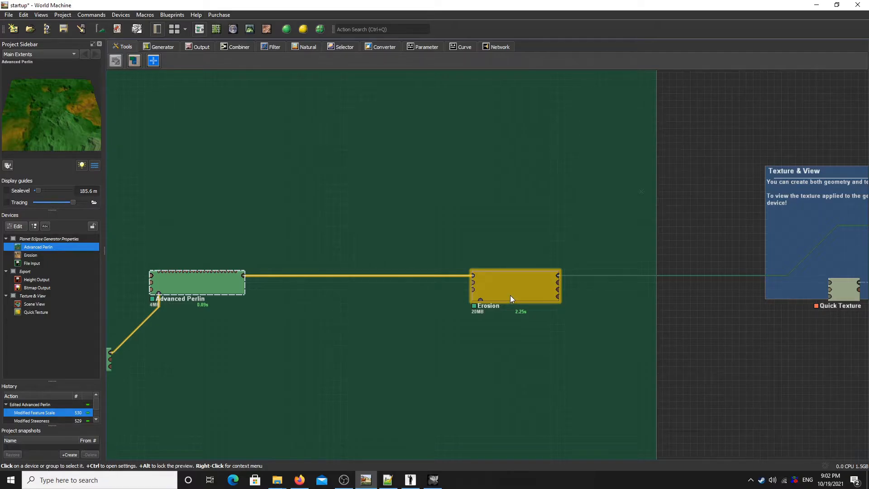
click(509, 295)
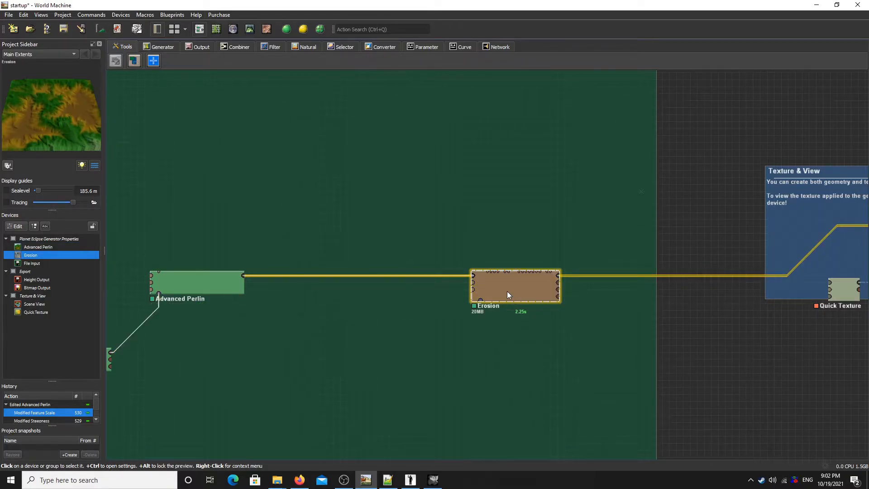
key(F7)
drag(506, 294, 598, 347)
key(F6)
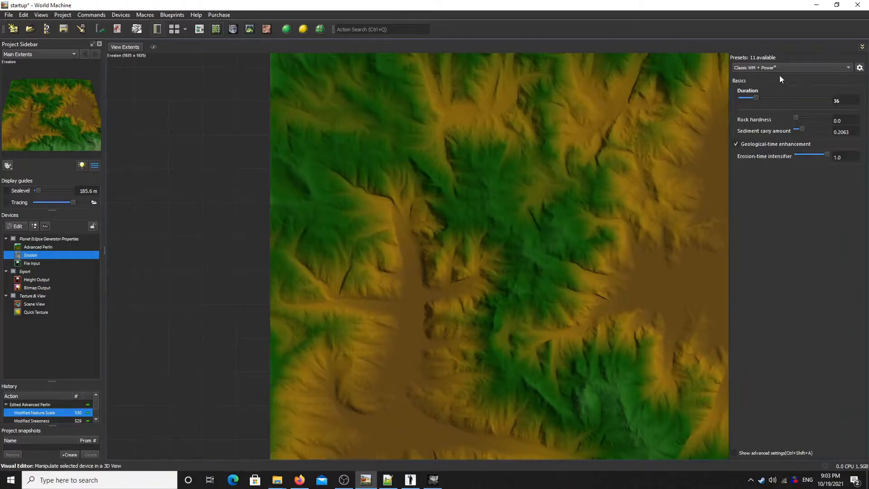
click(763, 64)
click(637, 226)
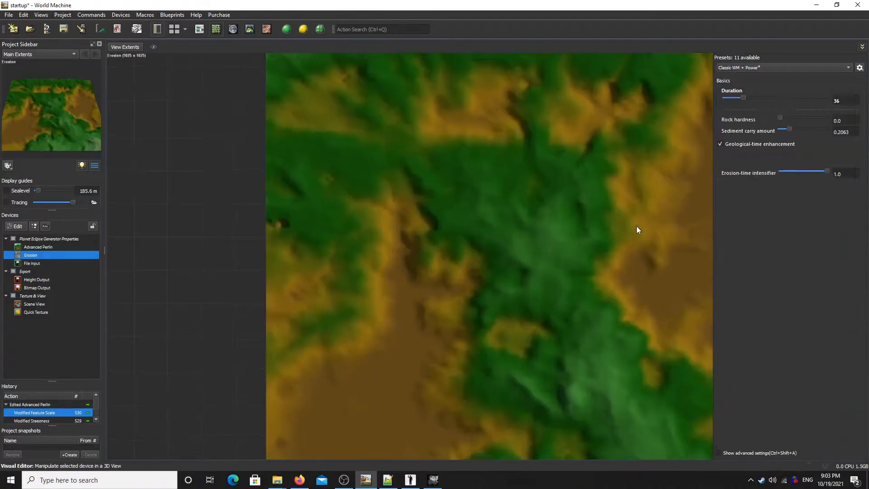
Examine the eroded terrain in the 3D view from several angles, close up and as a whole.
key(F8)
drag(613, 233, 499, 181)
drag(545, 268, 786, 296)
middle_drag(777, 293, 729, 284)
scroll(724, 284, up, 4)
drag(719, 284, 433, 275)
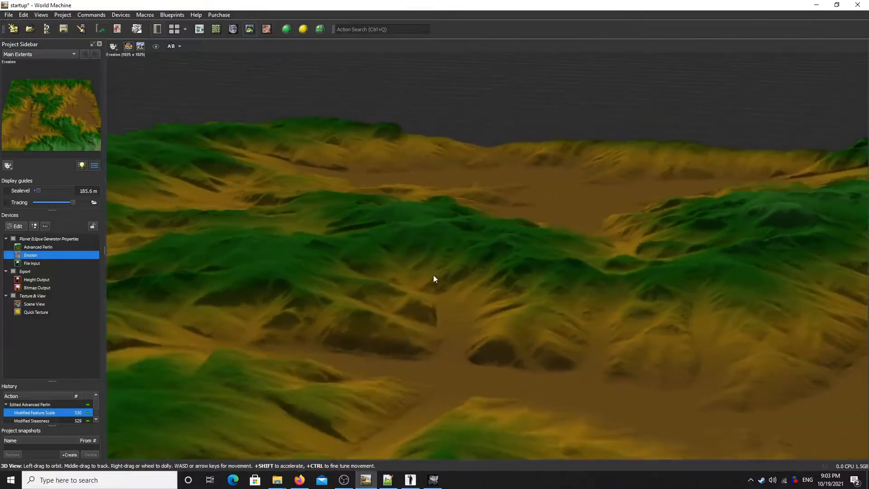
scroll(453, 281, down, 5)
drag(620, 296, 610, 398)
scroll(618, 311, down, 3)
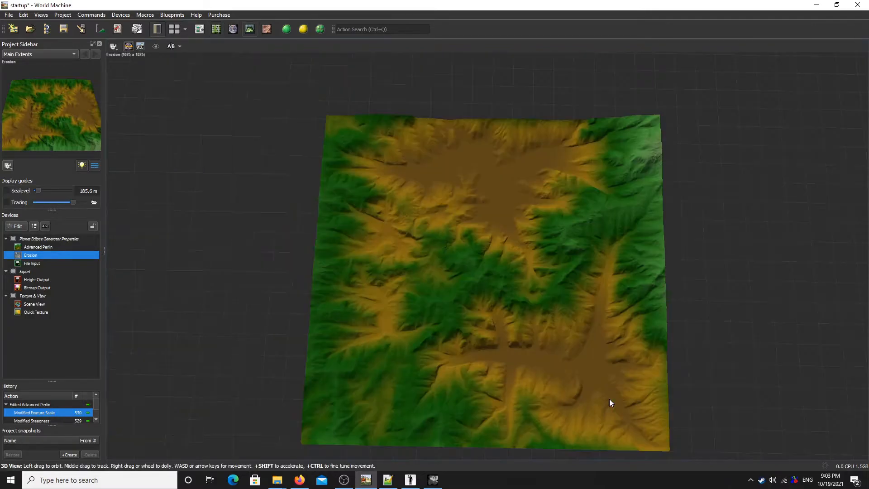
Return to the device graph and review the Height Output device's filename and file format properties.
key(Tab)
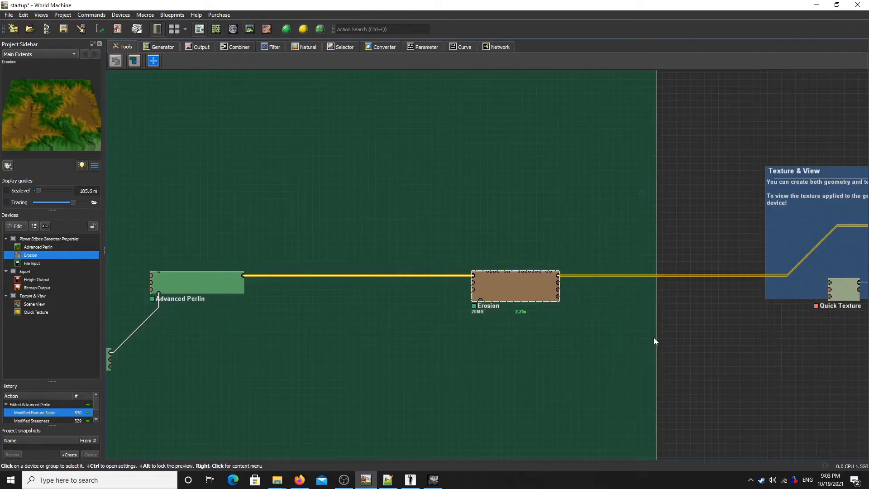
middle_drag(815, 271, 541, 277)
double_click(780, 235)
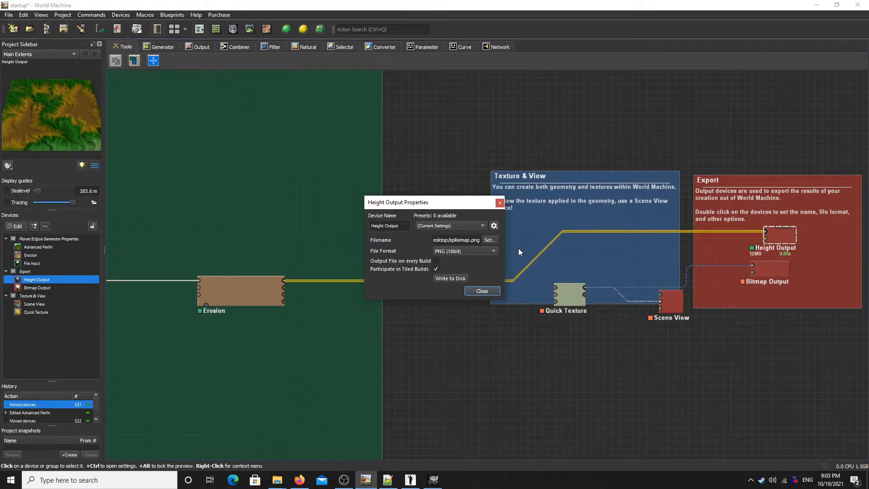
click(481, 291)
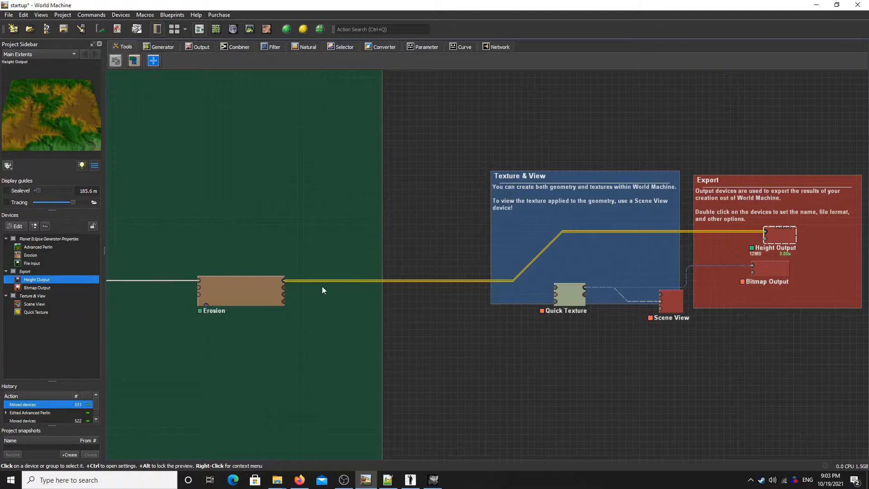
Load the Deeply Carved preset on the Erosion device, keeping its properties dialog beside the 3D terrain.
middle_drag(321, 286, 404, 303)
double_click(362, 292)
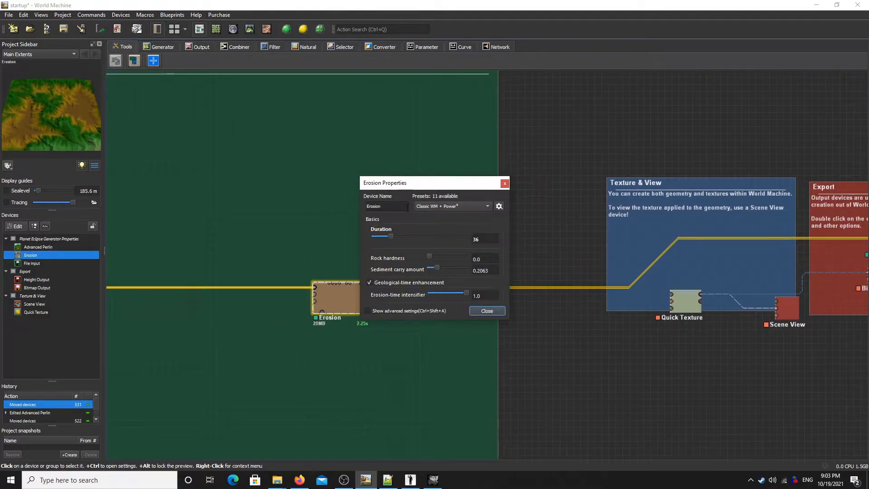
key(F8)
drag(481, 188, 817, 308)
click(795, 327)
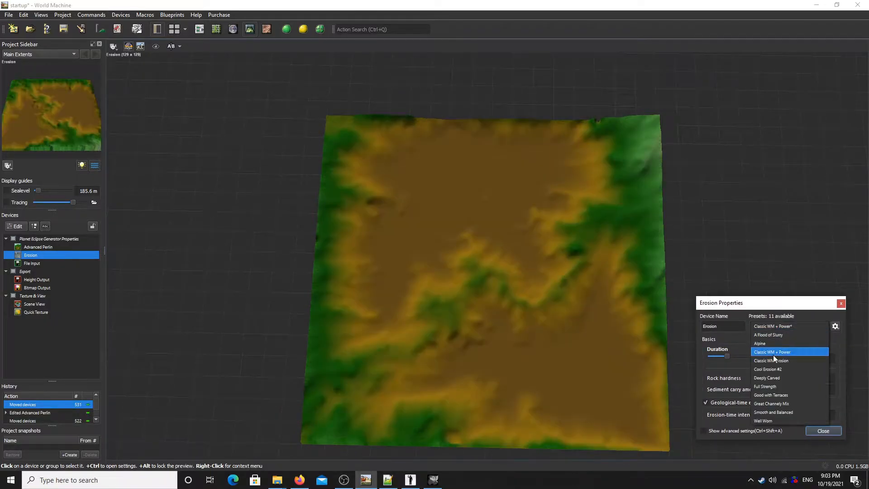
click(768, 379)
Examine the deeply carved valleys and slopes up close in the 3D view.
drag(538, 305, 560, 258)
scroll(580, 271, up, 6)
middle_drag(568, 267, 522, 238)
drag(521, 238, 742, 213)
drag(525, 252, 479, 194)
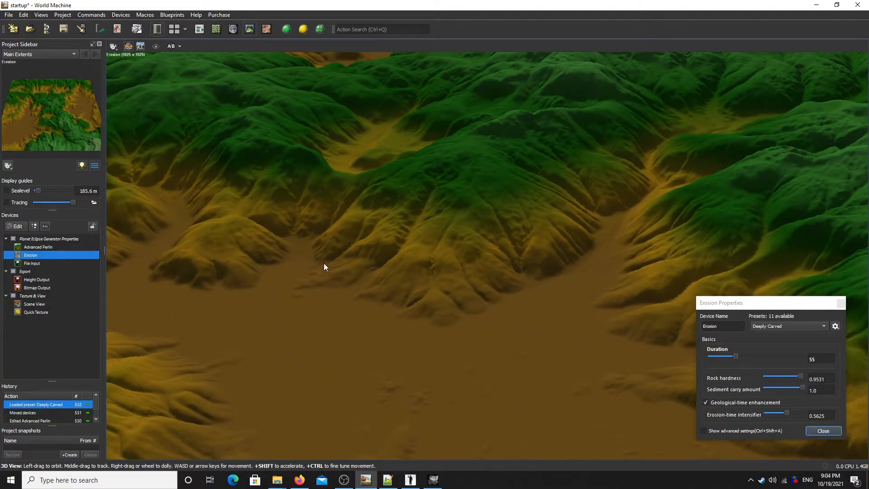
Set the Erosion device's Duration to 55 and close its properties dialog.
drag(430, 282, 684, 270)
scroll(683, 290, down, 5)
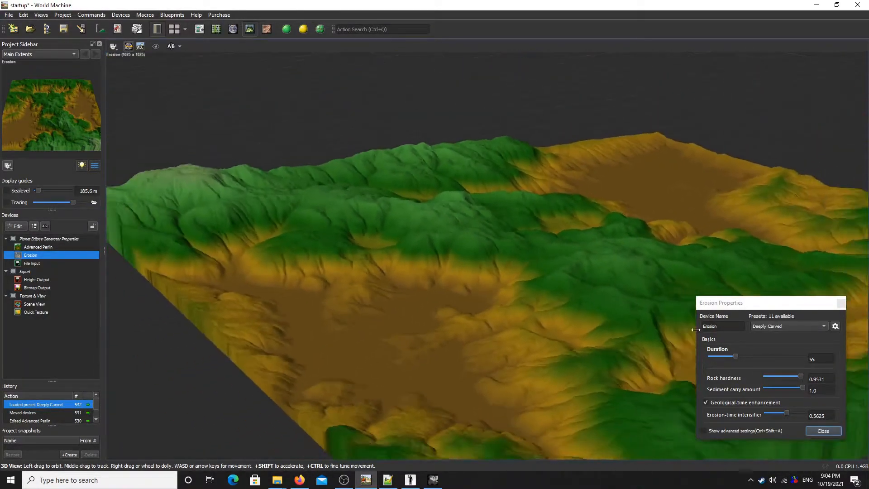
drag(742, 358, 806, 359)
text(55)
key(Return)
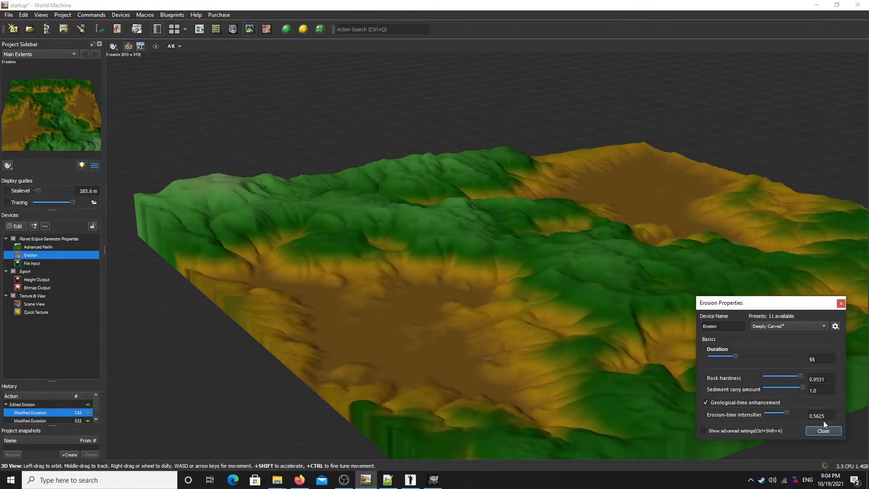
click(828, 431)
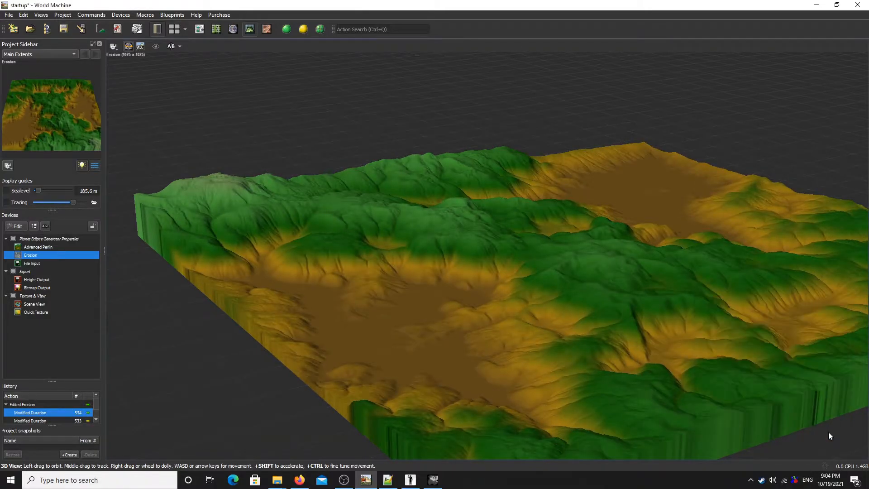
Return to the device graph, set the Height Output filename to spikemap3.png on the desktop, and write the heightmap to disk.
key(F5)
drag(598, 380, 411, 352)
double_click(683, 229)
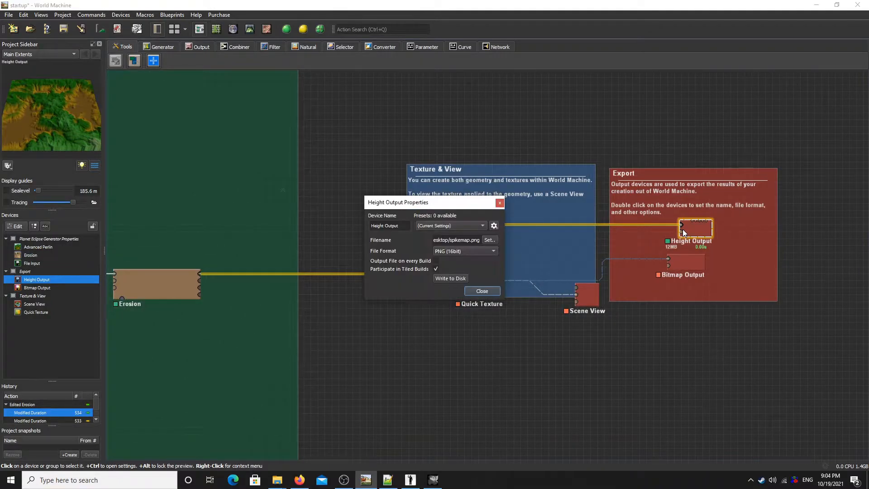
click(467, 244)
click(452, 278)
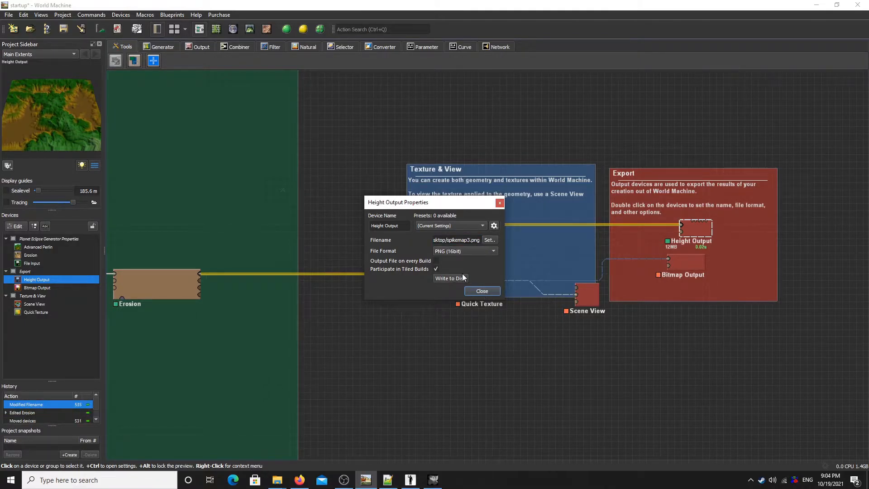
click(449, 278)
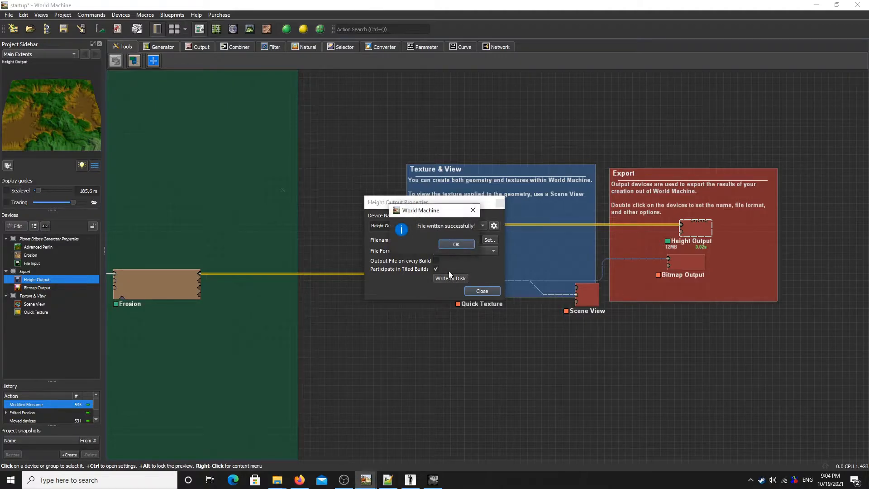
click(450, 247)
click(469, 293)
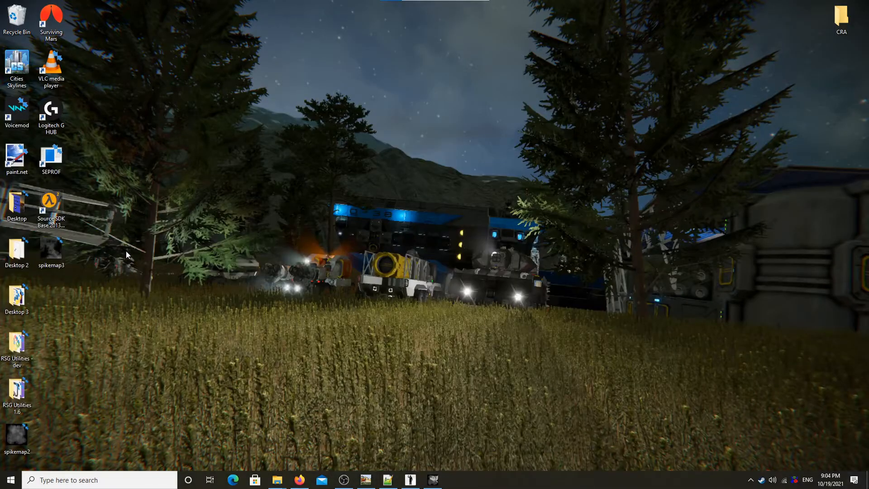
Open the exported spikemap3 image from the desktop and inspect the heightmap up close and as a whole.
double_click(52, 248)
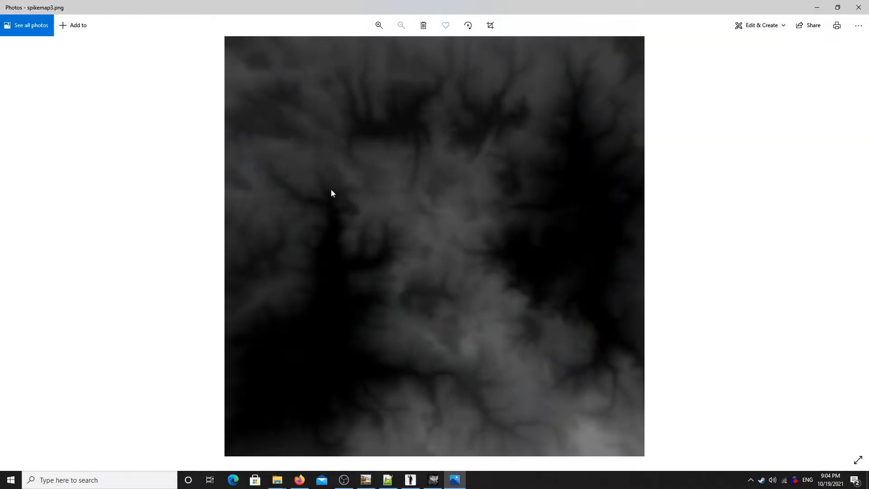
scroll(411, 227, up, 5)
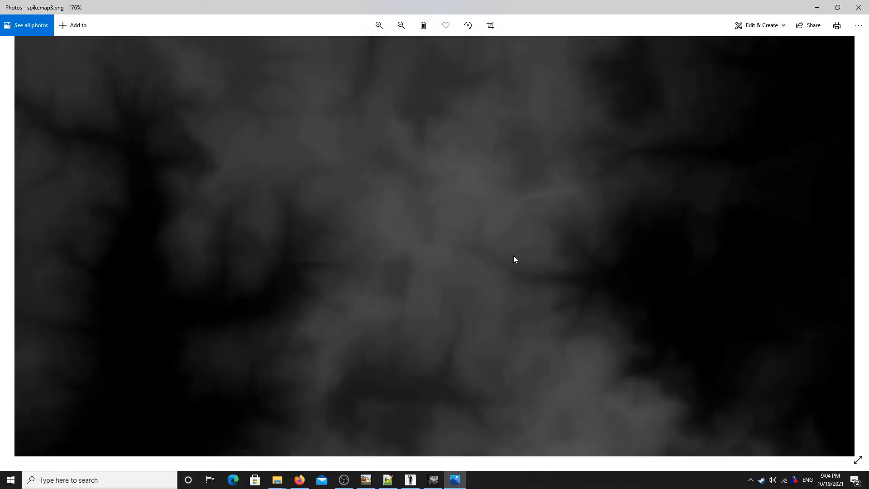
scroll(513, 256, down, 5)
scroll(523, 255, down, 1)
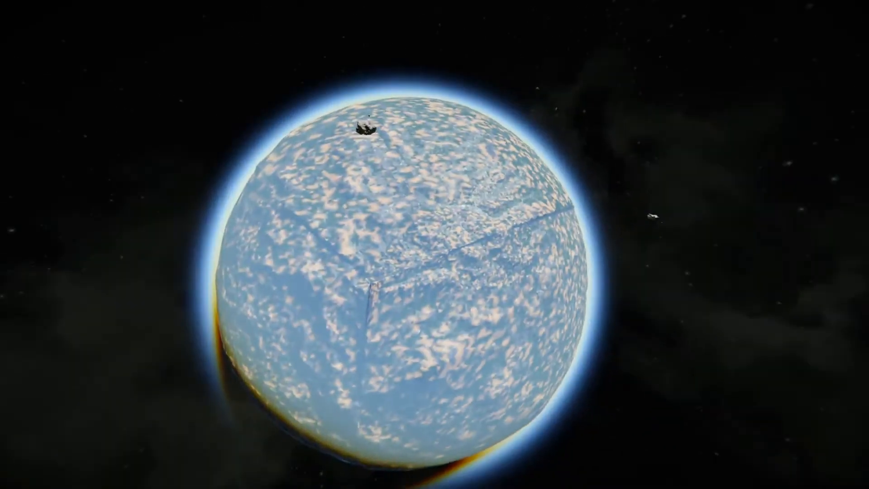
Switch to the Spike folder in File Explorer and delete the back, down, front, left, right and up heightmaps, keeping the _mat images.
key(super)
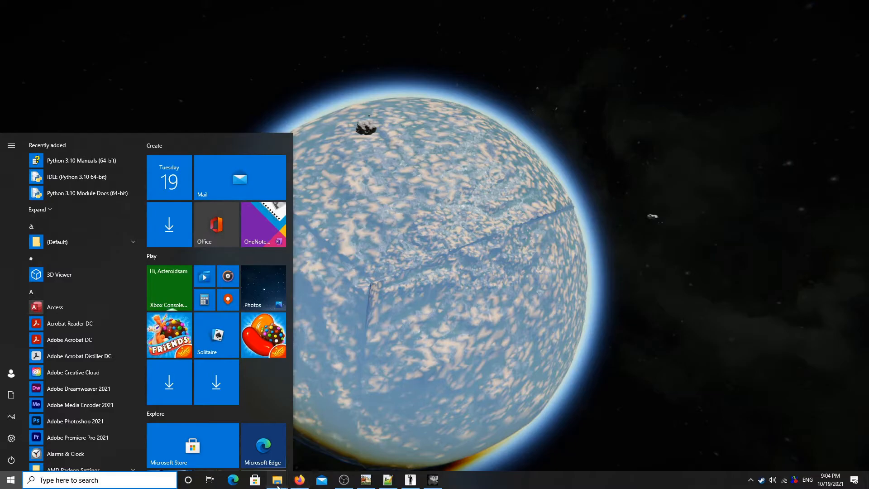
mouse_move(277, 479)
click(232, 450)
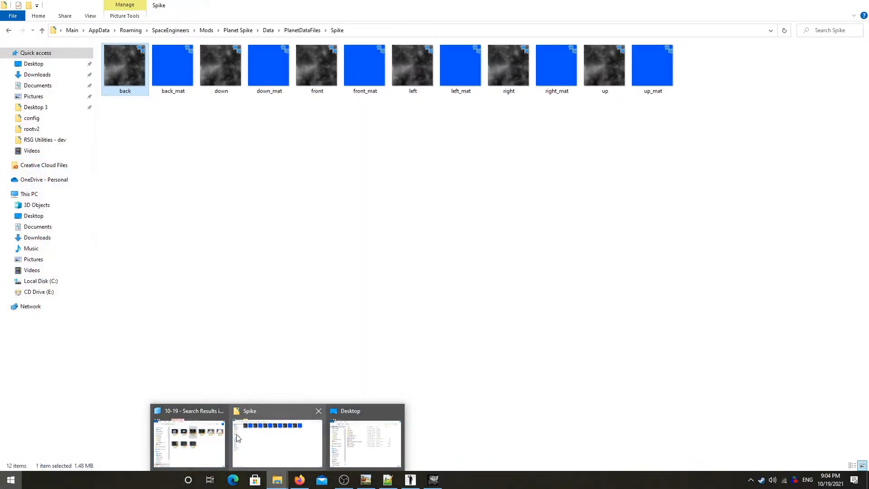
ctrl+click(212, 66)
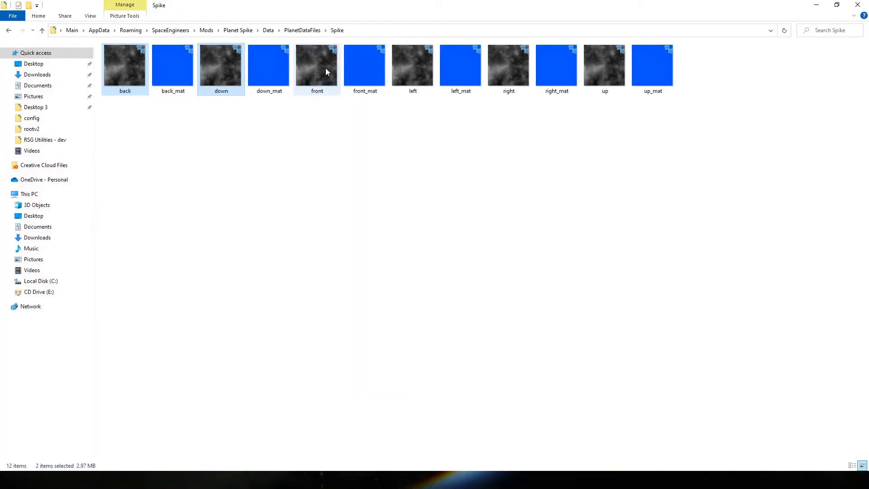
double_click(340, 14)
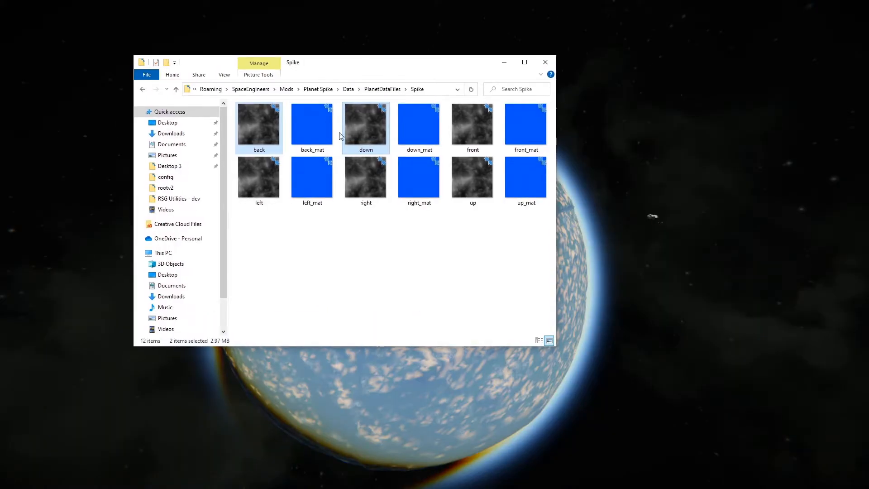
ctrl+click(261, 176)
ctrl+click(365, 178)
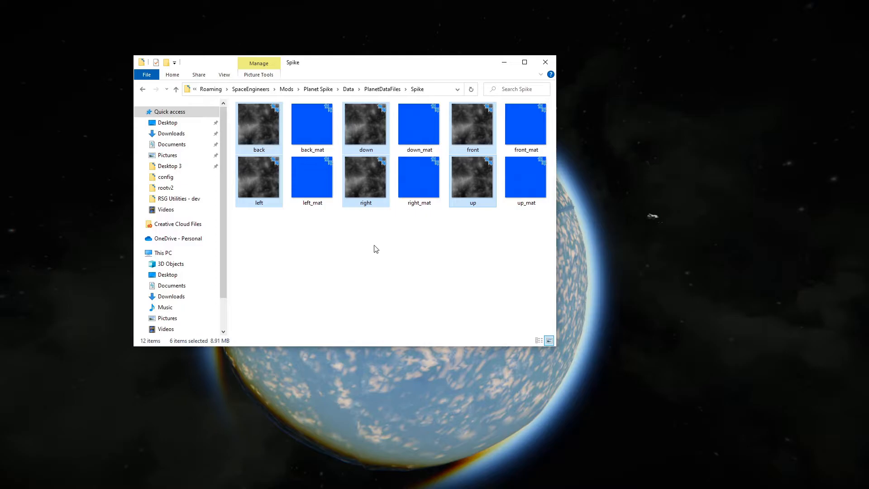
key(Delete)
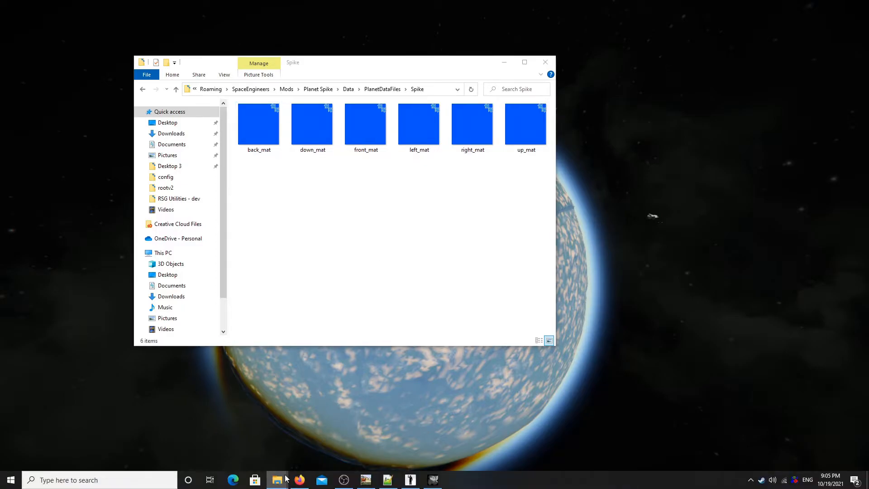
Copy spikemap3.png from the Desktop folder into the Spike folder, replacing the existing file of that name.
mouse_move(277, 479)
click(355, 436)
click(507, 298)
click(496, 316)
drag(493, 316, 321, 250)
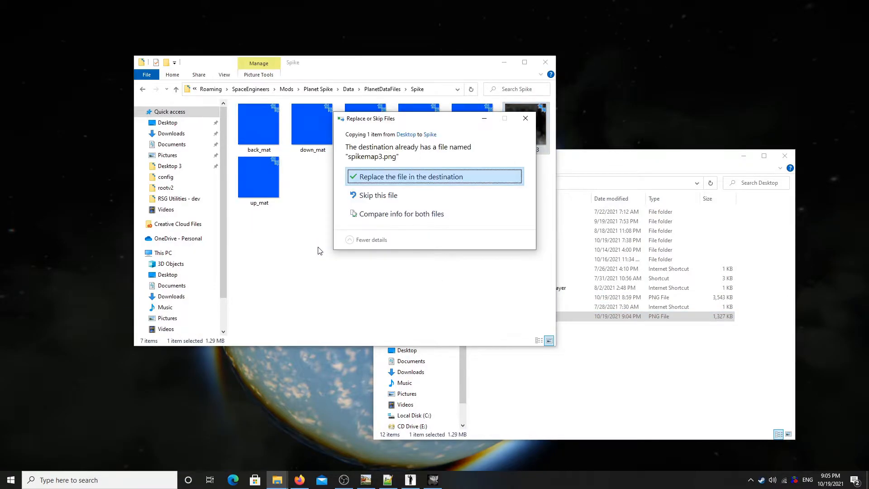
click(421, 177)
Make five duplicates of spikemap3.png inside the Spike folder.
key(ctrl+c)
key(ctrl+v)
key(ctrl+v)
key(ctrl+v)
key(ctrl+v)
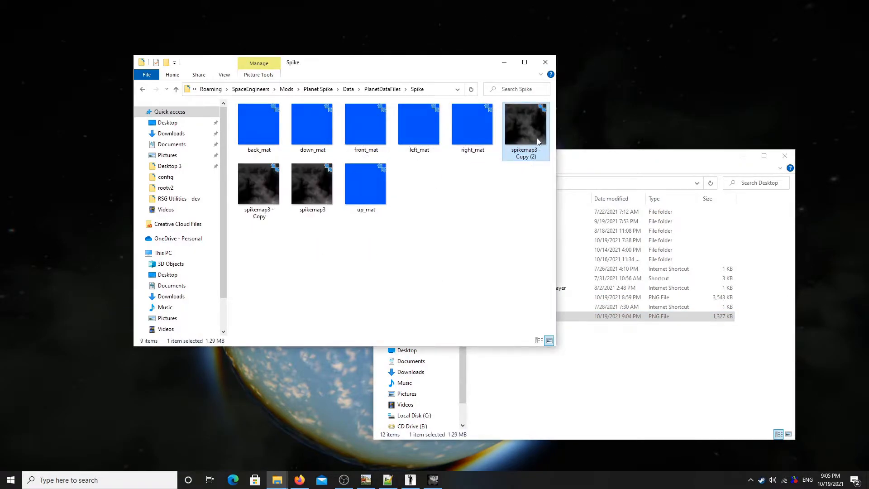
key(ctrl+v)
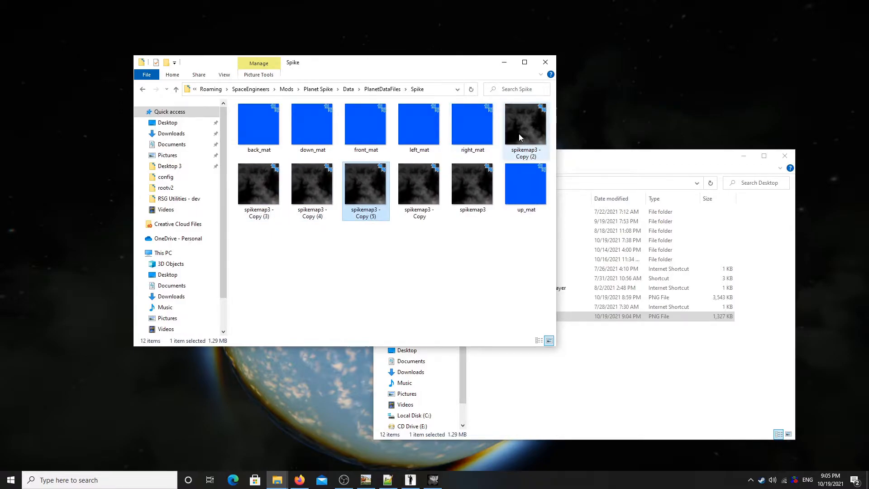
Rename the file "spikemap3 - Copy (2)" as back, moving the Spike folder window over the Desktop one.
right_click(519, 134)
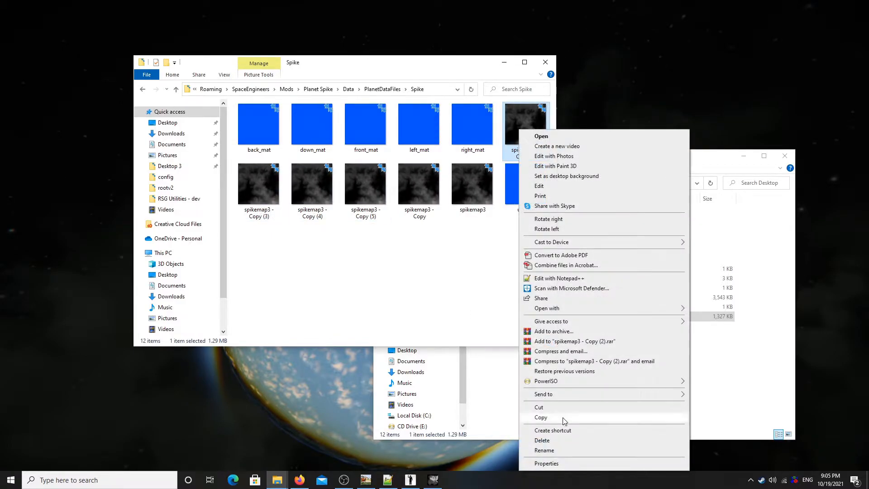
click(556, 450)
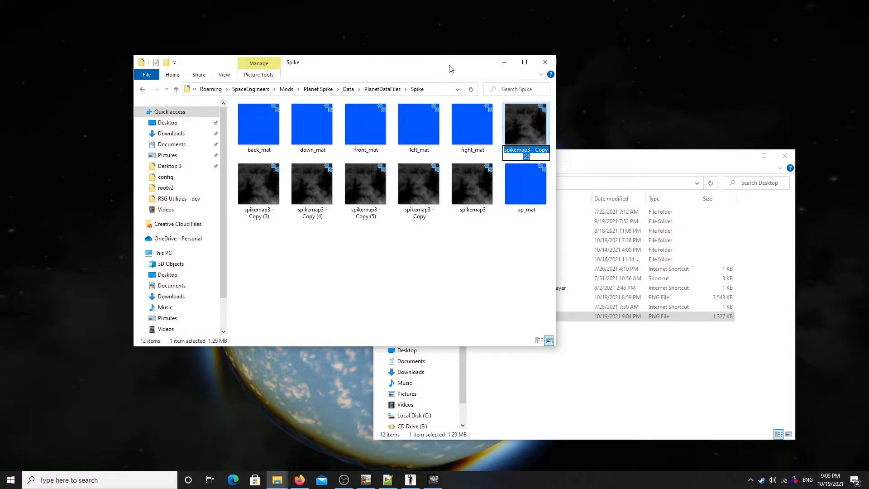
drag(450, 68, 691, 162)
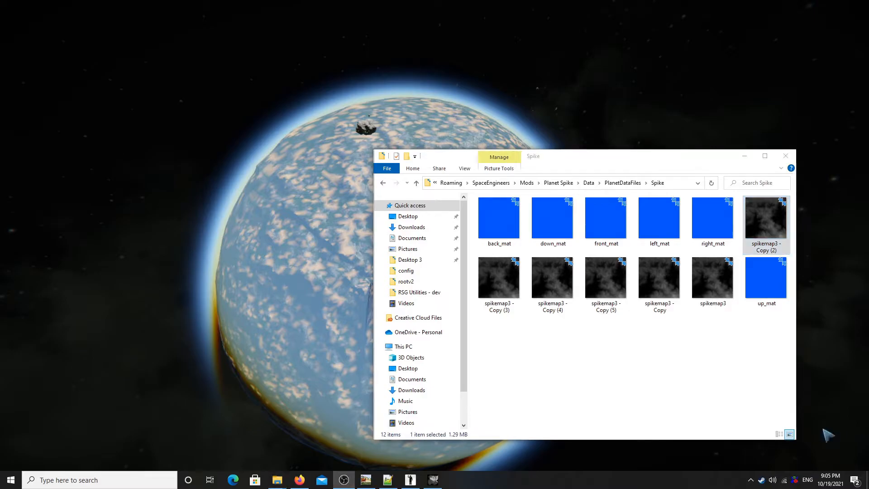
right_click(752, 224)
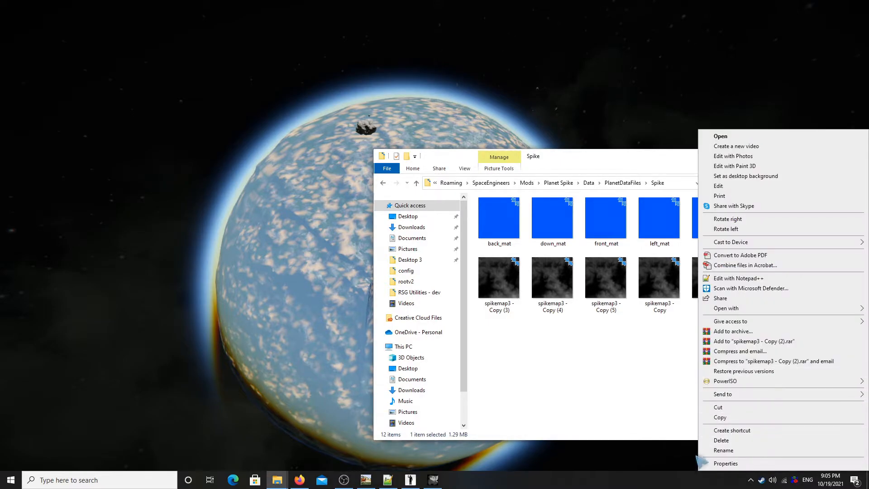
click(723, 451)
text(ba)
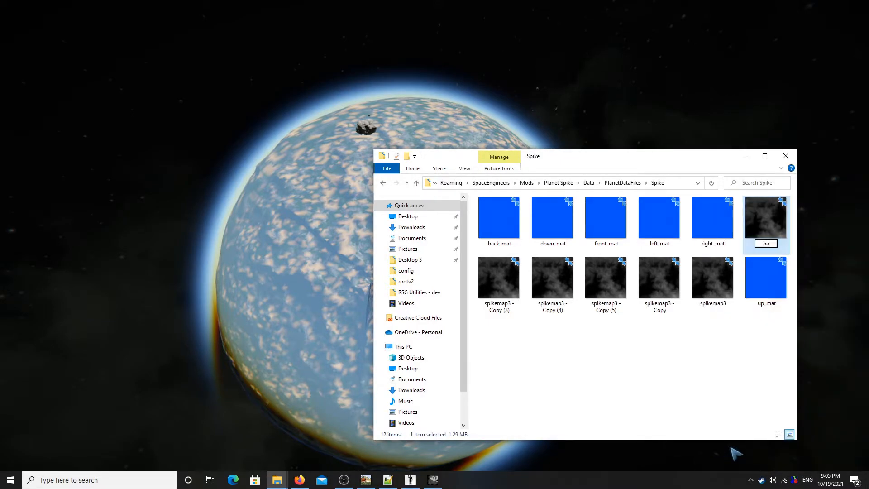
text(ck)
key(Return)
Rename "spikemap3 - Copy (3)" as front and "spikemap3 - Copy (4)" as up.
right_click(498, 282)
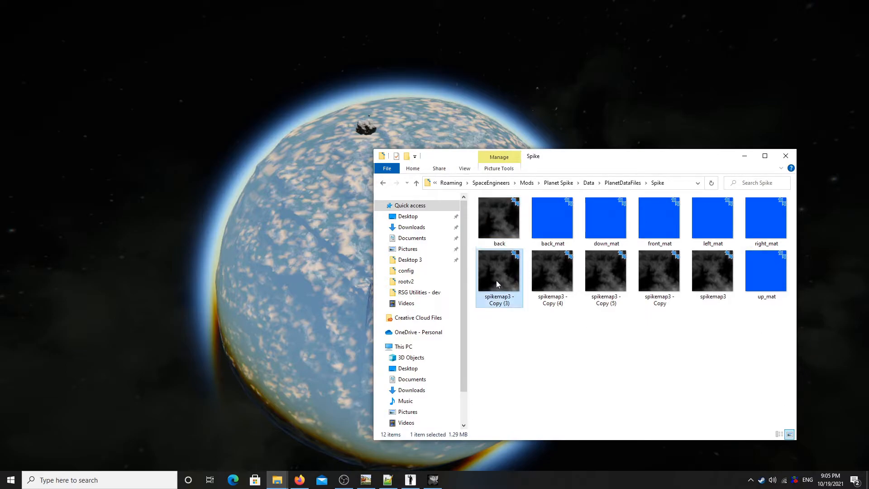
click(513, 451)
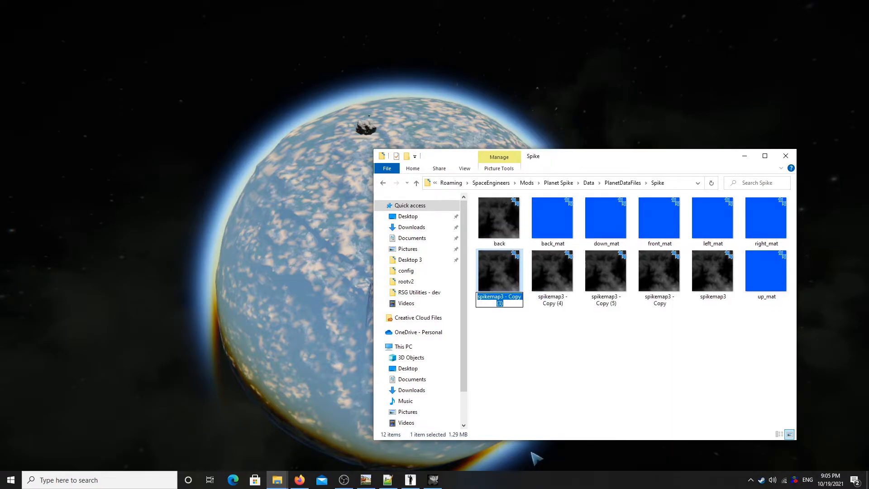
text(f)
key(Return)
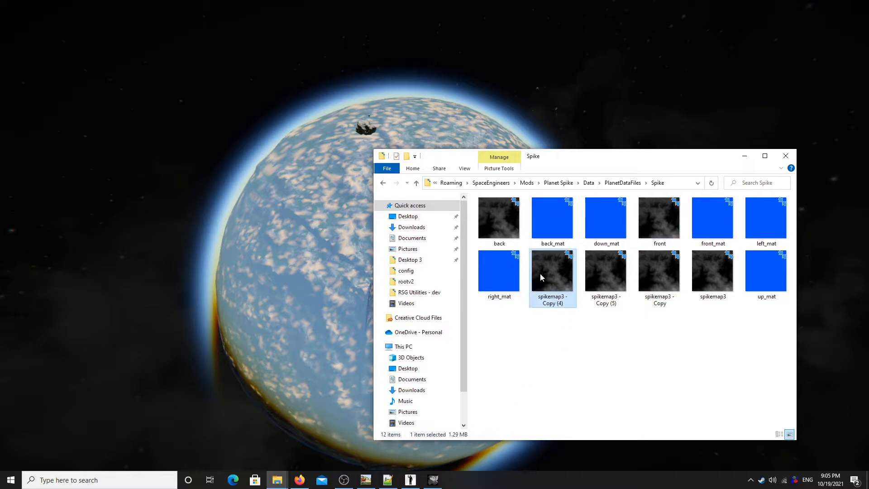
right_click(539, 273)
click(566, 451)
text(up)
key(Return)
Rename "spikemap3 - Copy (5)" as down and "spikemap3 - Copy" as right.
right_click(540, 285)
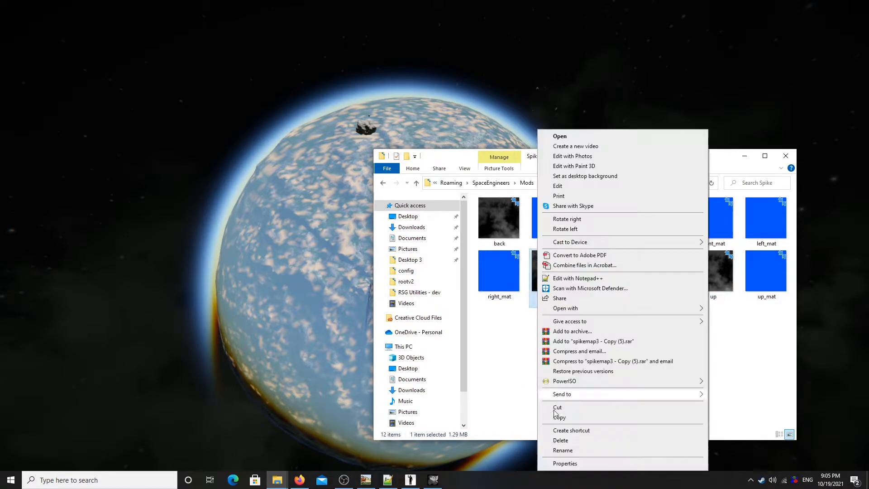
click(567, 450)
text(down)
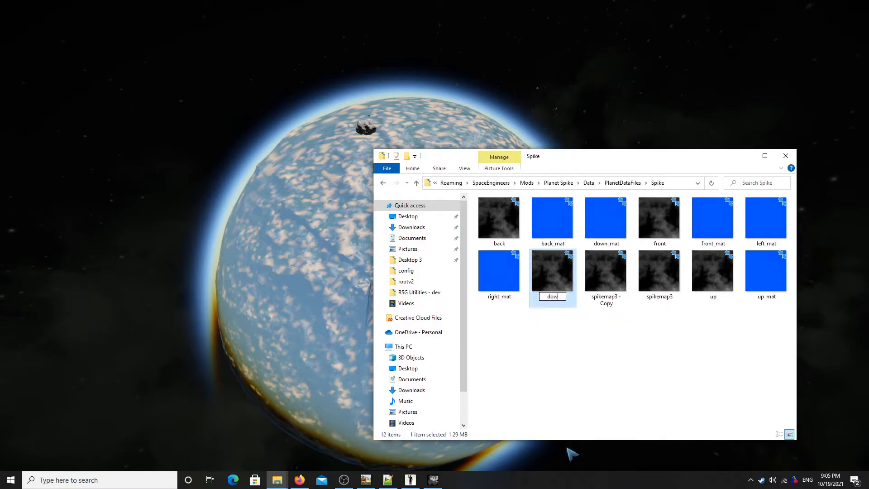
key(Return)
right_click(616, 280)
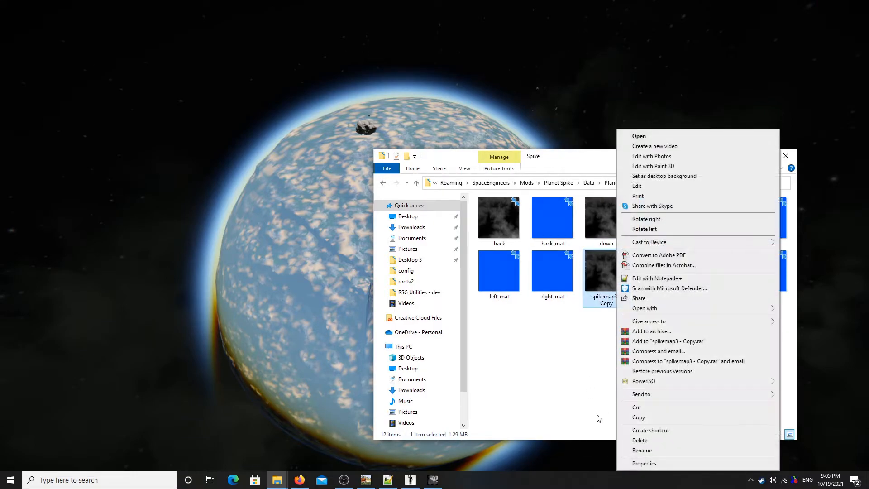
click(647, 450)
text(righ)
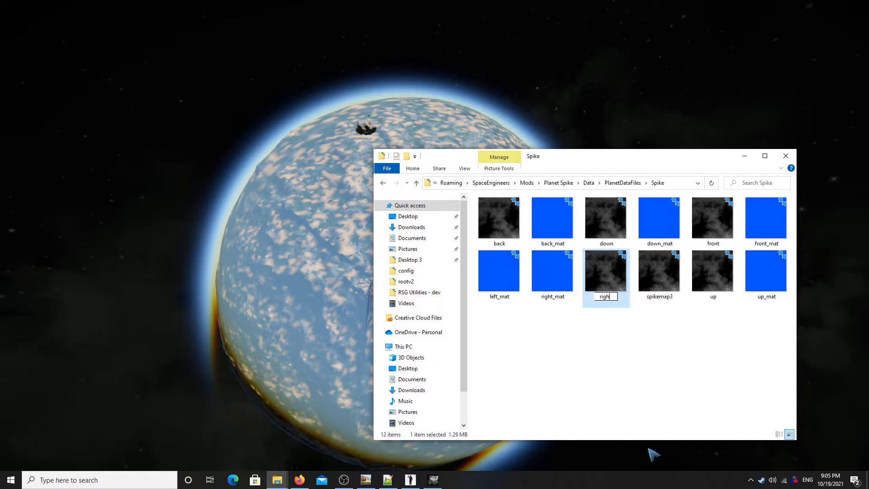
text(t)
key(Return)
Rename the remaining spikemap3 heightmap in the Spike folder as left.
right_click(651, 274)
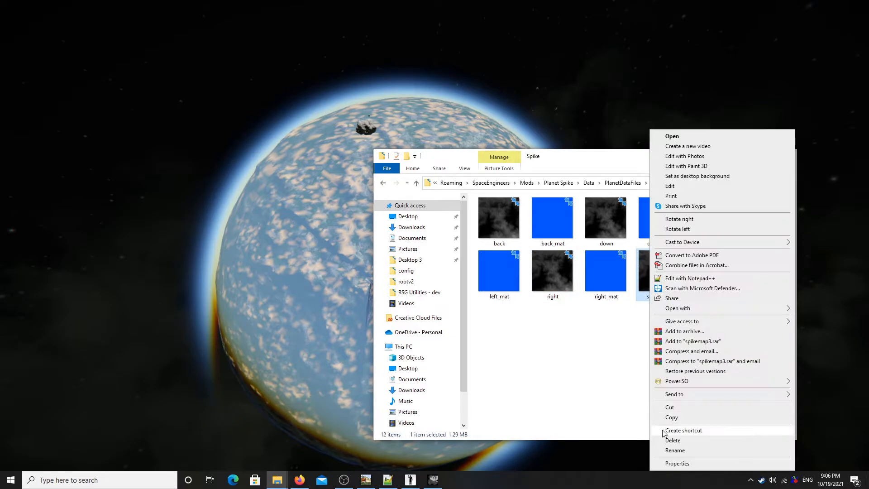
click(672, 450)
text(left)
key(Return)
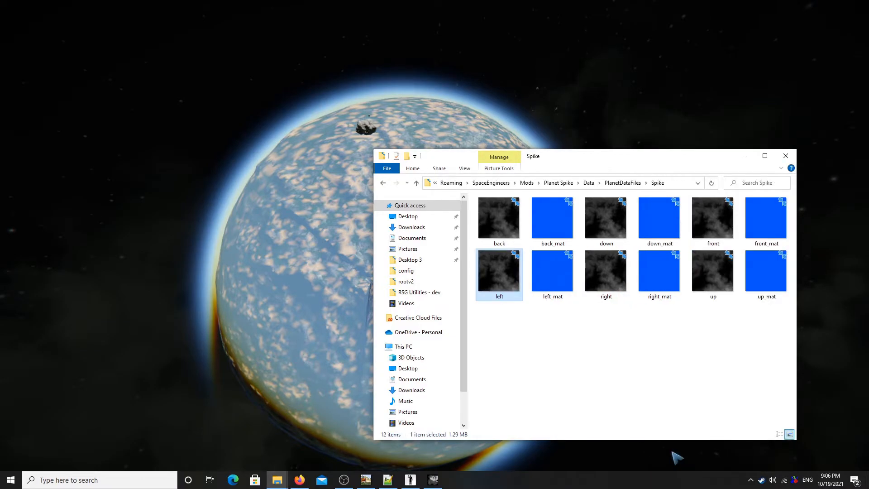
Switch to Space Engineers and quick-load the world to reload the planet with the new heightmaps.
click(54, 334)
key(F5)
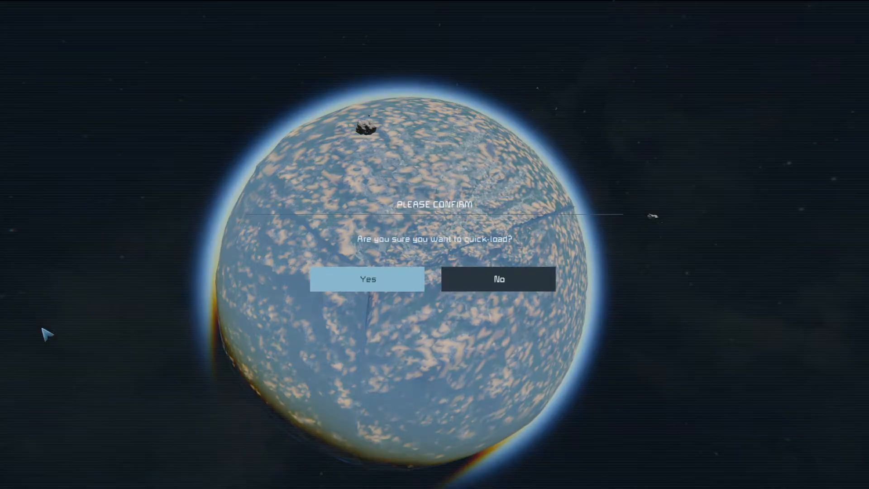
click(376, 290)
key(super)
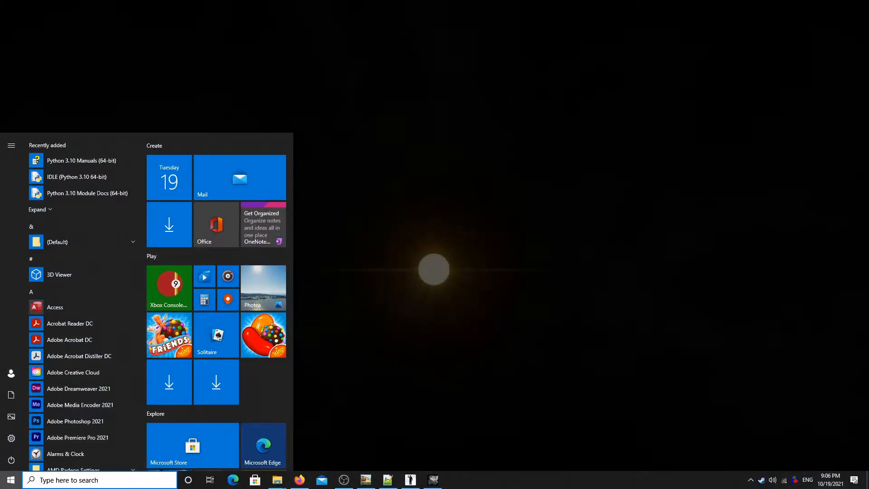
Spawn a Spike planet with a size of 120 km in the Space Engineers world.
key(super)
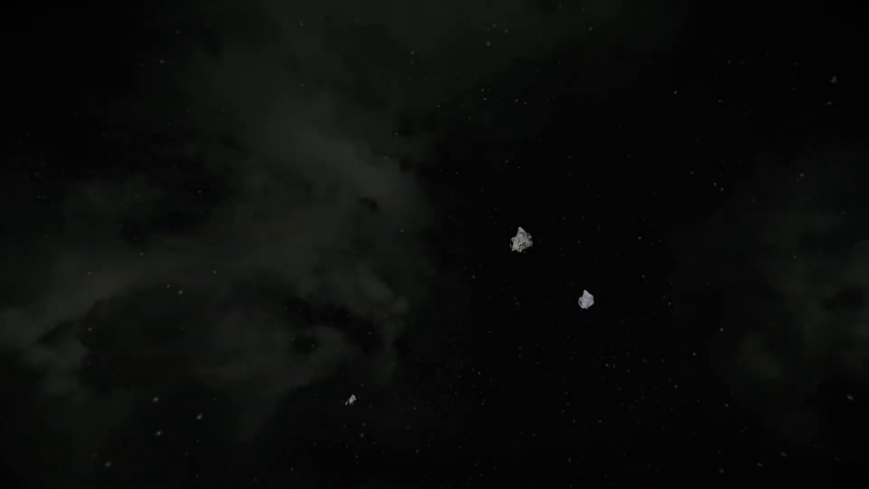
key(shift+F10)
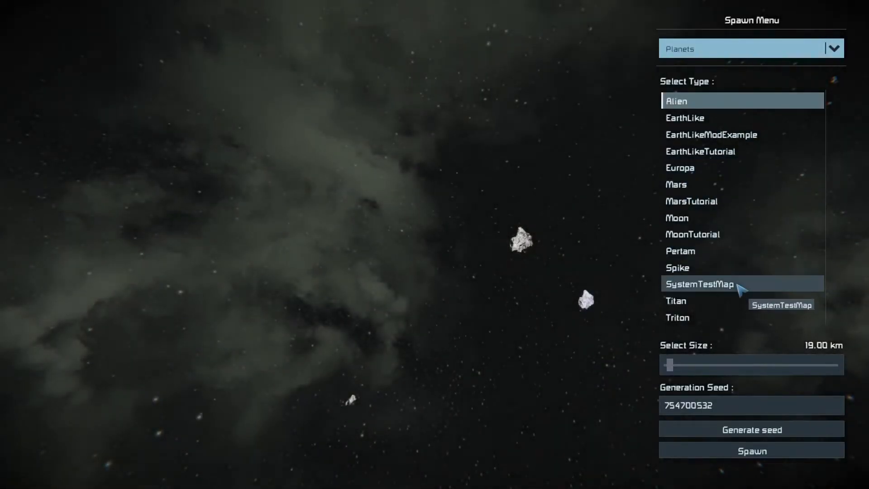
click(743, 267)
drag(832, 365, 853, 365)
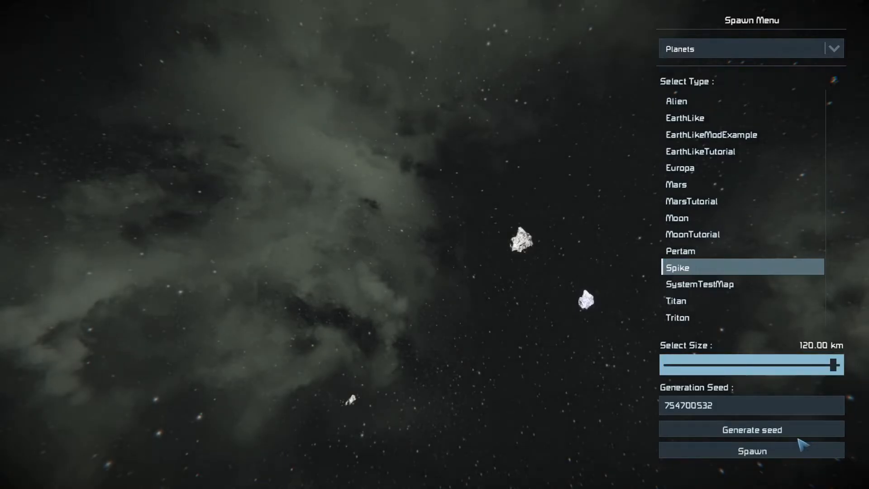
click(790, 454)
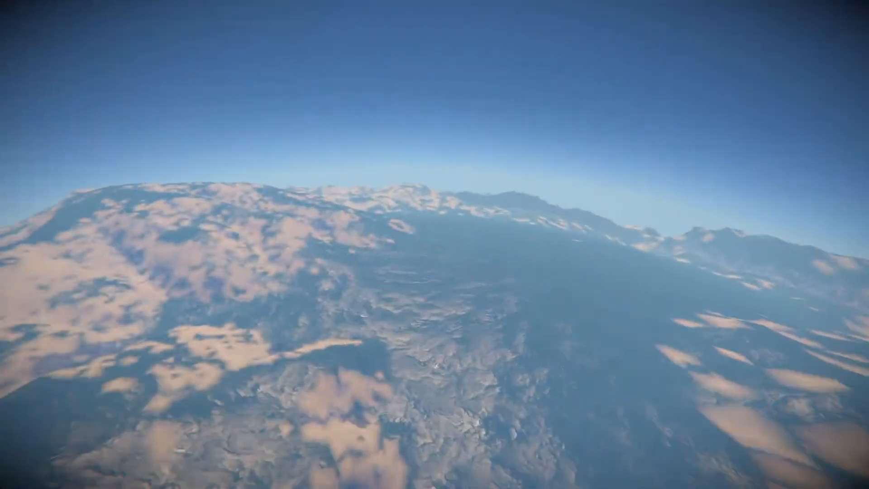
Switch to World Machine and examine the height output terrain in the 3D view and visual editor.
key(super)
click(371, 486)
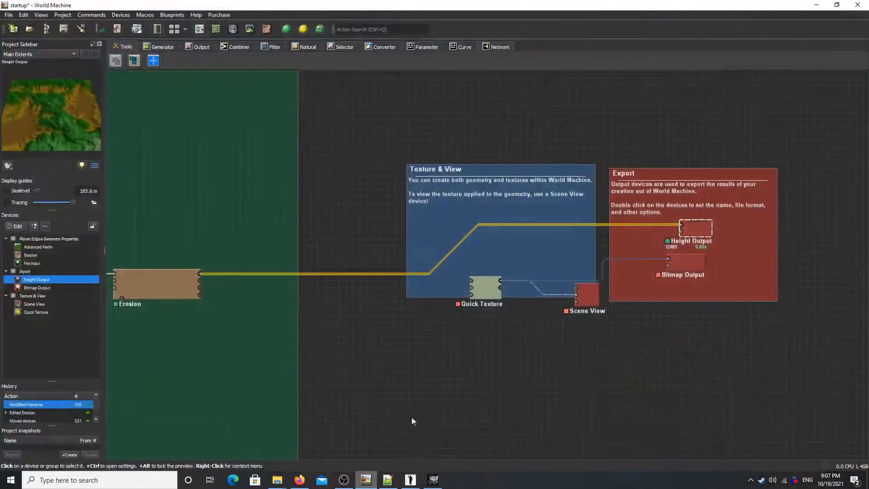
middle_drag(448, 300, 861, 301)
middle_drag(437, 352, 793, 301)
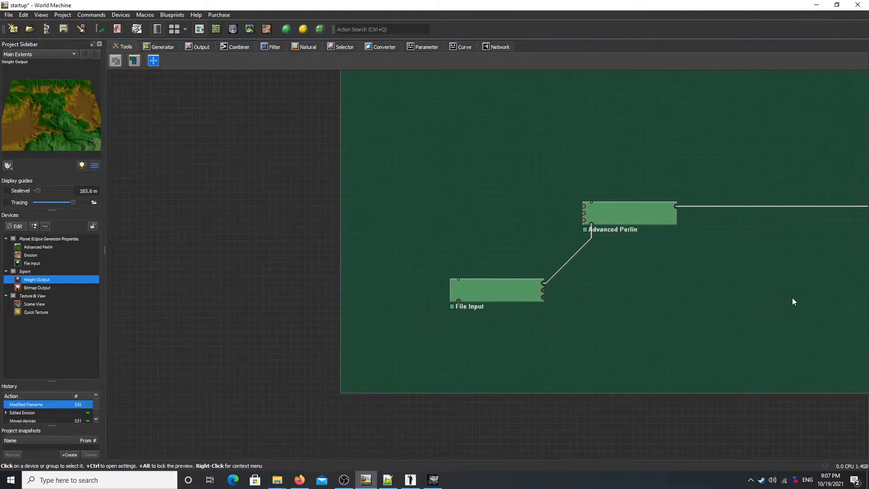
key(F8)
drag(661, 305, 538, 285)
key(F6)
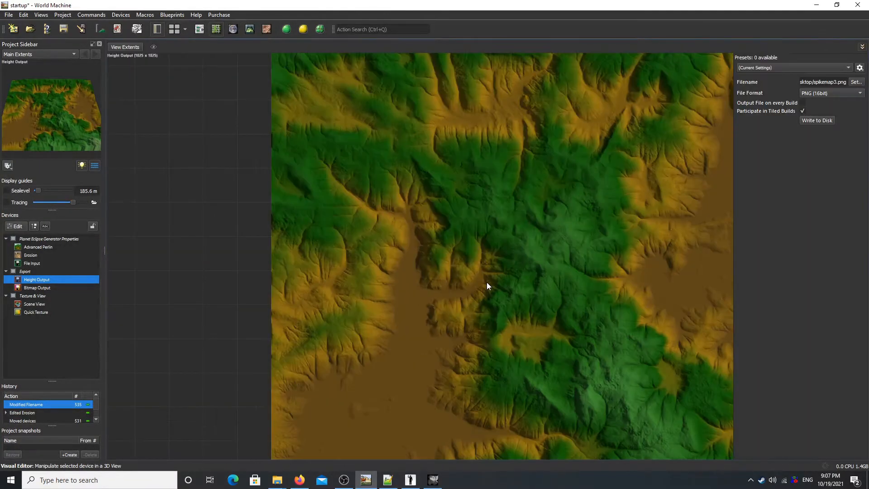
key(F5)
Start choosing a new source file for the File Input device and browse to the SpaceEngineers Mods folder.
double_click(487, 283)
click(511, 187)
click(501, 197)
click(508, 199)
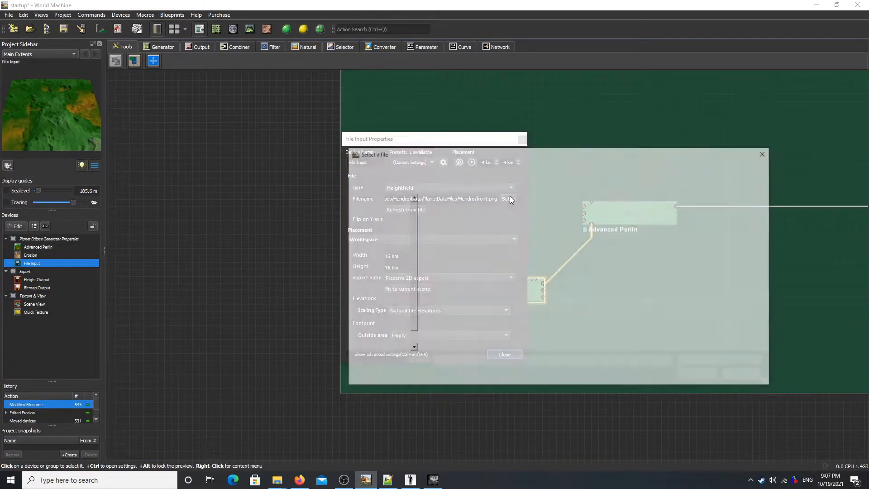
click(554, 169)
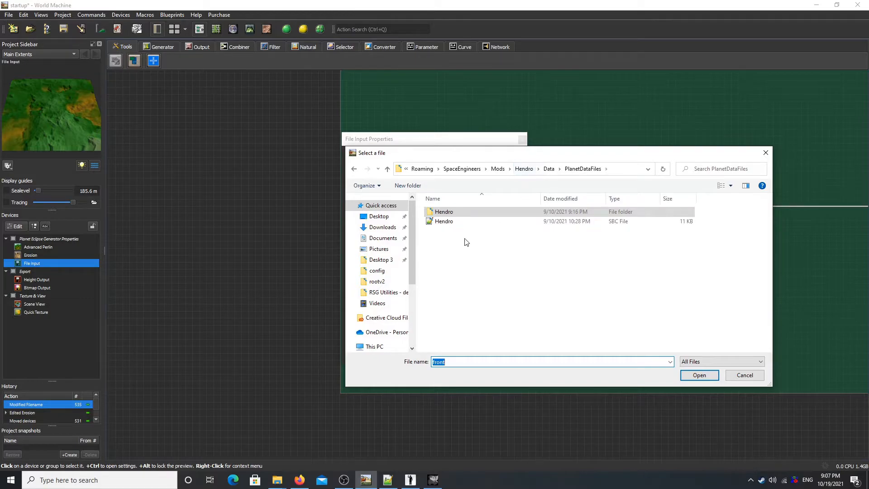
double_click(490, 212)
click(492, 169)
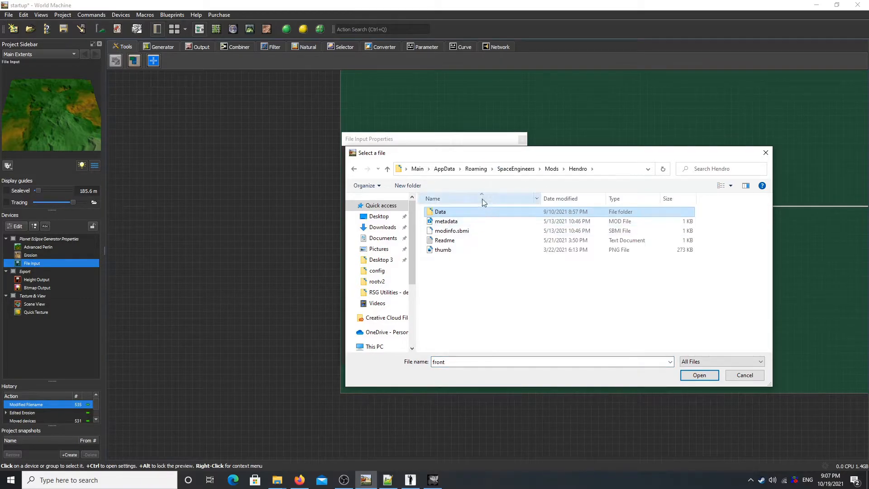
click(552, 169)
scroll(498, 277, down, 3)
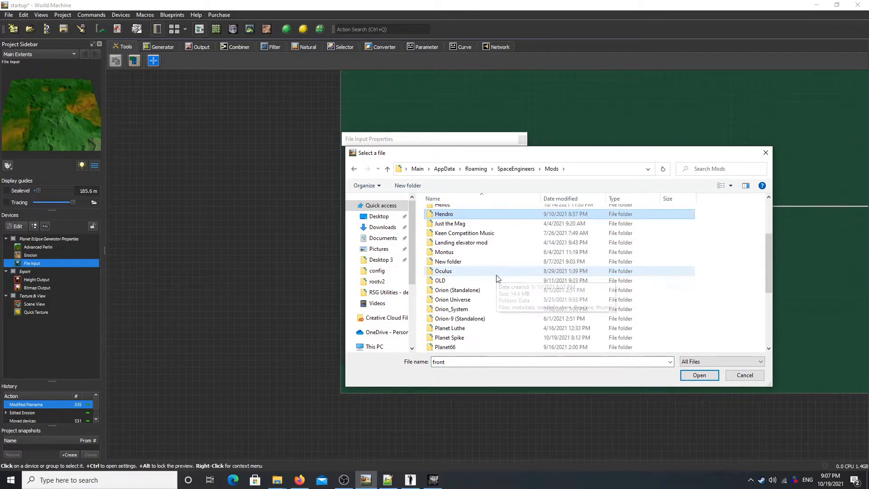
scroll(496, 277, down, 1)
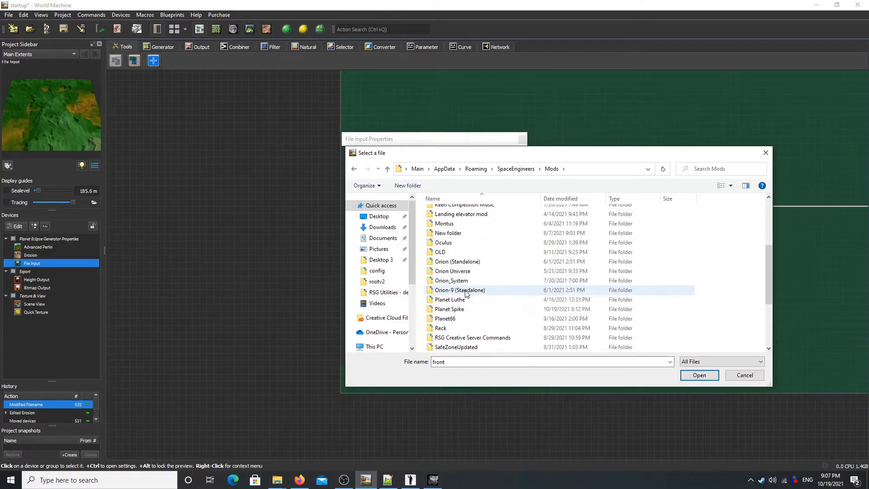
Load the front heightmap from Orion_System/Data/PlanetDataFiles/Orion-9 into the File Input device.
double_click(447, 281)
double_click(452, 212)
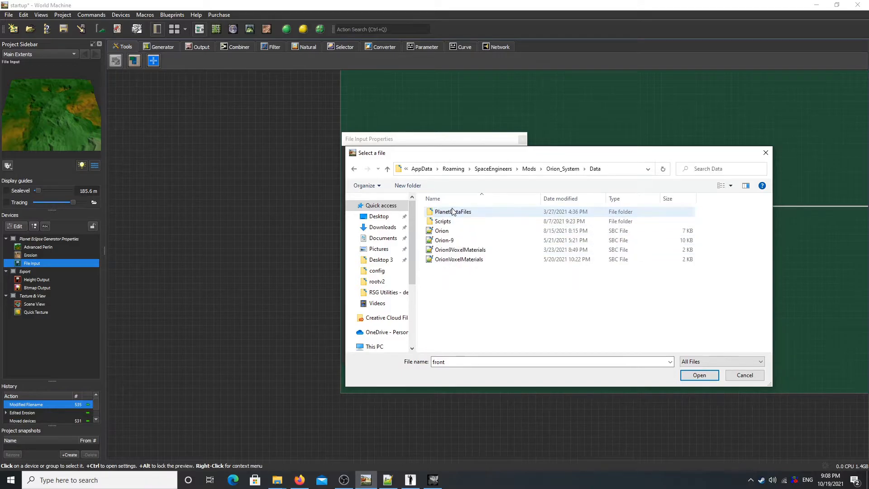
double_click(446, 212)
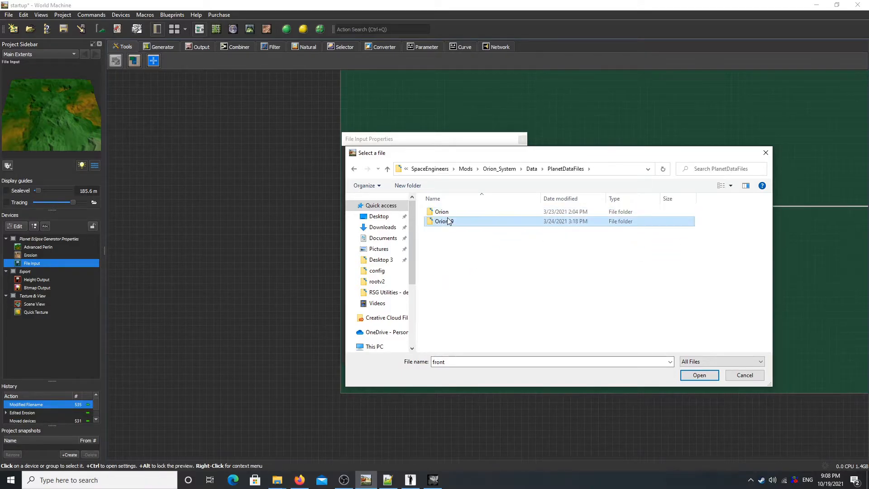
double_click(447, 220)
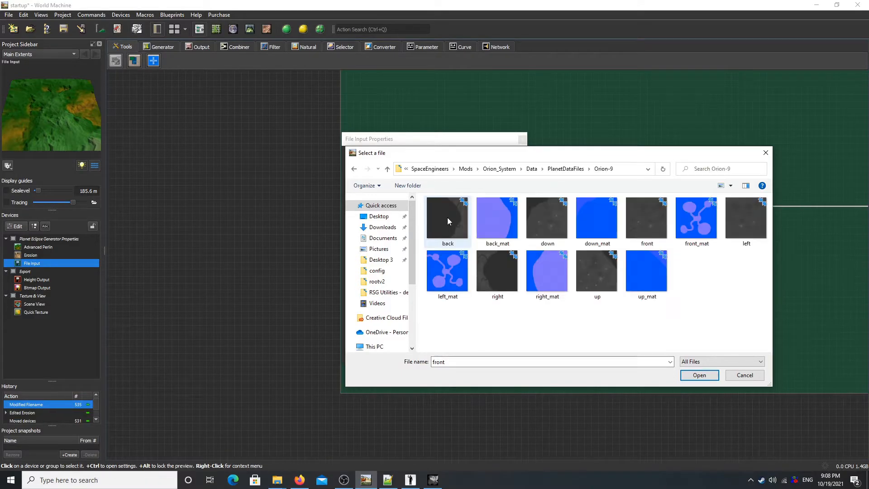
double_click(638, 228)
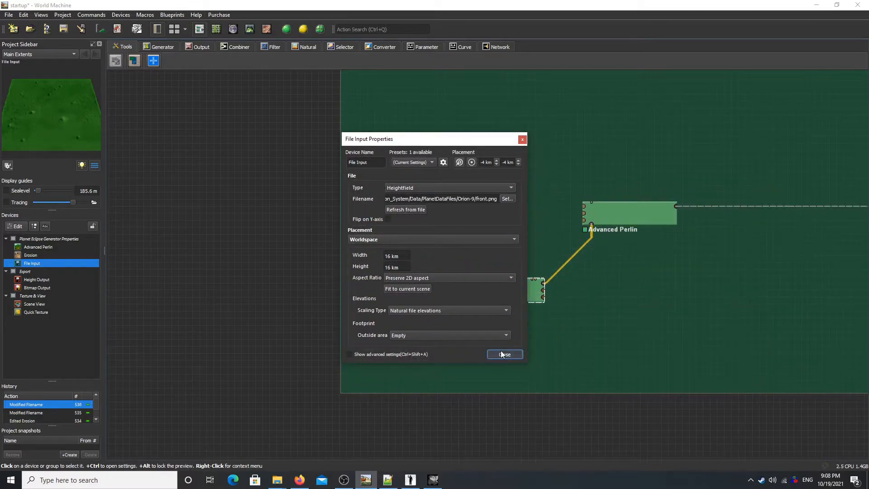
click(501, 353)
Examine the File Input device's newly loaded terrain in the 3D and extents views.
key(F8)
drag(560, 209, 394, 254)
scroll(309, 248, down, 3)
key(F7)
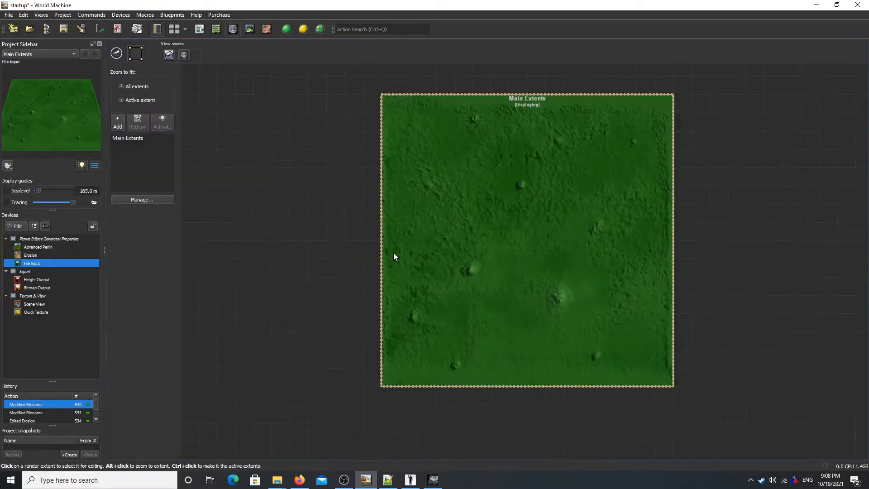
key(F6)
key(F5)
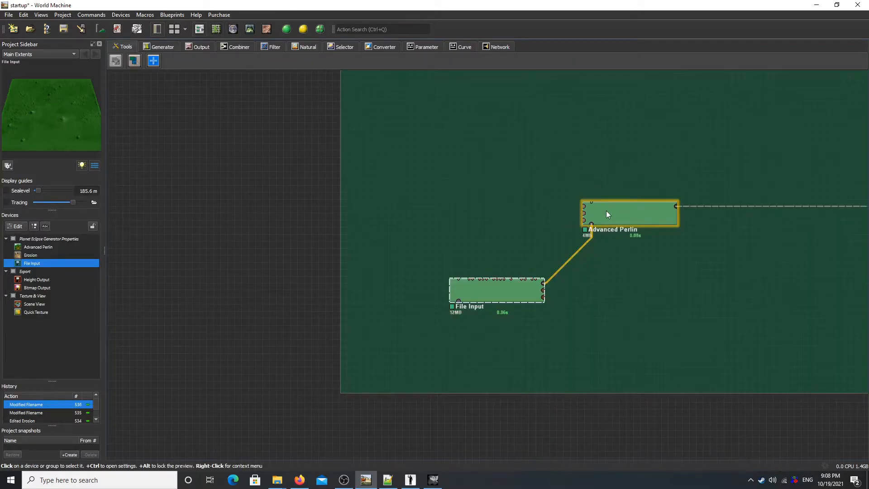
Examine the Advanced Perlin result and the Erosion result in the 3D view.
click(606, 211)
key(F8)
drag(606, 211, 531, 232)
key(F6)
key(F5)
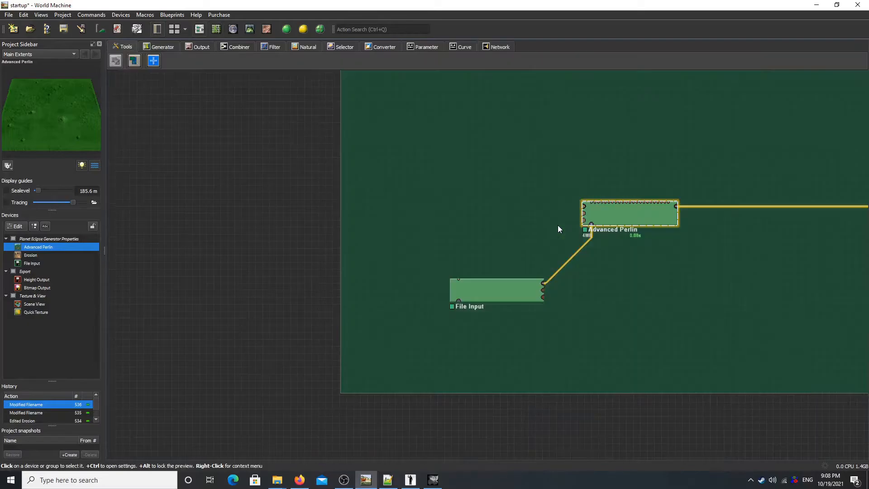
middle_drag(558, 225, 97, 263)
click(512, 263)
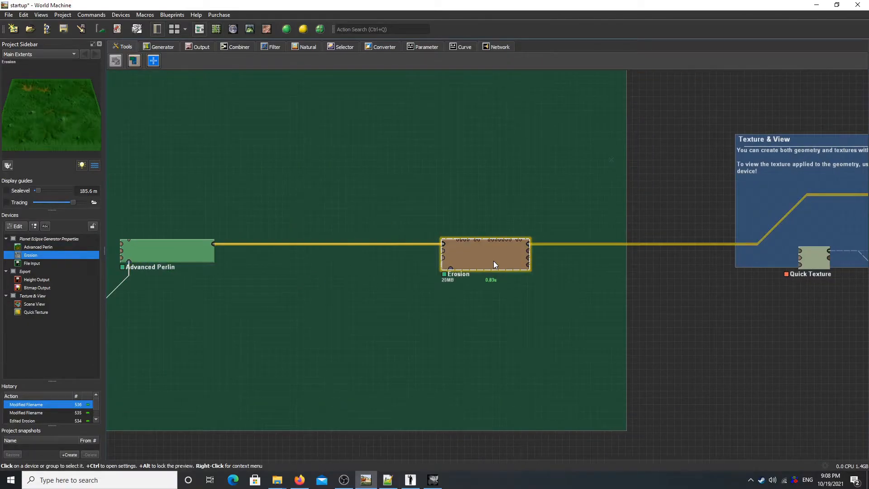
key(F8)
drag(493, 263, 601, 265)
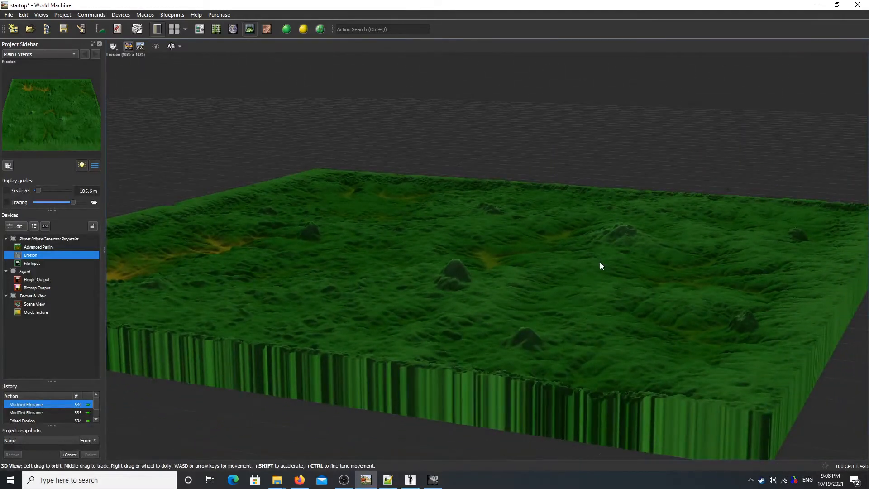
Try the Classic WM + Power preset on the Erosion device.
key(F6)
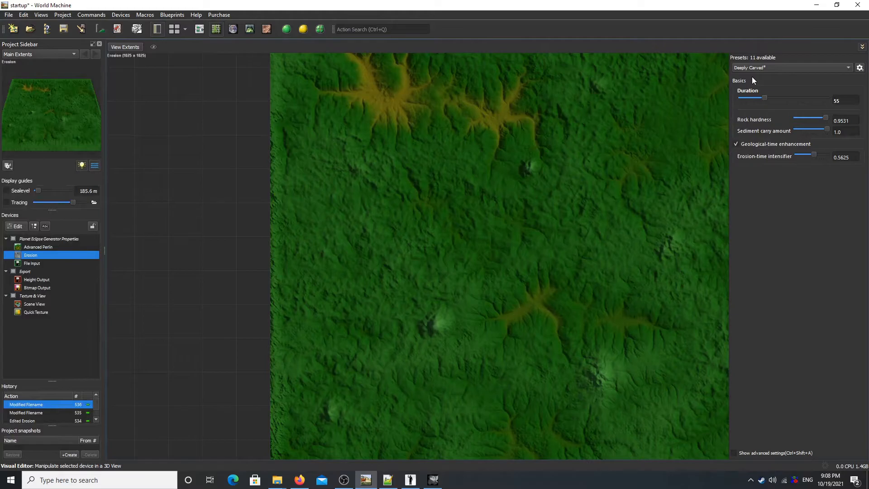
click(775, 67)
click(769, 93)
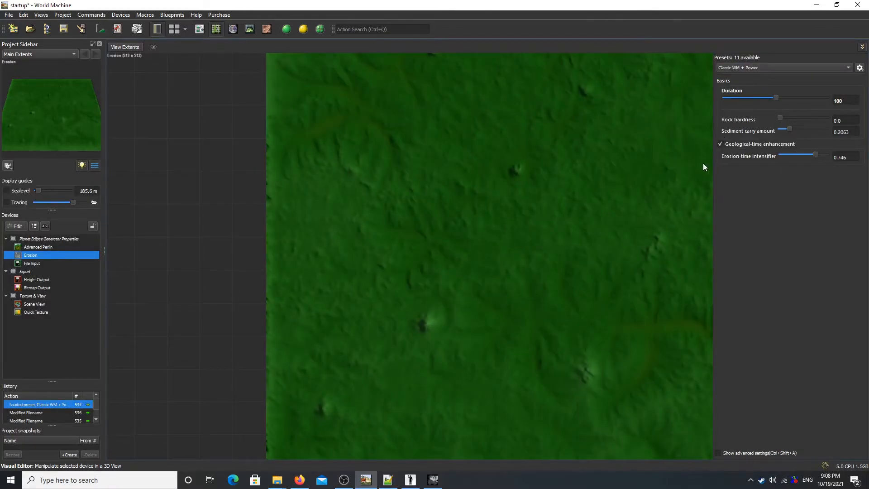
Apply the Deeply Carved preset to the Erosion device and check the eroded terrain in 3D.
click(770, 68)
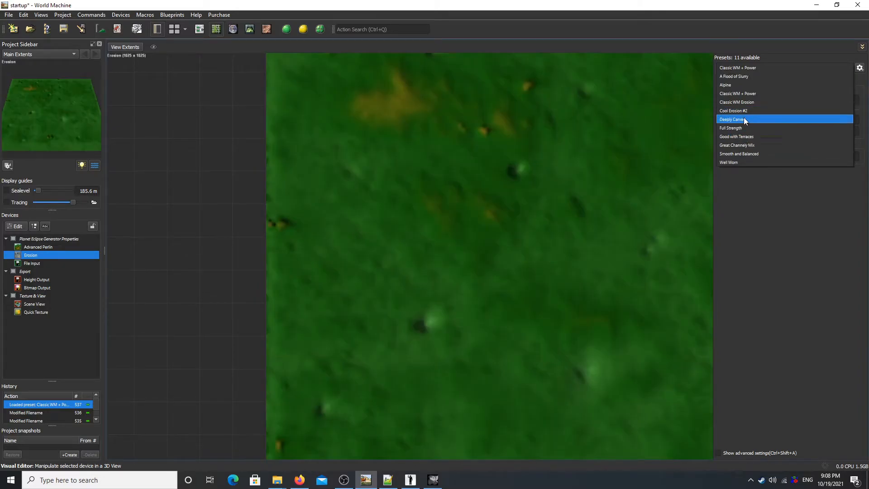
click(744, 119)
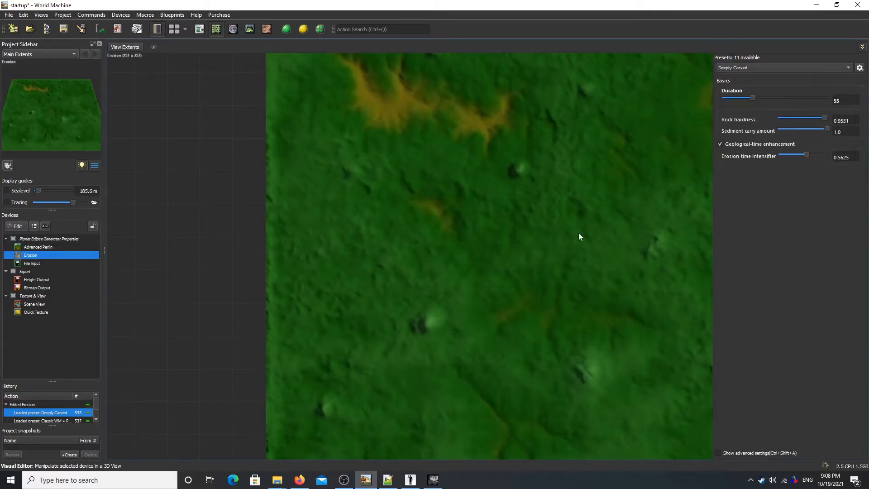
key(F7)
key(F8)
drag(562, 246, 481, 346)
scroll(481, 346, down, 3)
key(F6)
key(F5)
Set the Height Output filename to spikemap4.png and write the heightmap to disk.
drag(560, 257, 632, 282)
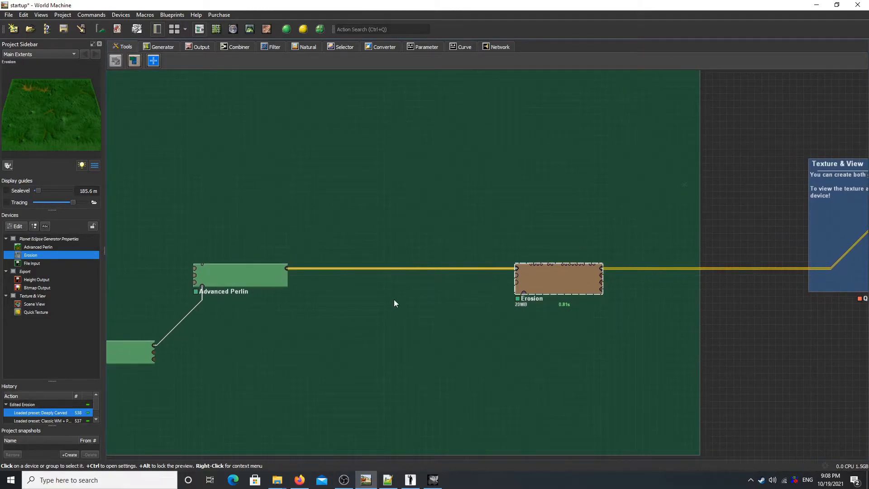
drag(413, 301, 132, 323)
drag(564, 286, 128, 291)
double_click(423, 254)
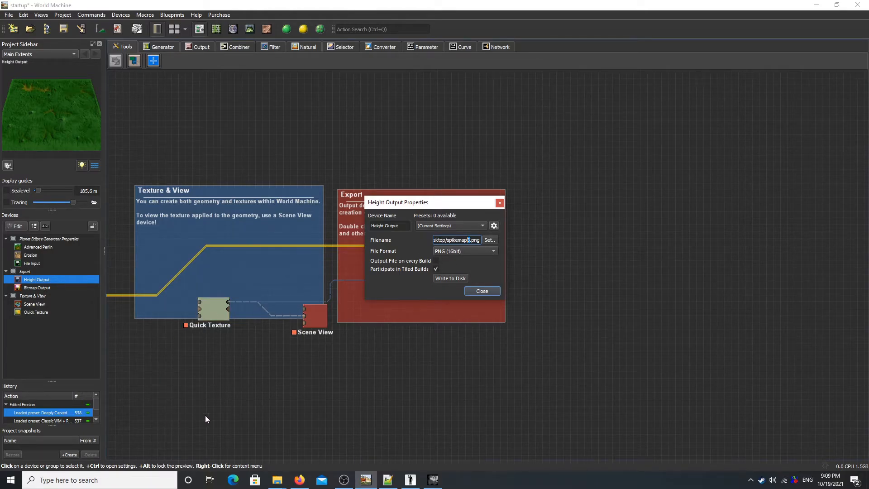
text(4)
key(Return)
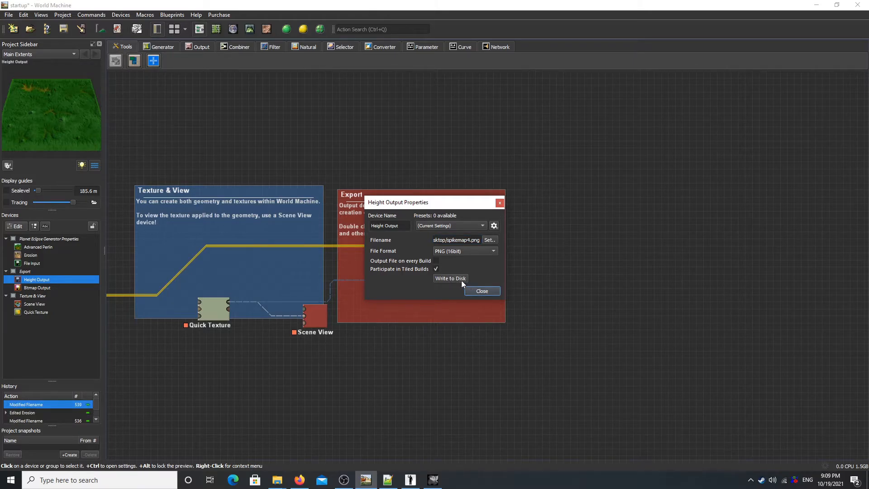
click(460, 281)
click(469, 245)
Copy the spikemap4 heightmap from the Desktop folder.
mouse_move(277, 480)
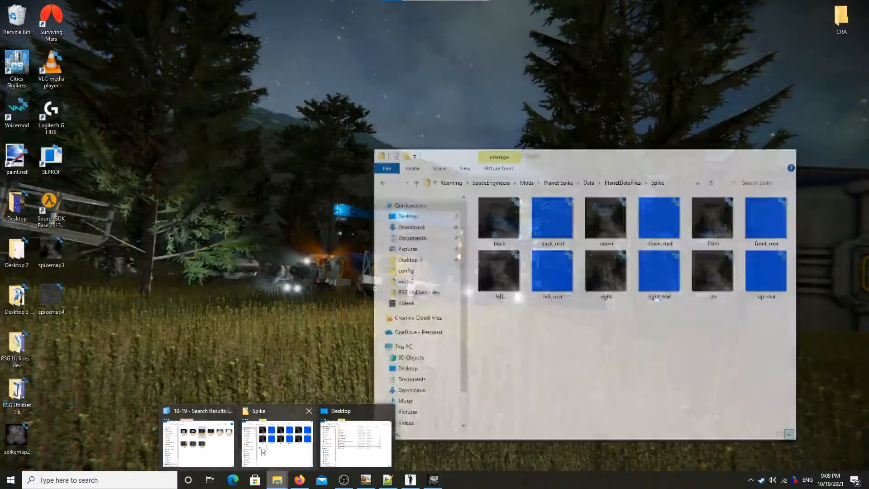
click(343, 449)
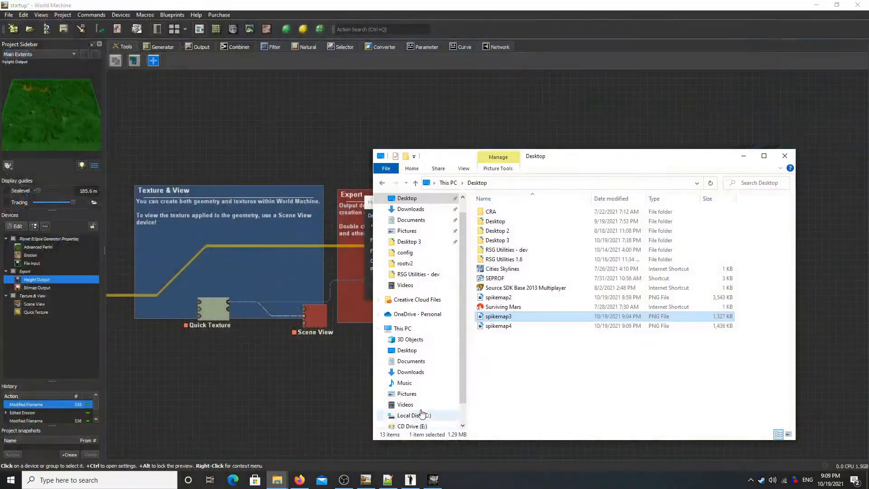
click(519, 326)
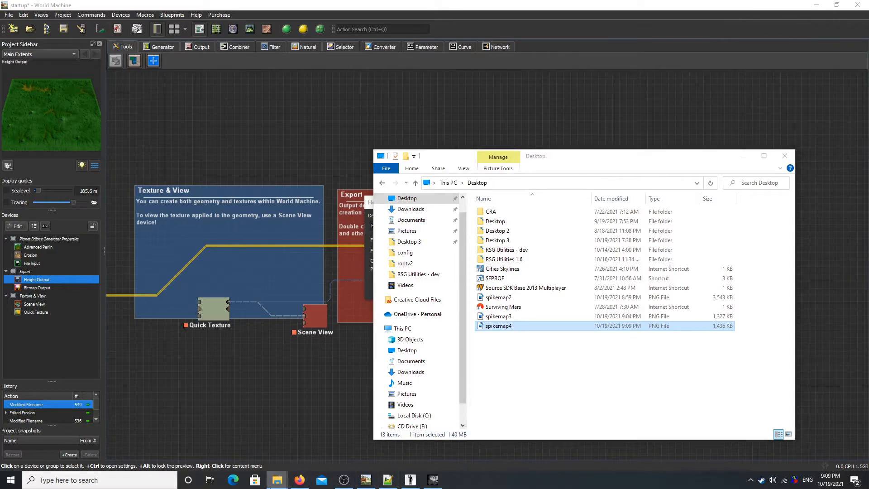
Delete the back, down, front, left, right and up heightmaps from the Spike folder and paste spikemap4 there.
mouse_move(277, 480)
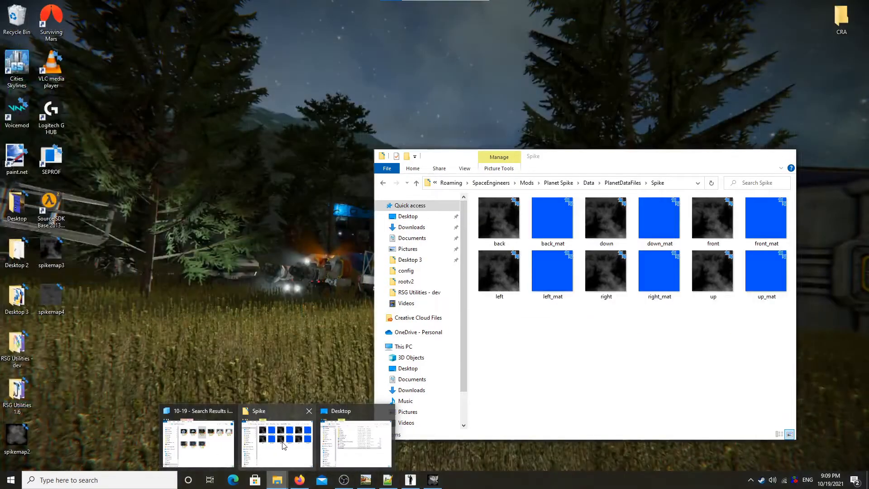
click(284, 446)
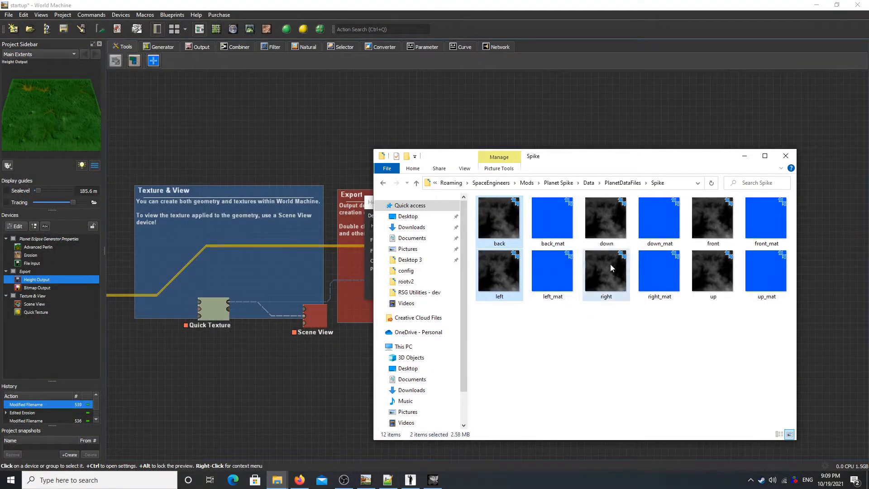
key(Delete)
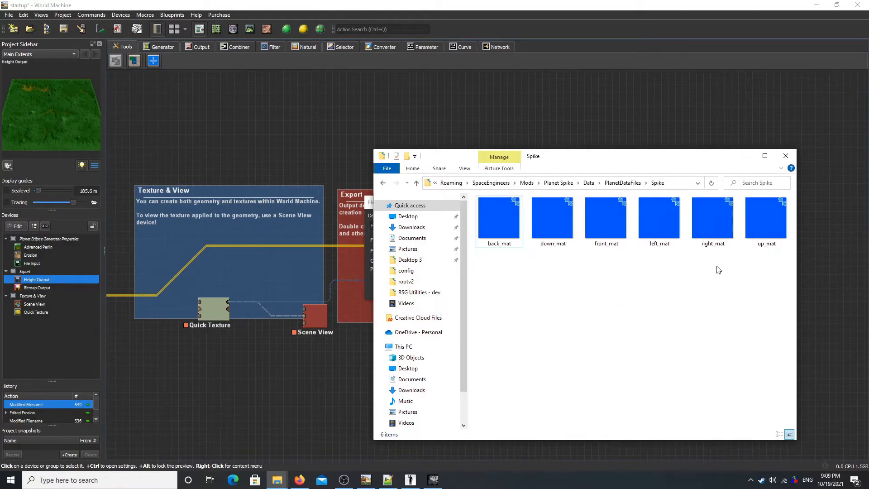
key(ctrl+v)
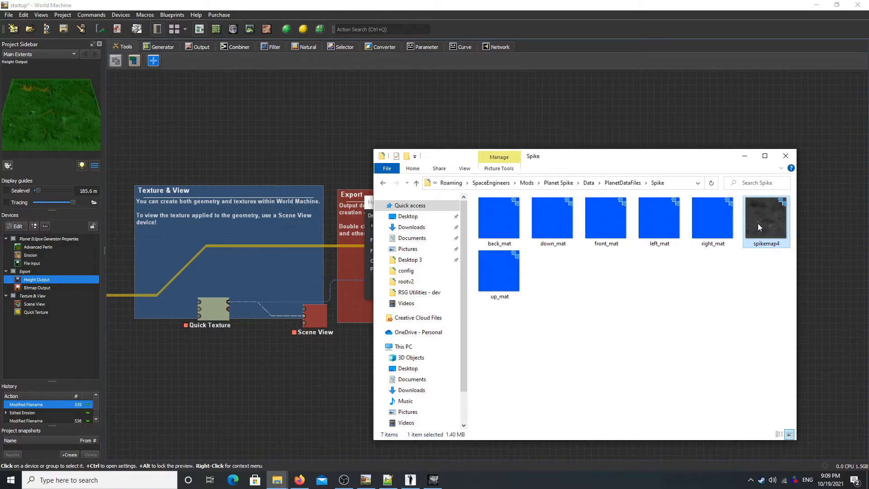
Paste five more copies of spikemap4 into the Spike folder.
key(ctrl+v)
key(ctrl+v)
key(ctrl+v)
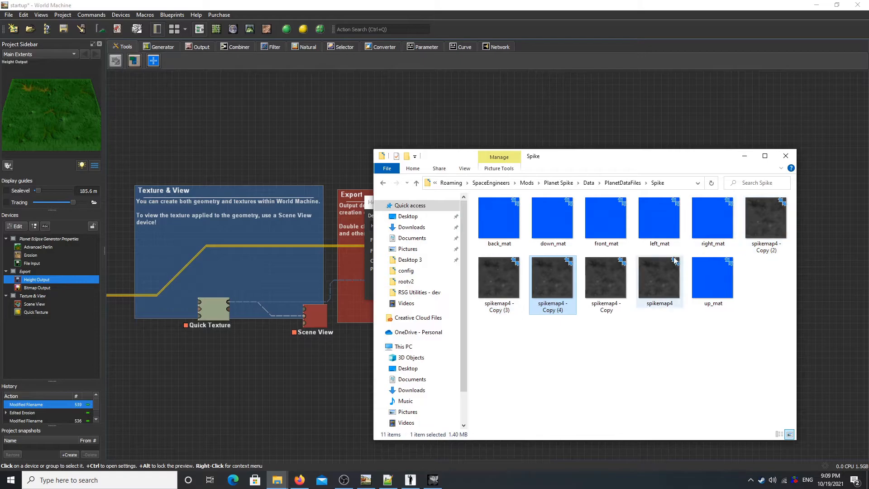
key(ctrl+v)
Rename spikemap4 - Copy (2) as up and spikemap4 - Copy (3) as down.
right_click(765, 219)
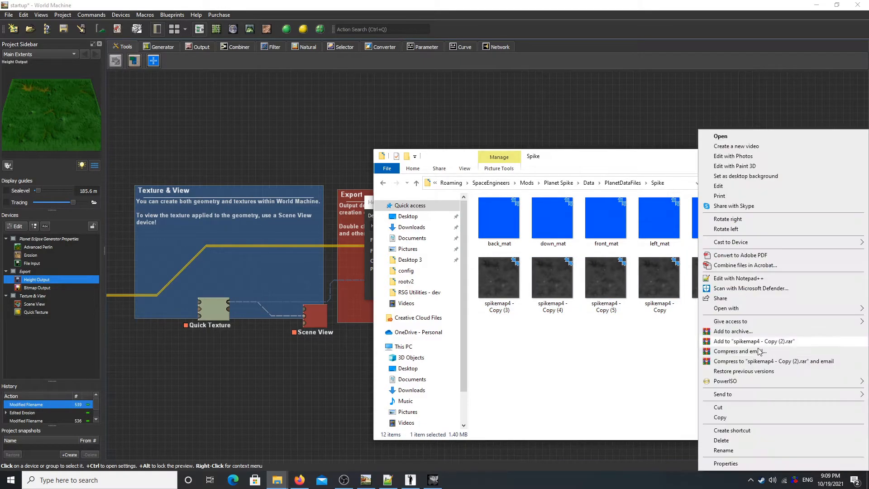
click(723, 450)
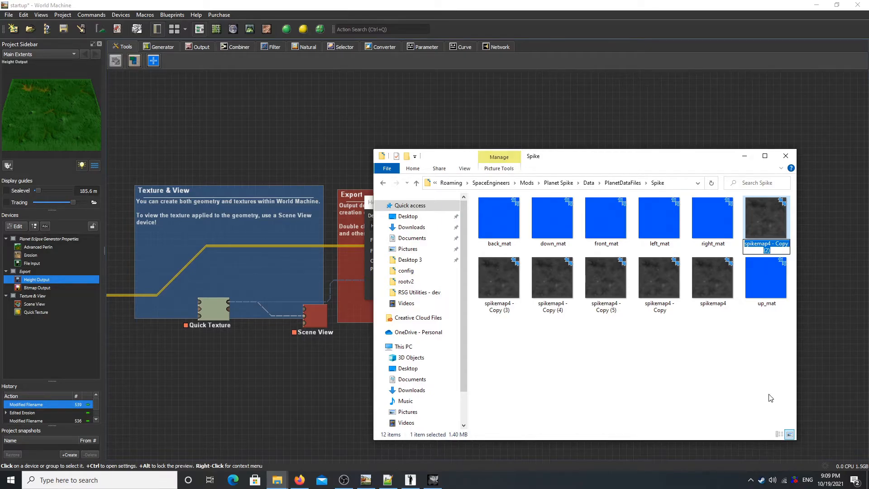
key(Return)
right_click(765, 219)
click(727, 450)
text(down)
key(Return)
Rename spikemap4 as left and spikemap4 - Copy (5) as right.
right_click(775, 235)
right_click(658, 294)
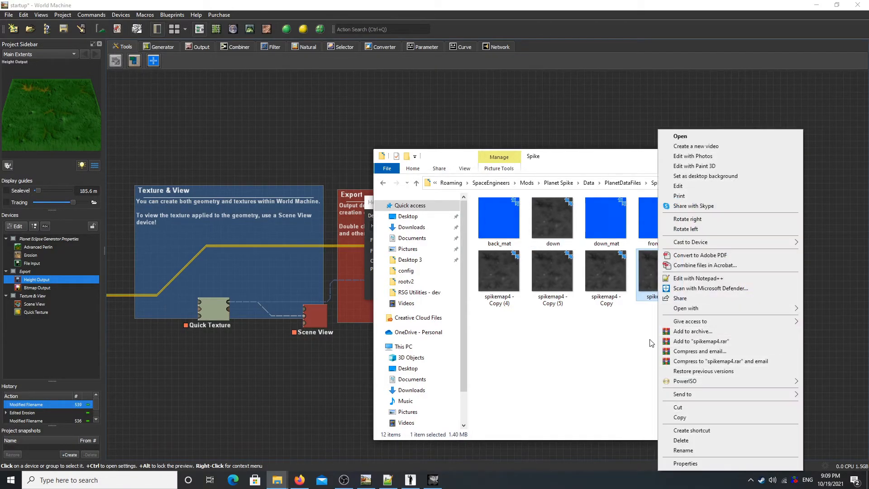
click(706, 451)
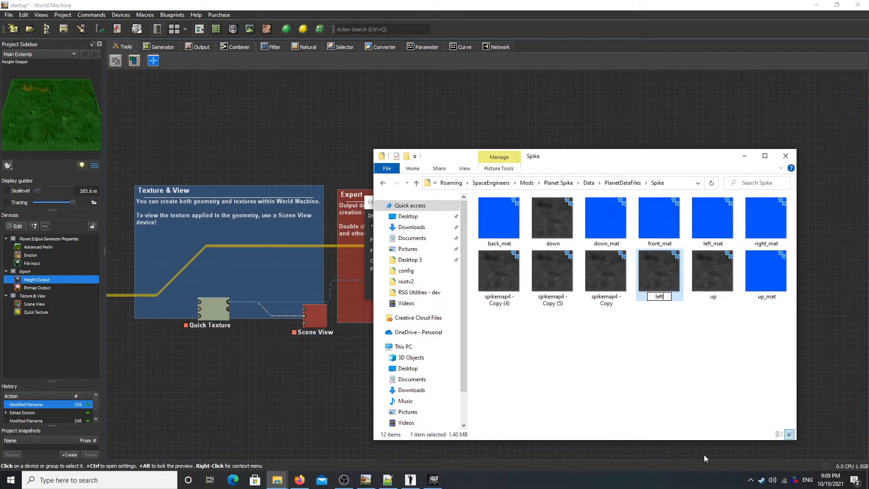
text(left)
key(Return)
right_click(607, 283)
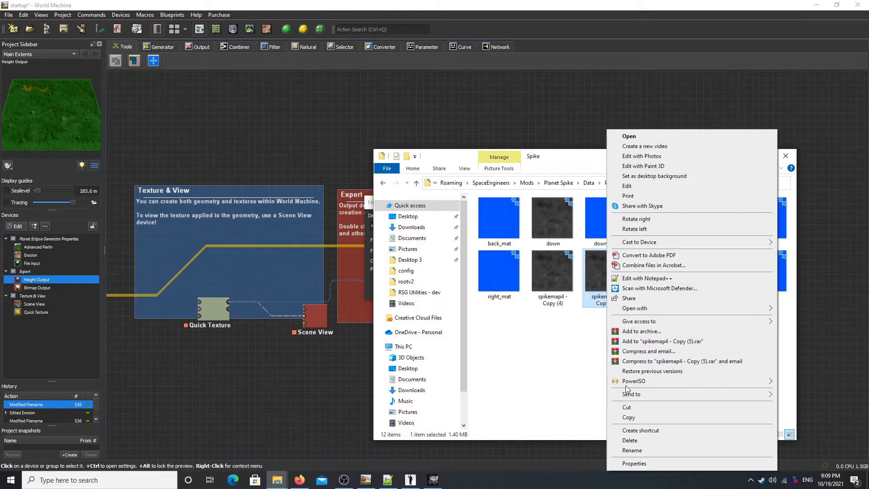
click(629, 451)
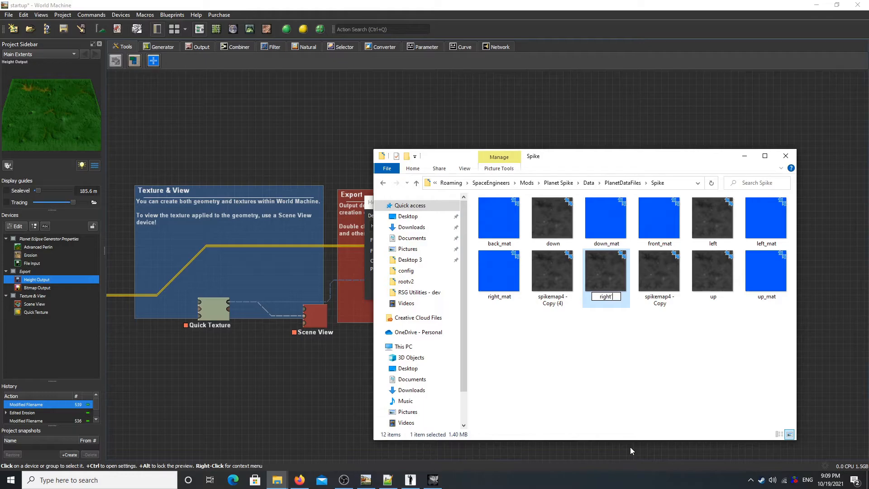
key(Return)
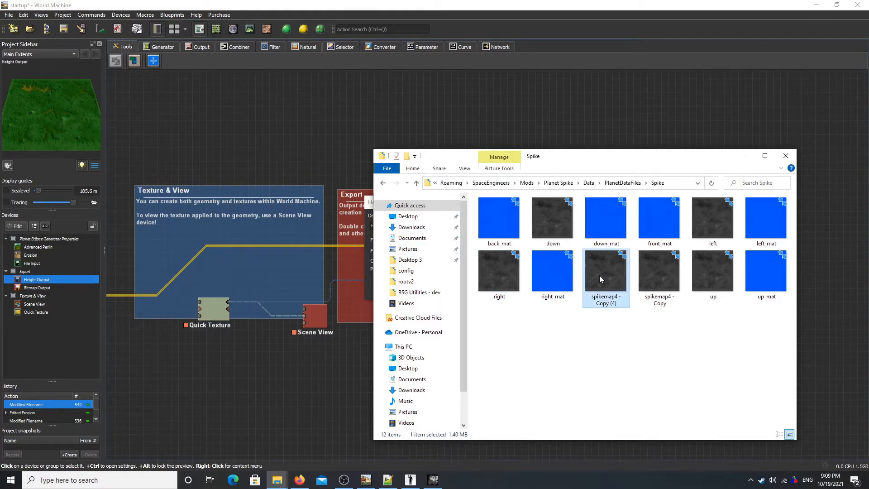
Rename spikemap4 - Copy (4) as front and spikemap4 - Copy as back.
right_click(599, 275)
click(618, 451)
text(front)
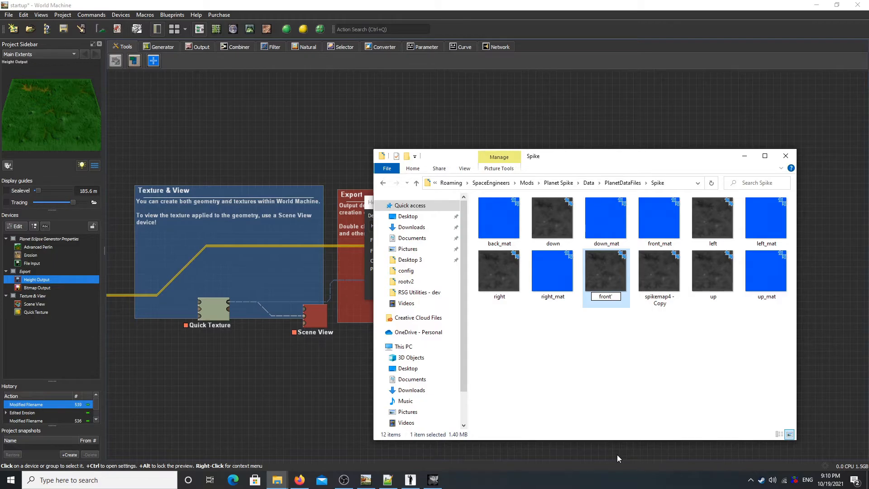
key(Return)
right_click(668, 290)
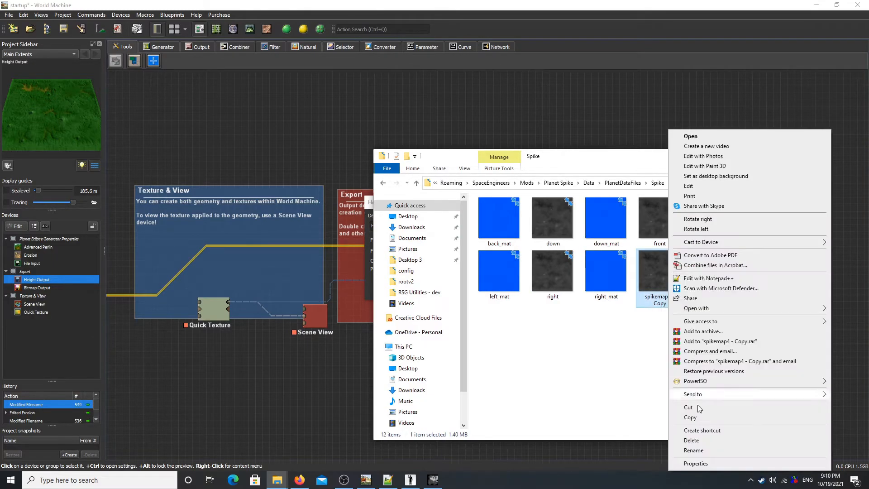
click(696, 451)
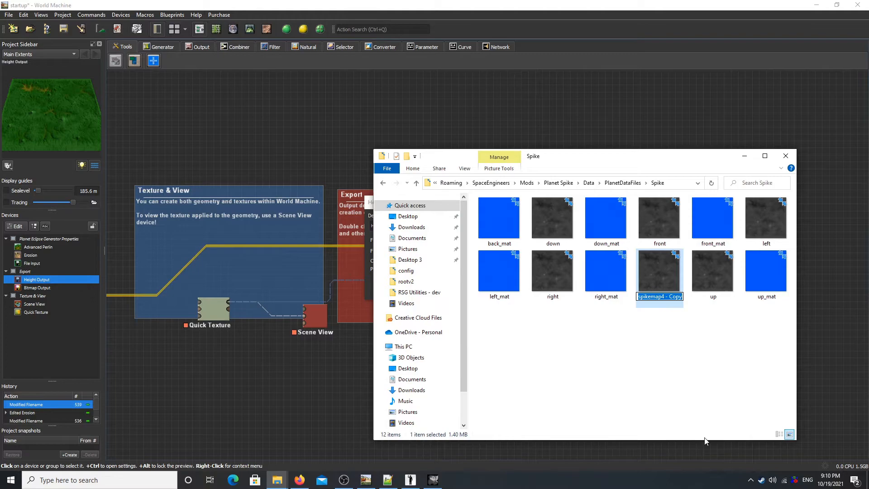
text(back)
key(Return)
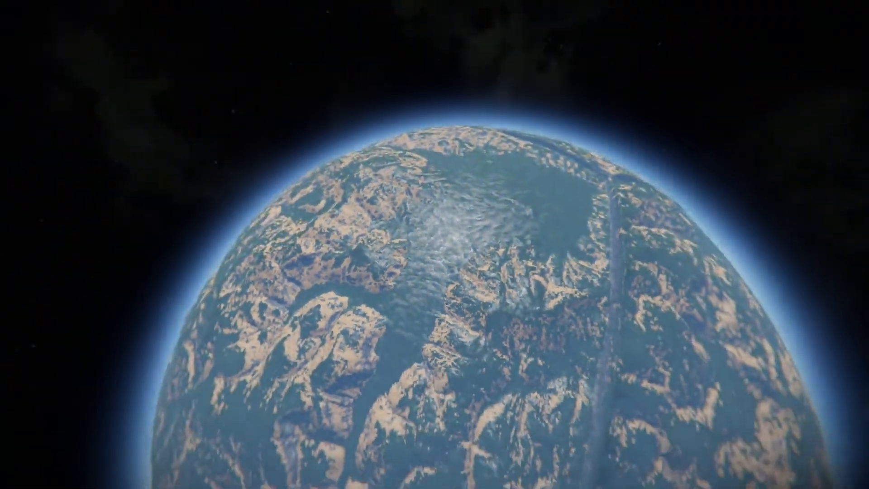
Switch to Space Engineers, quick-load the world and spawn a Spike planet at 19 km.
key(F5)
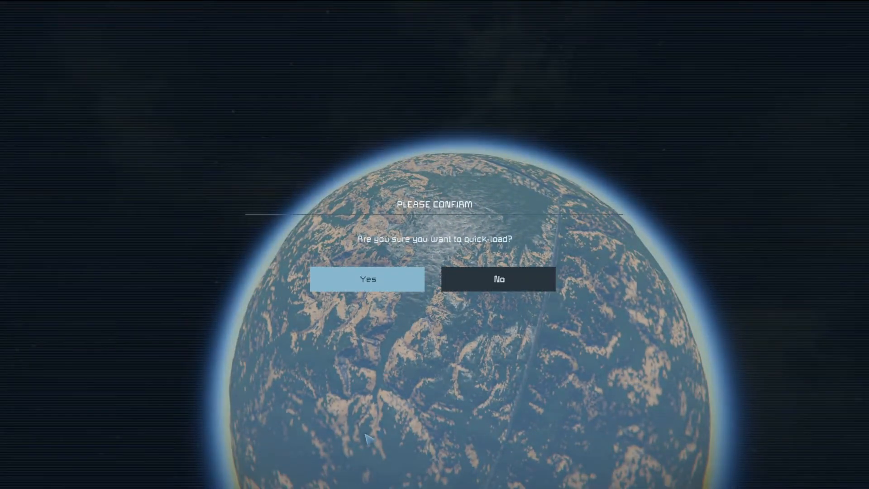
click(360, 288)
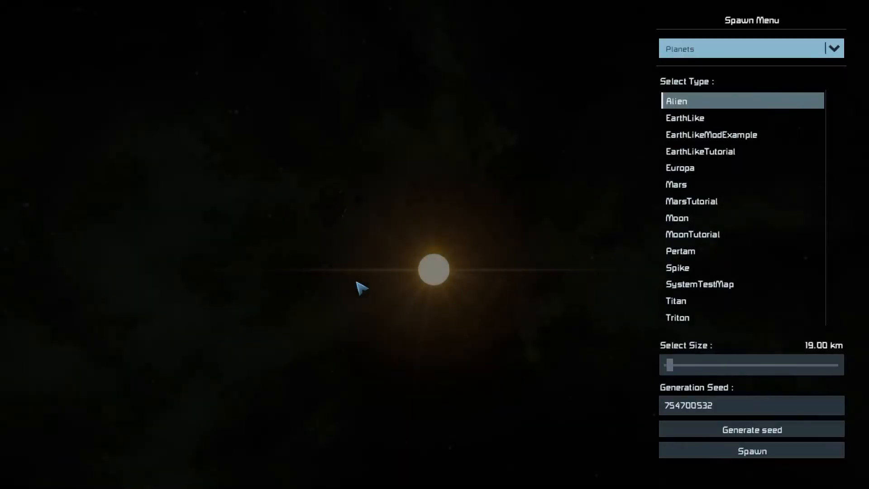
click(697, 270)
key(Escape)
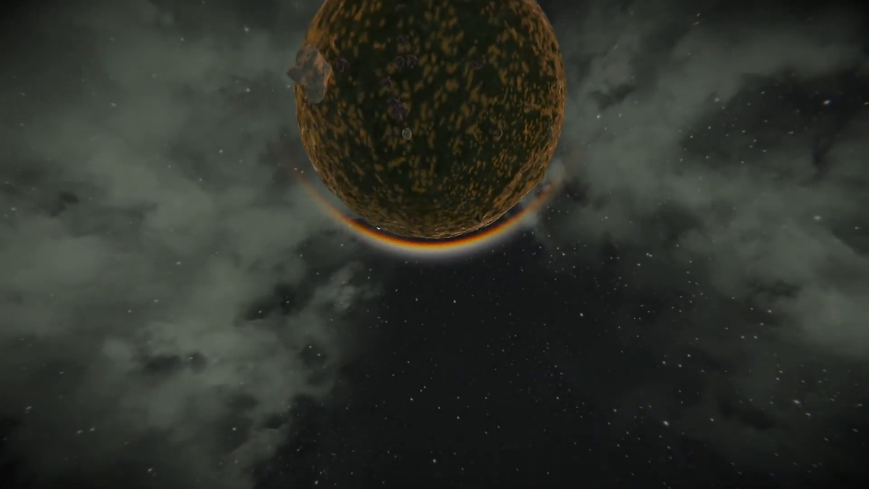
key(w)
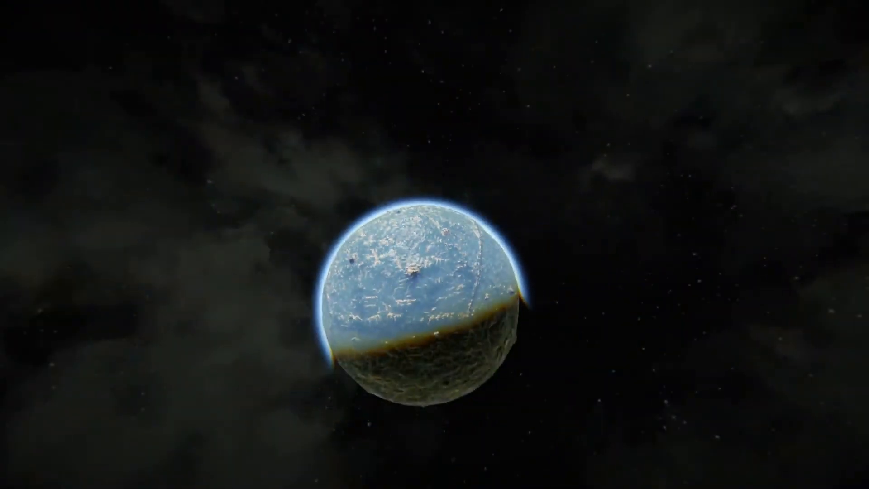
Find the 19 km Spike planet among the world's planet entities and remove it.
key(shift+F10)
key(Escape)
key(alt+F10)
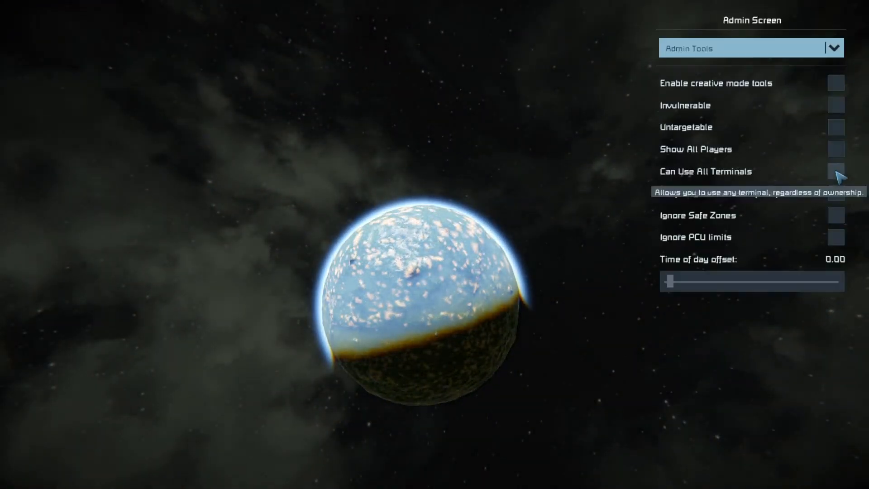
click(694, 49)
click(713, 125)
click(706, 49)
click(700, 110)
click(724, 87)
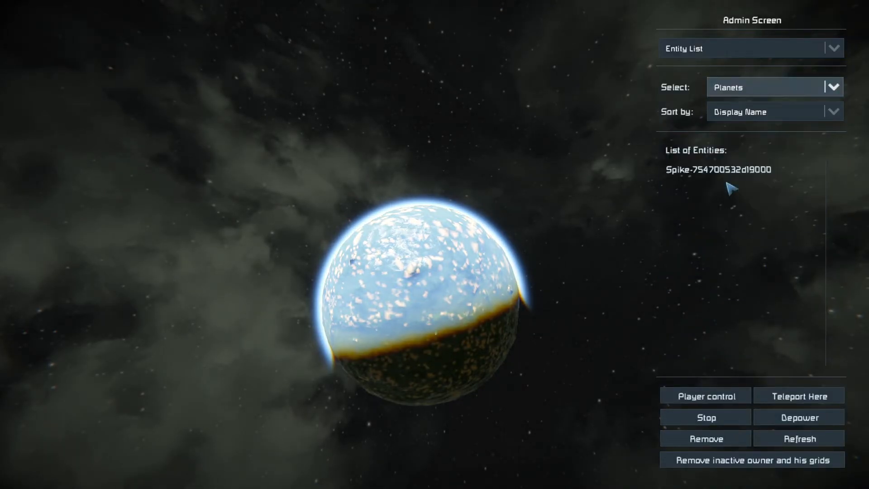
click(727, 180)
Spawn a Spike planet with a size of 120 km.
key(shift+F10)
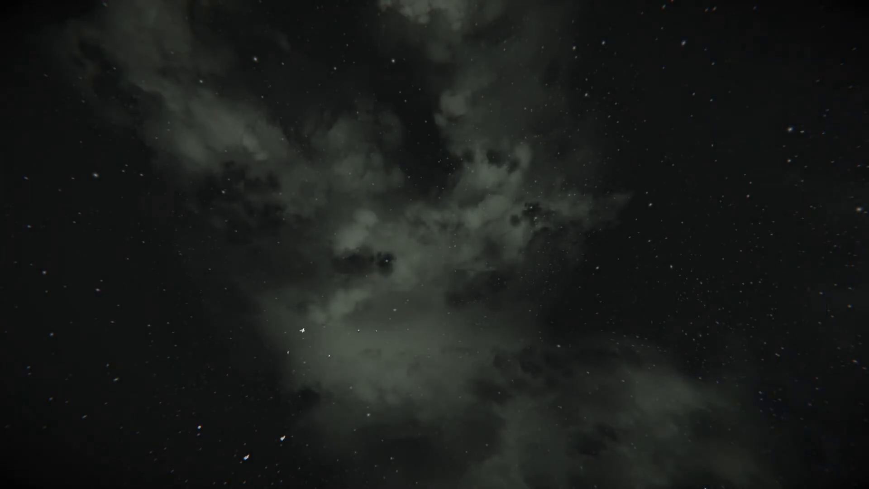
click(813, 268)
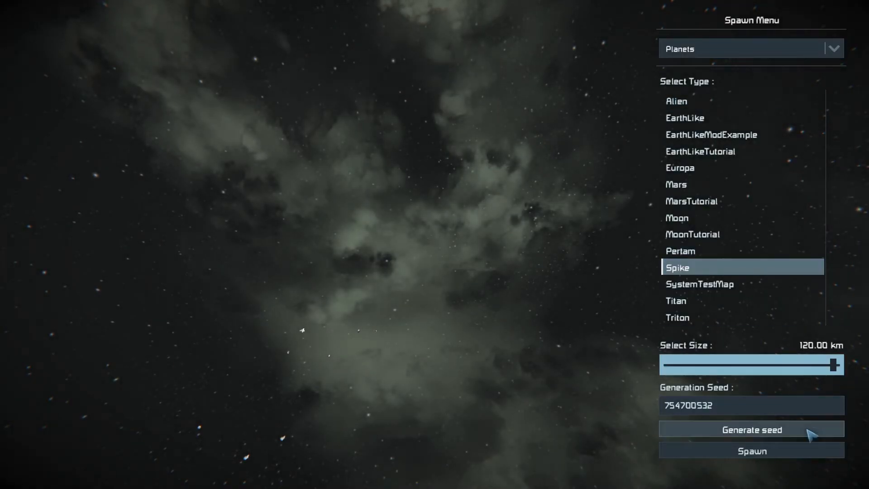
click(809, 452)
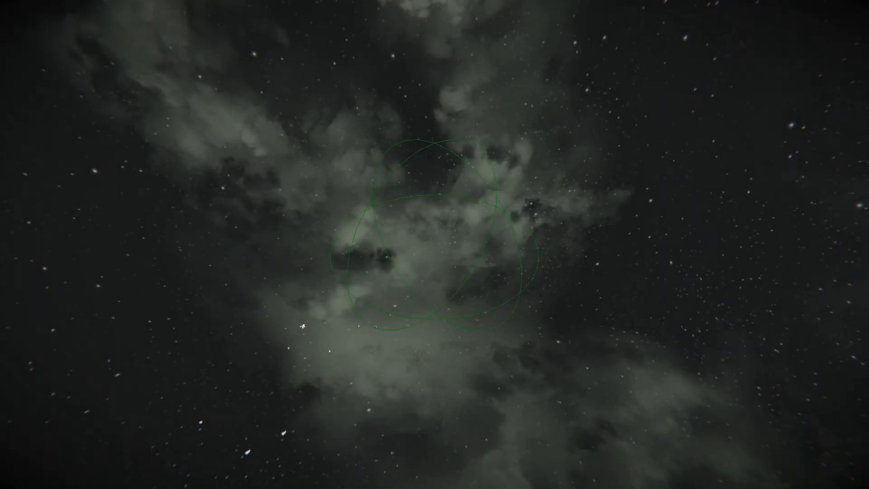
Fly down to the new planet, turn on the HUD and examine the eroded hills around the rocky peak.
key(w)
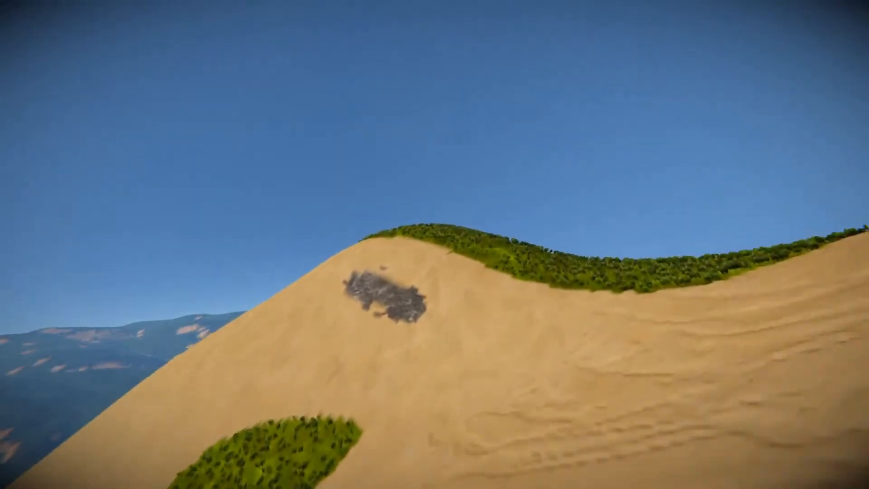
key(Tab)
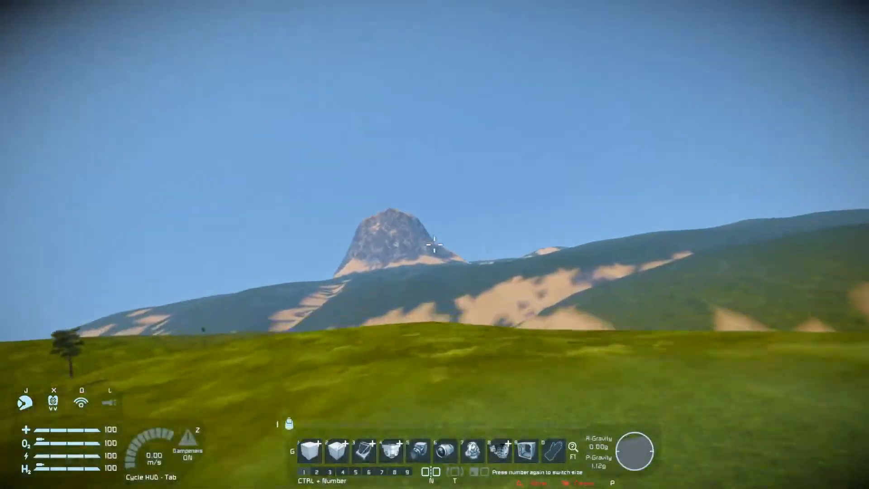
key(w)
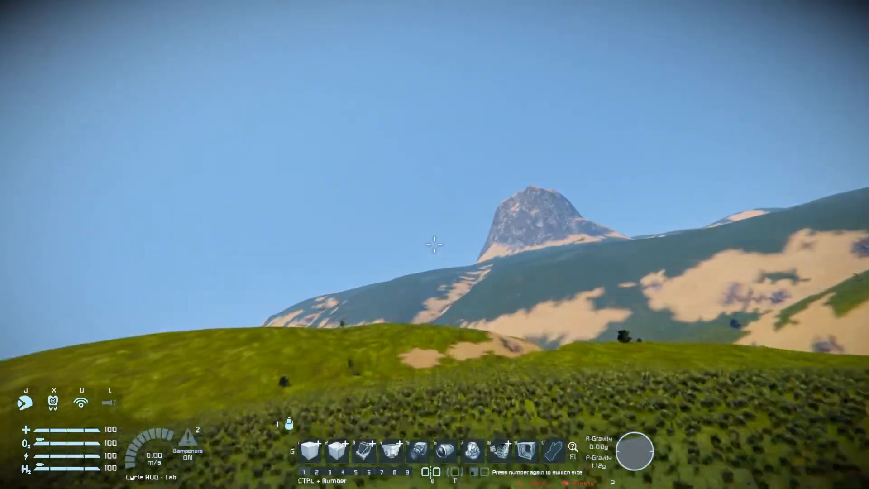
key(w)
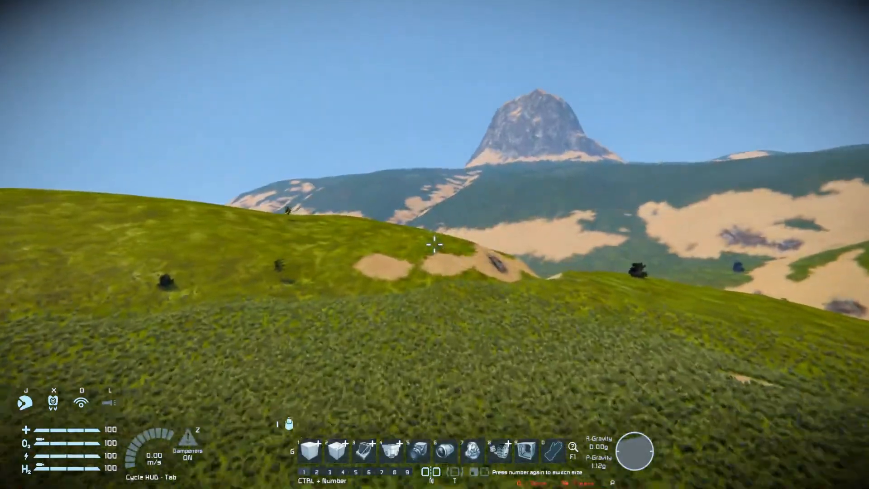
key(z)
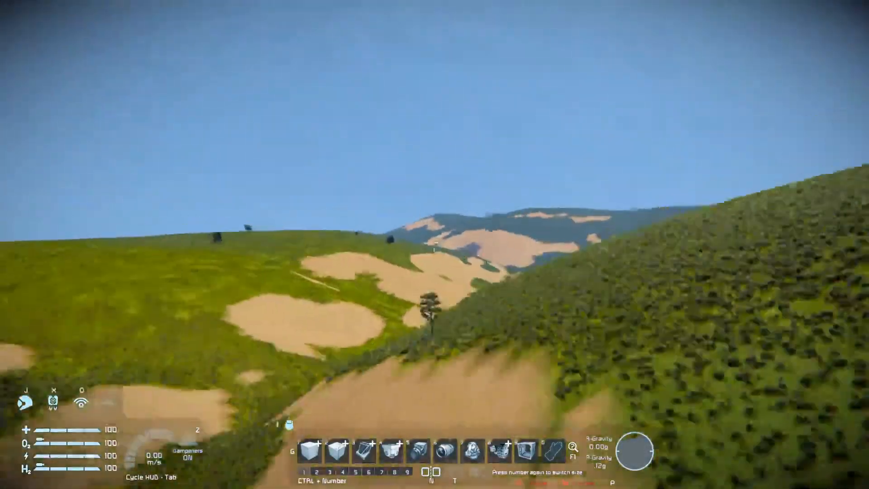
Back away from the surface into space and examine the whole planet's terrain pattern from orbit.
key(s)
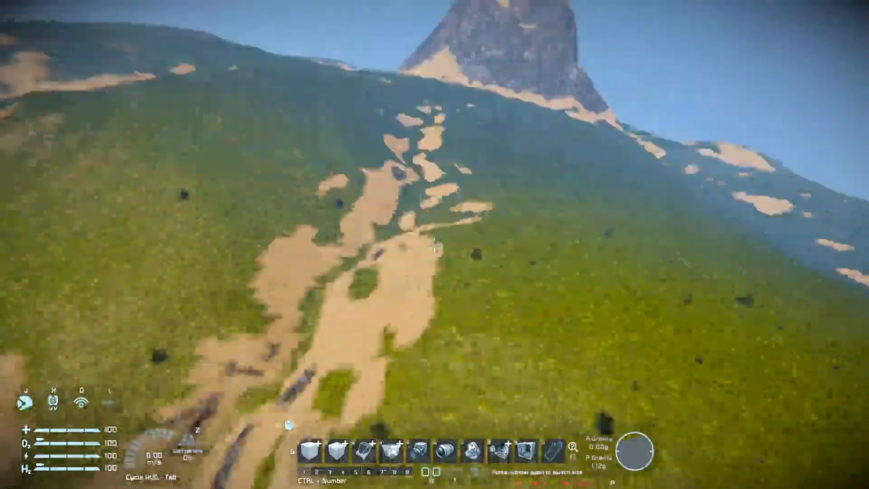
key(s)
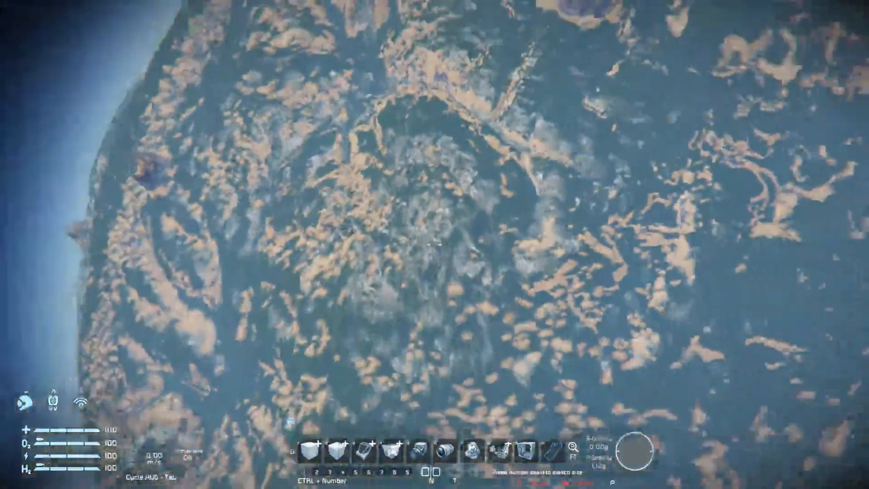
key(s)
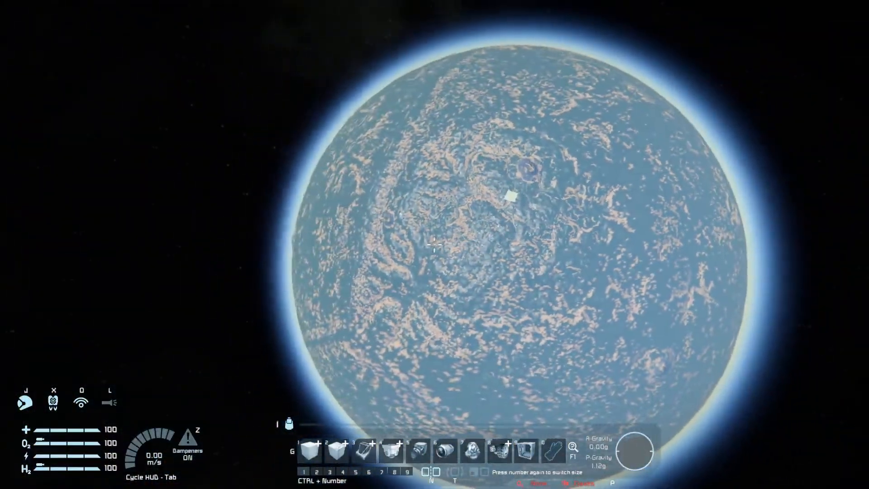
key(w)
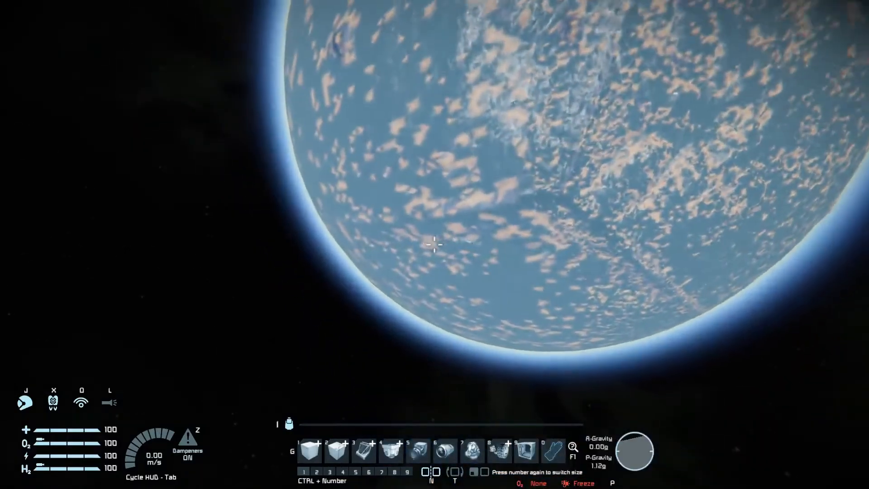
Descend along the seam between planet faces and examine the eroded slopes at ground level.
key(w)
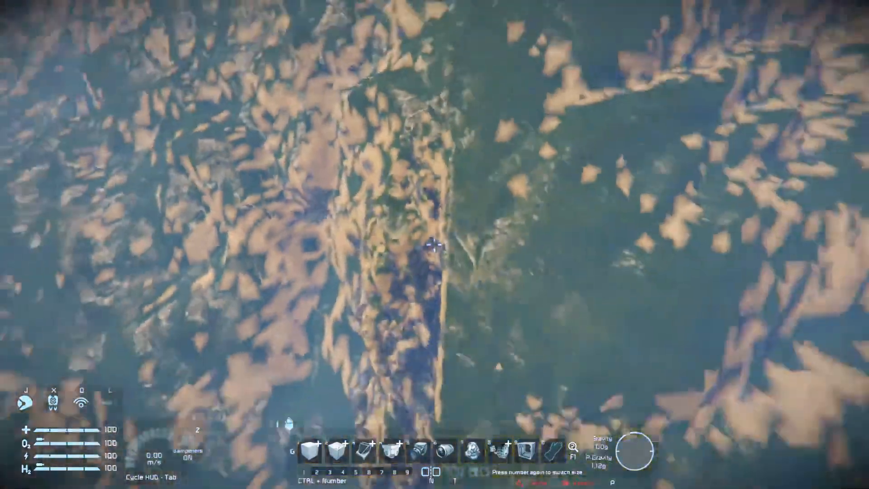
key(w)
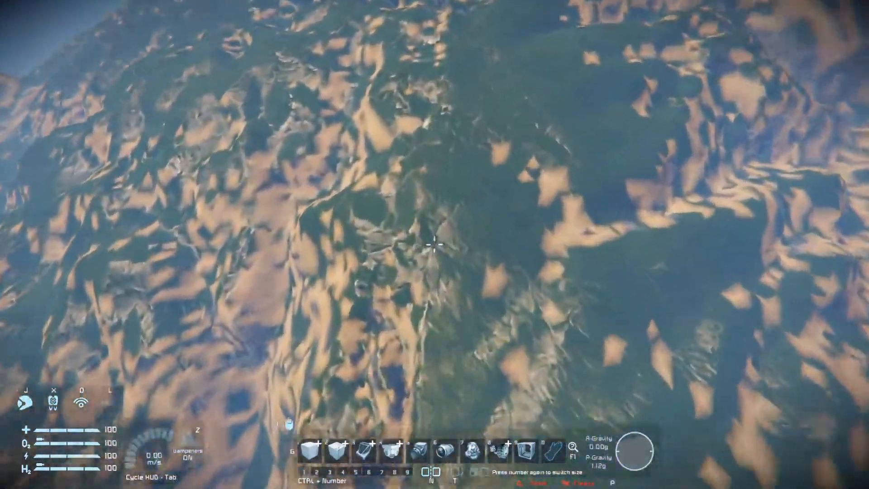
key(w)
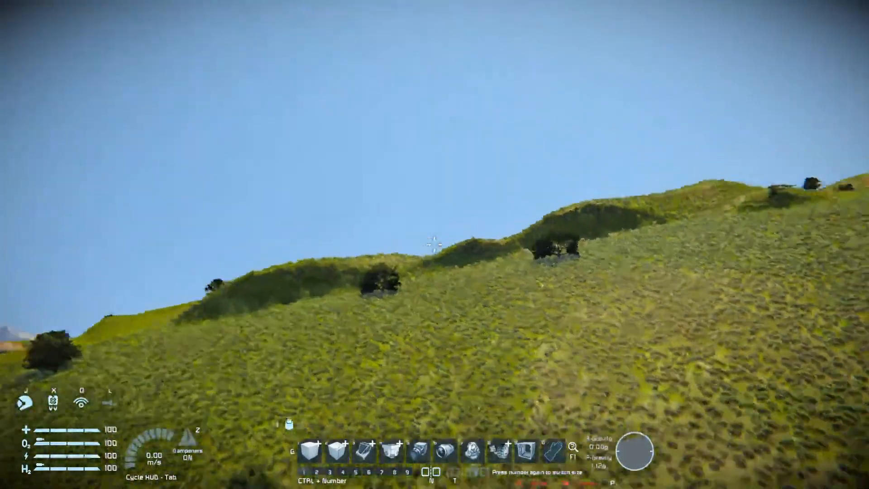
key(w)
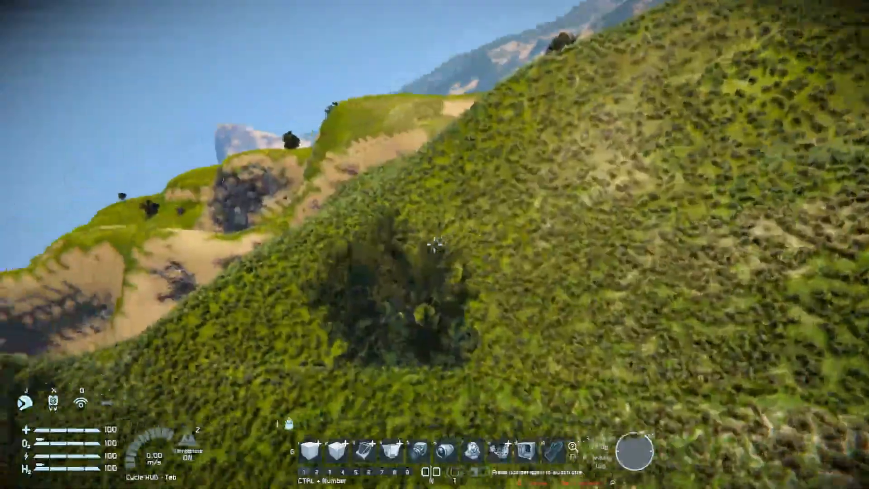
key(q)
key(w)
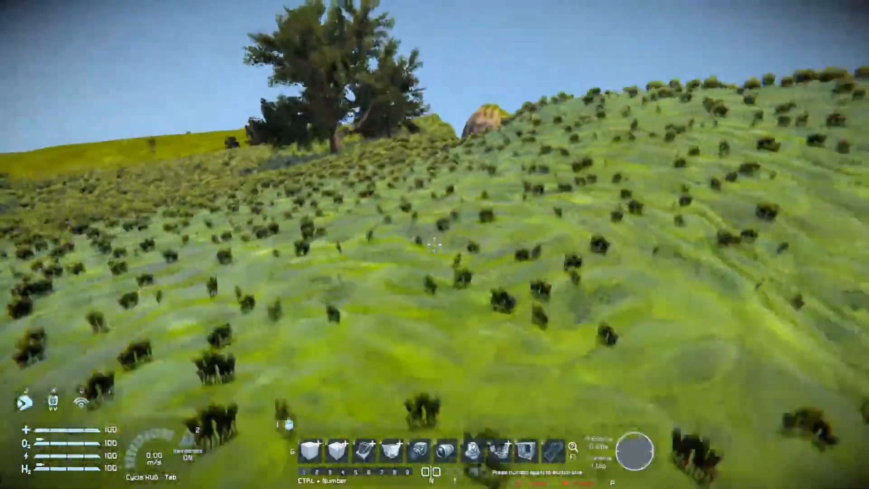
Fly over the grassy hills and along the face seam, and back away into space to examine the whole planet.
key(w)
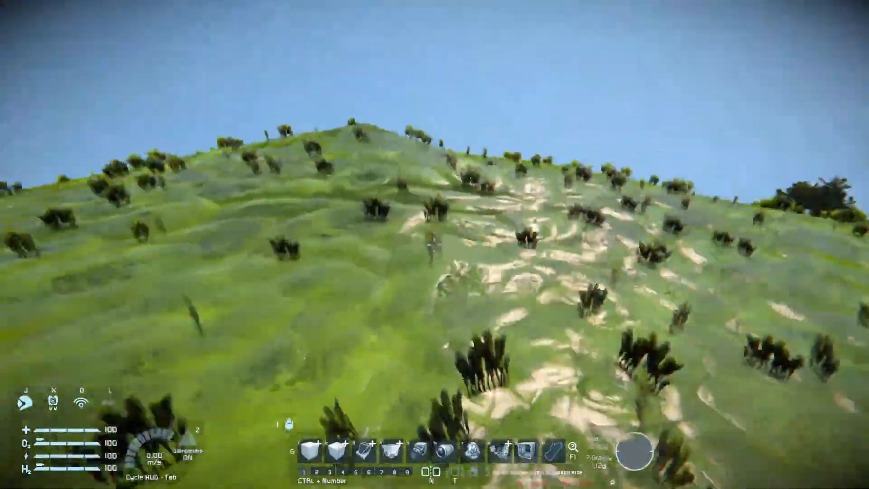
key(w)
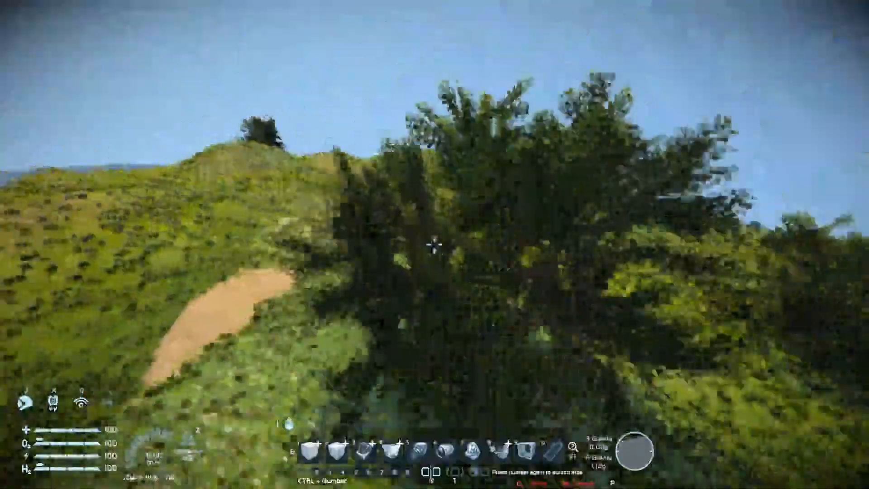
key(s)
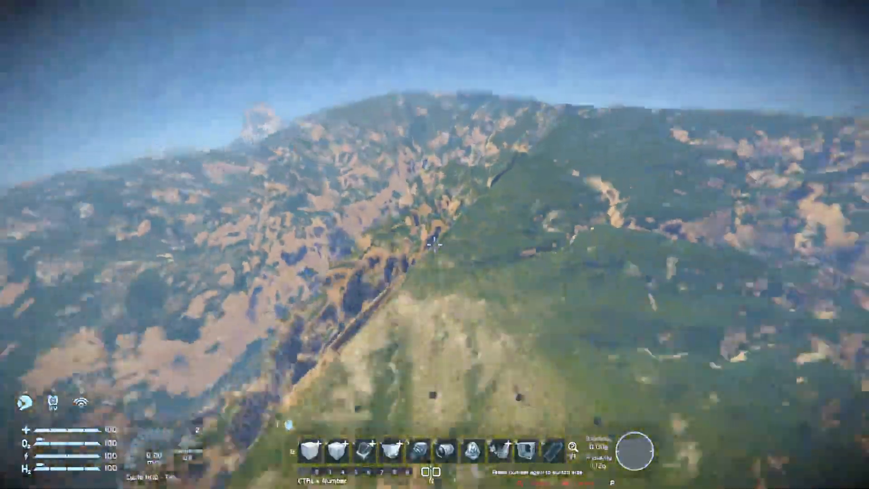
key(s)
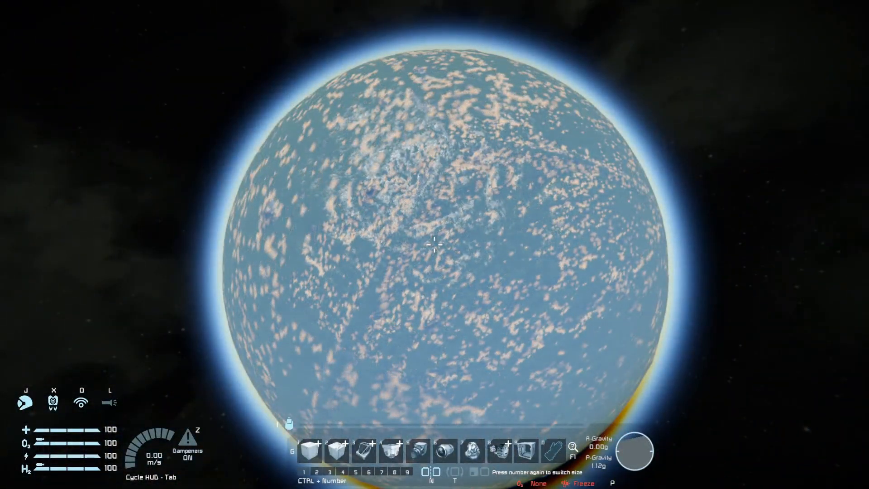
key(w)
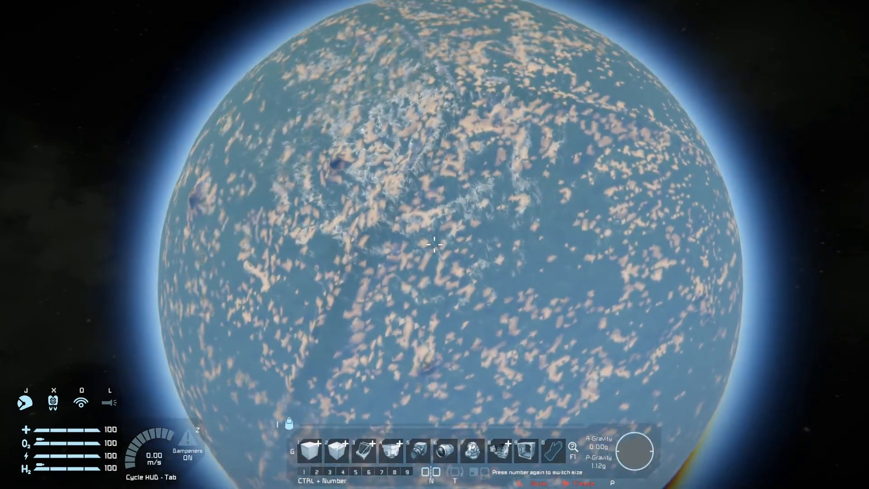
Return to the astronaut in third-person view and pull the camera back to frame the character against the planet.
key(F6)
key(v)
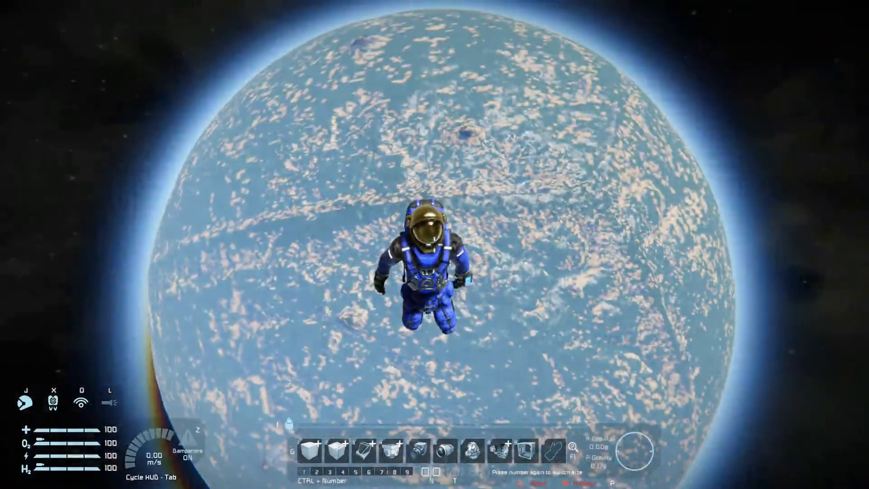
alt+scroll(434, 245, down, 3)
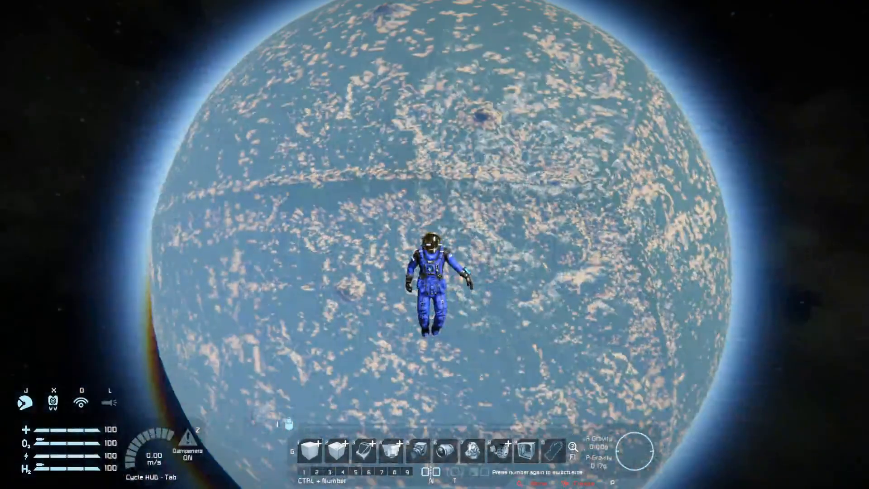
Assign the Thumb-Up emote to the first toolbar slot and return to the game view.
key(g)
click(127, 177)
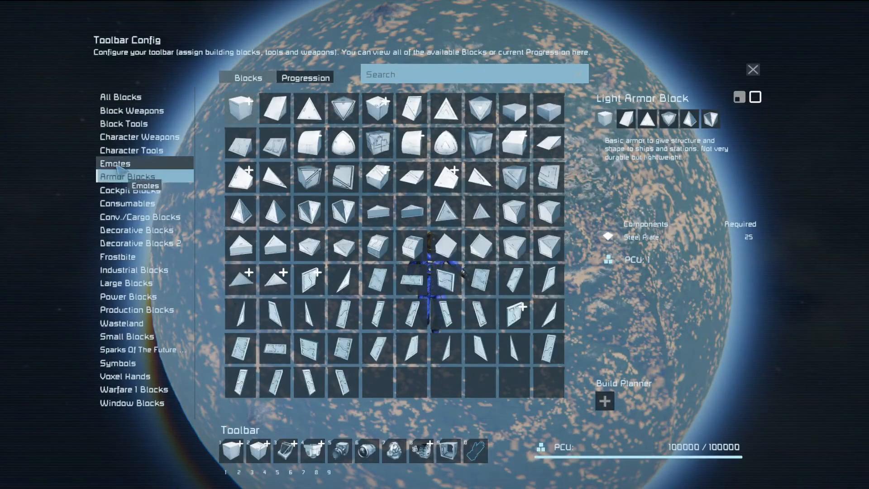
click(115, 163)
double_click(308, 111)
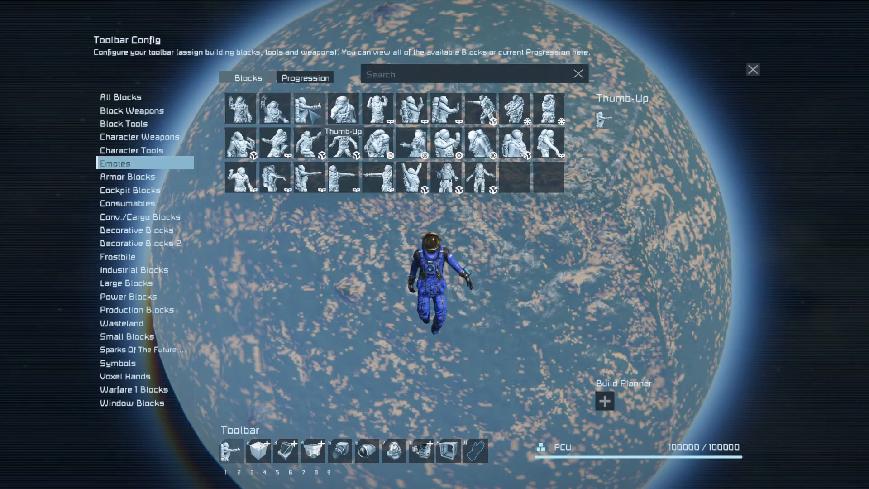
key(Escape)
Hide the HUD for a clear view of the astronaut and planet, and bring up the Windows Start menu.
key(Tab)
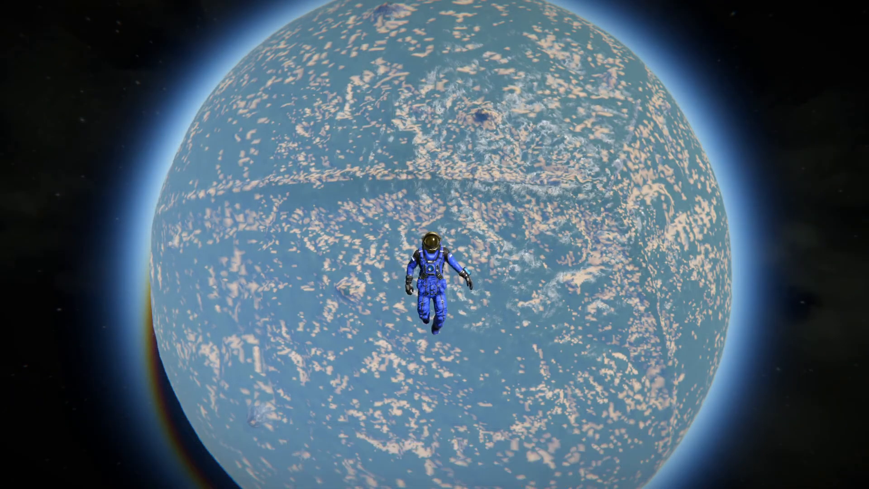
key(super)
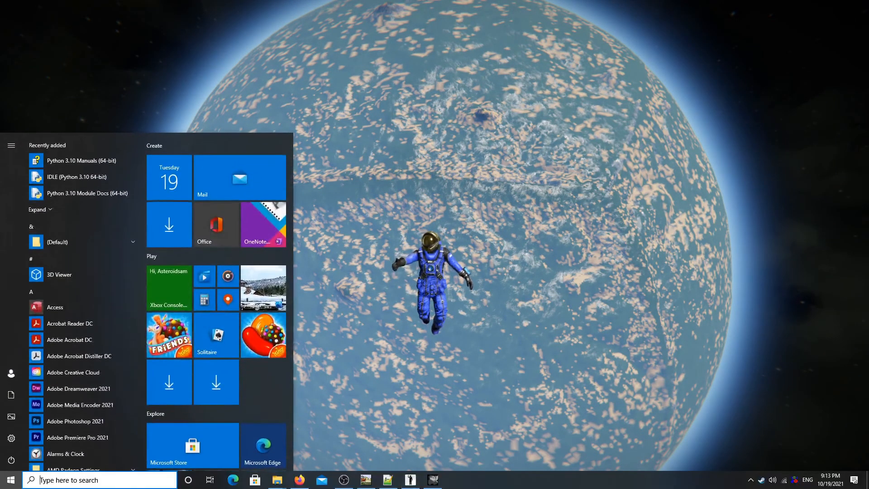